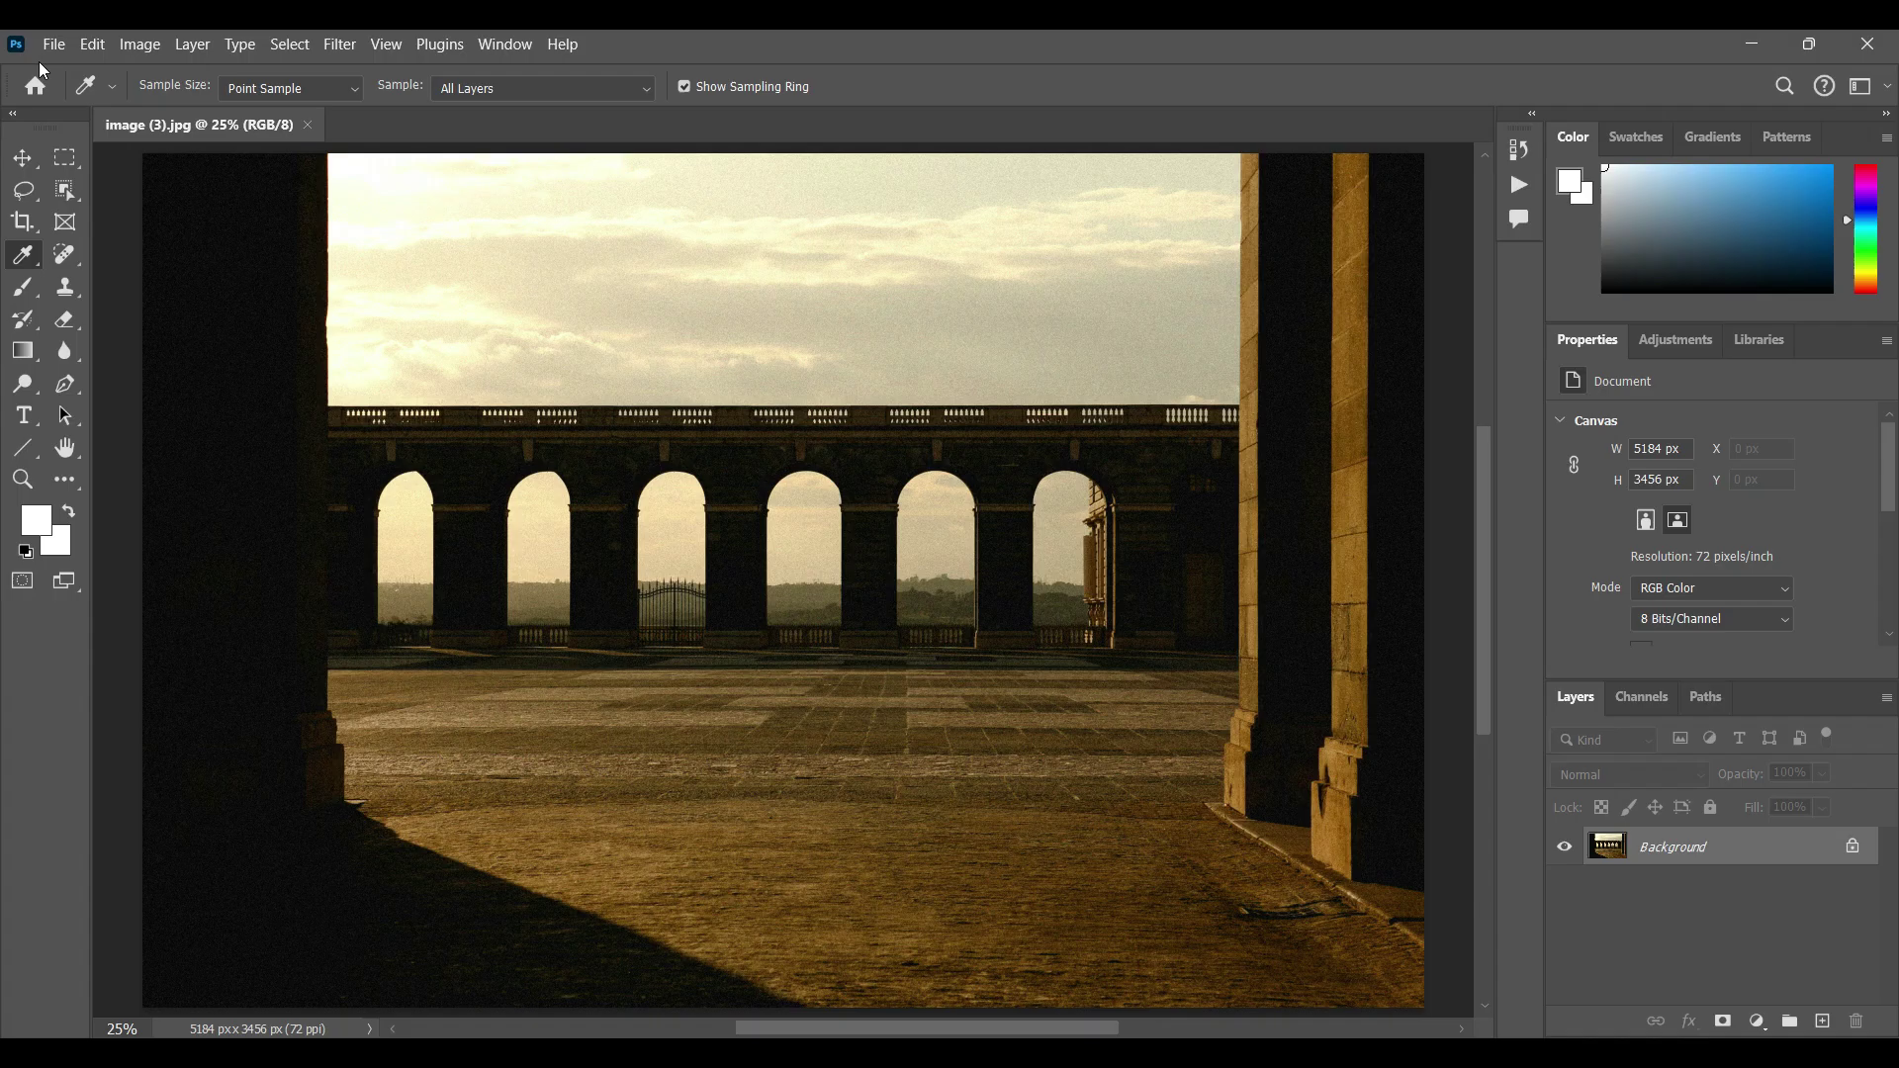
Step: With image (3).jpg open in Photoshop, bring up the File menu's Import list
{"action": "left_click", "coordinate": [51, 46]}
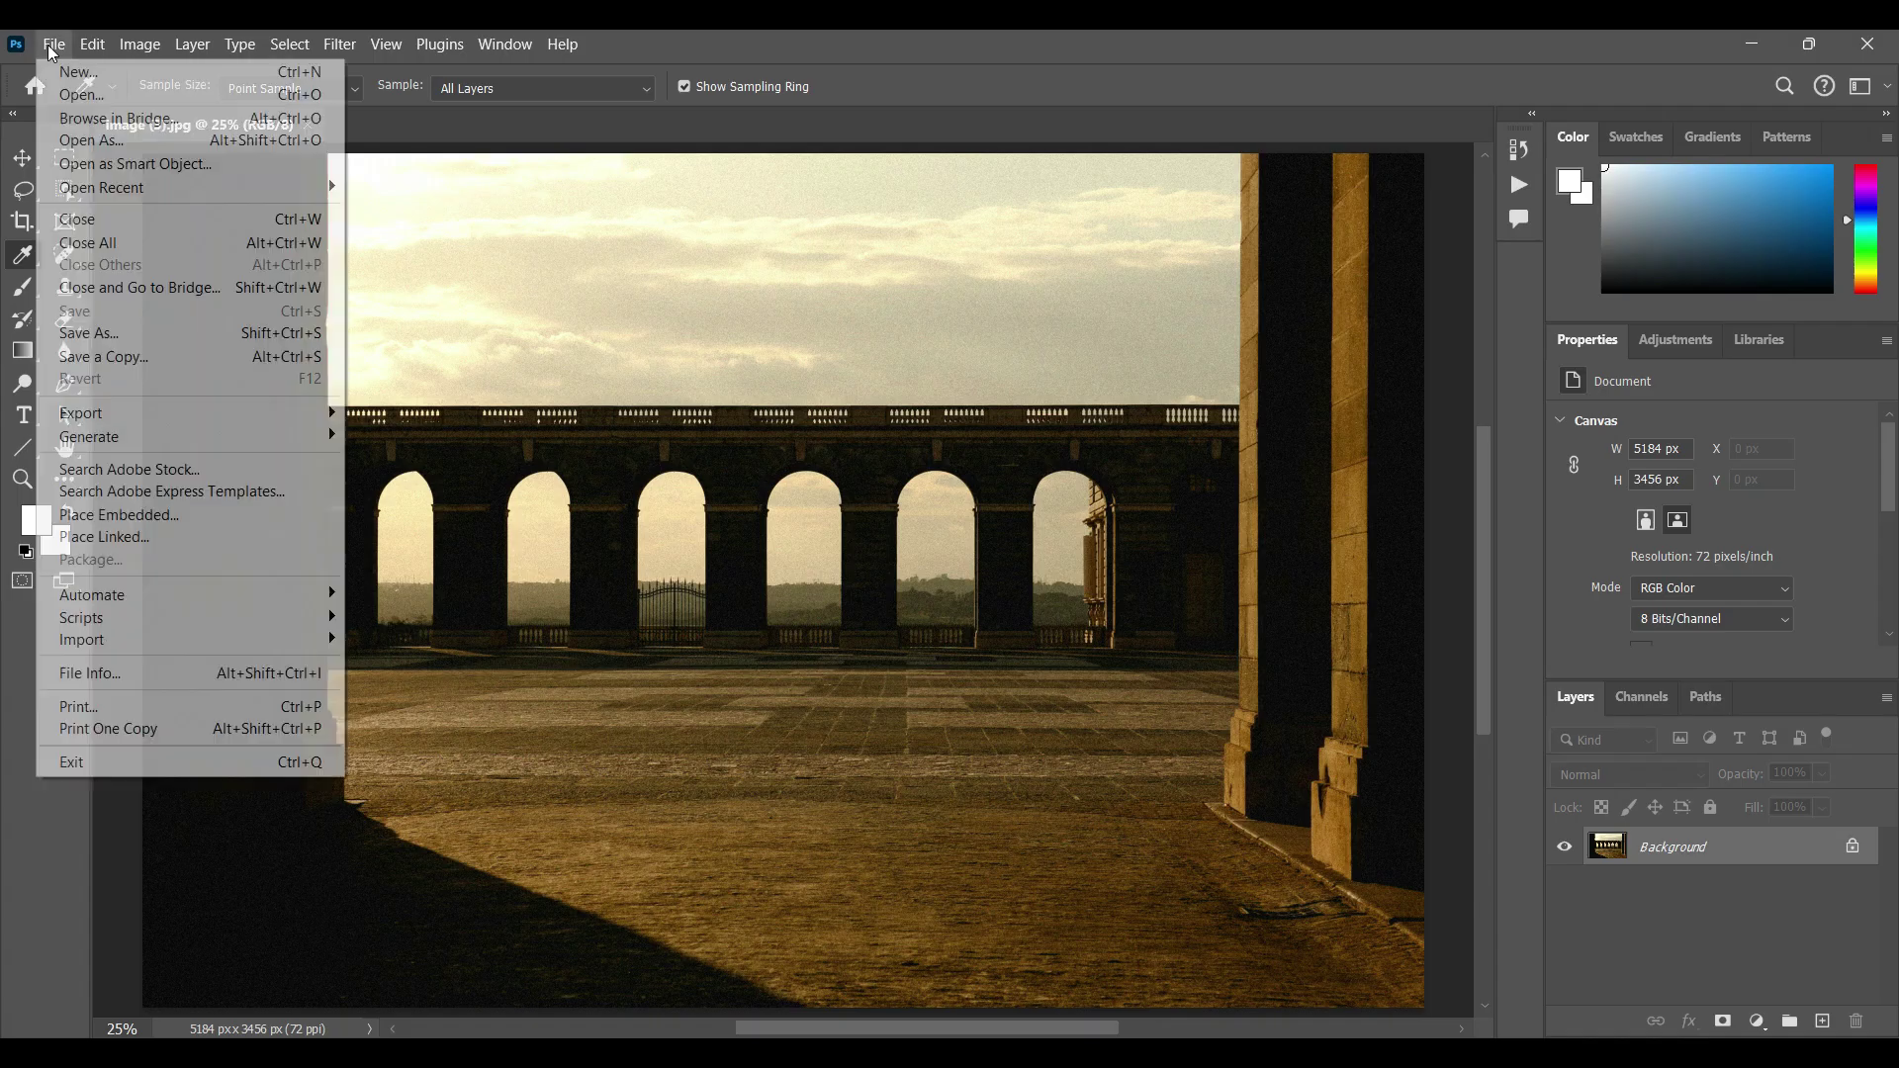
{"action": "mouse_move", "coordinate": [82, 639]}
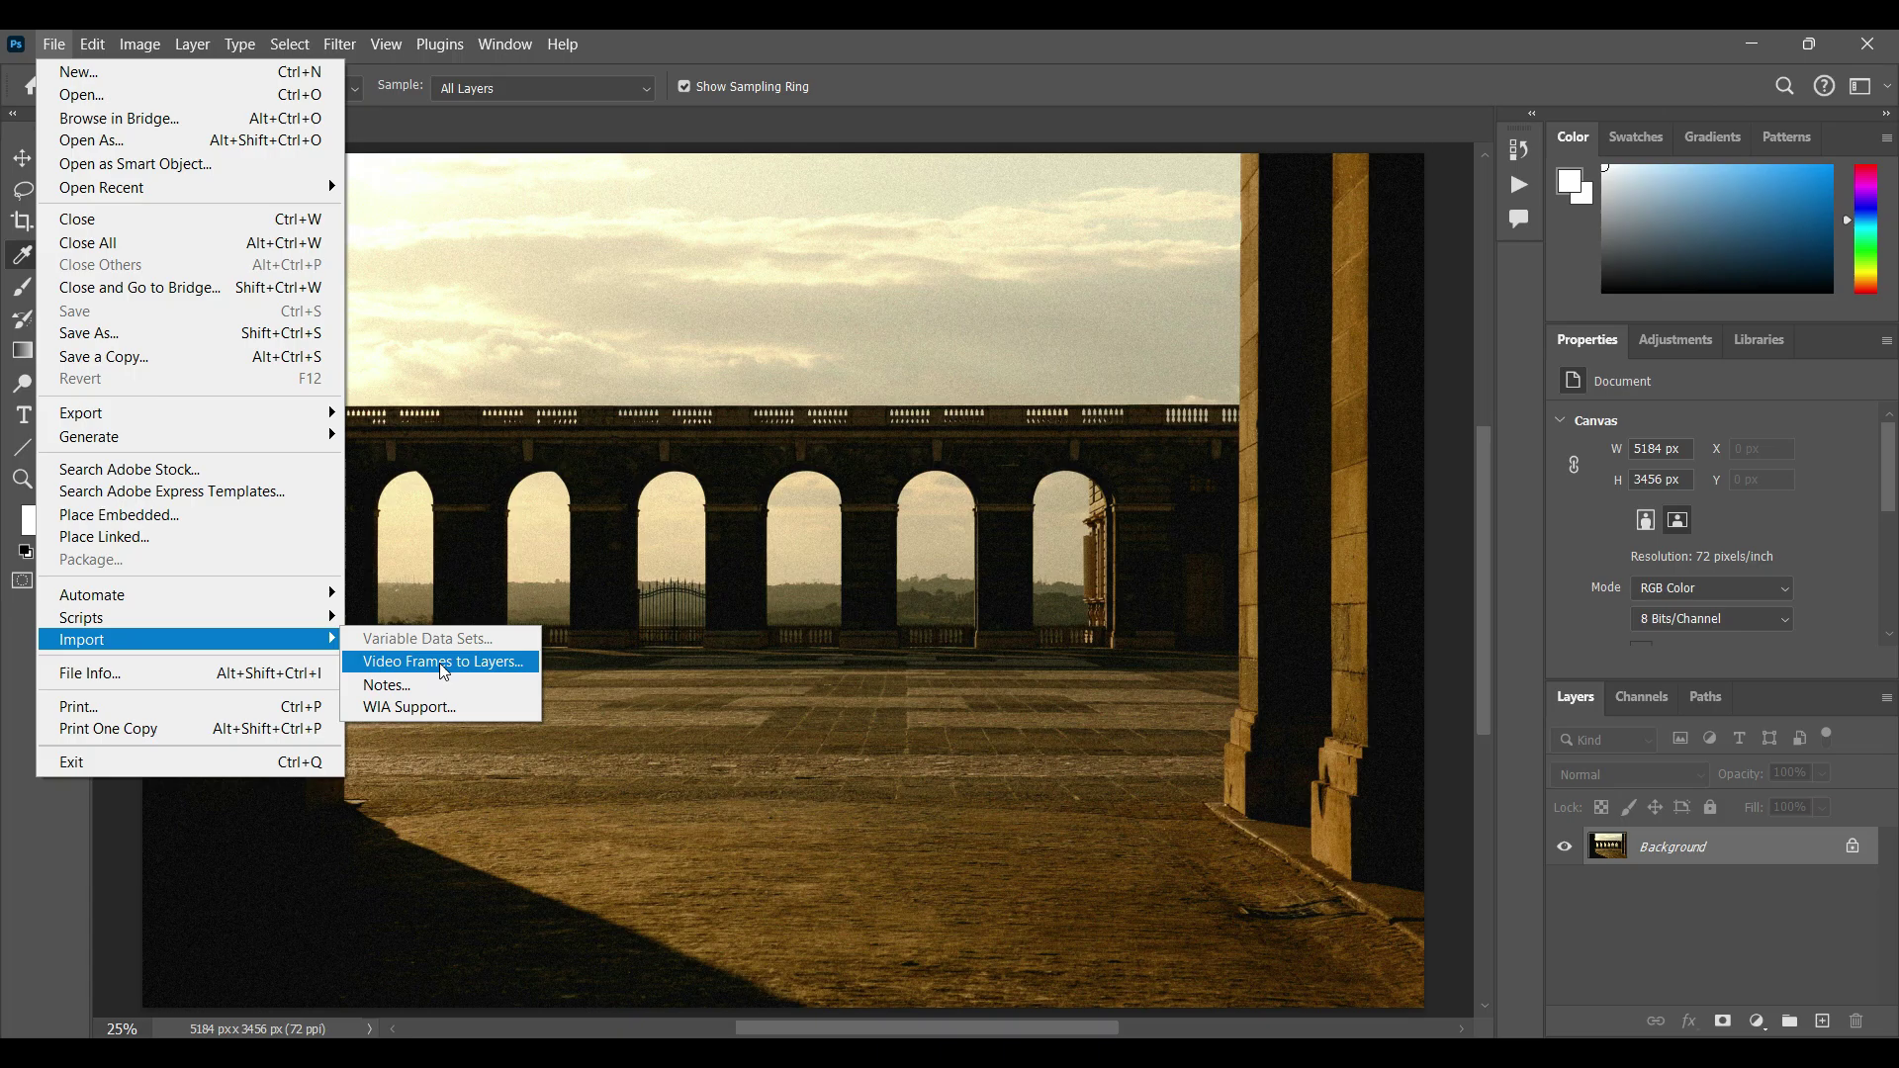
Step: Unlock the Background into Layer 0, then choose Video Frames to Layers for 2s.mp4
{"action": "left_click", "coordinate": [1583, 871]}
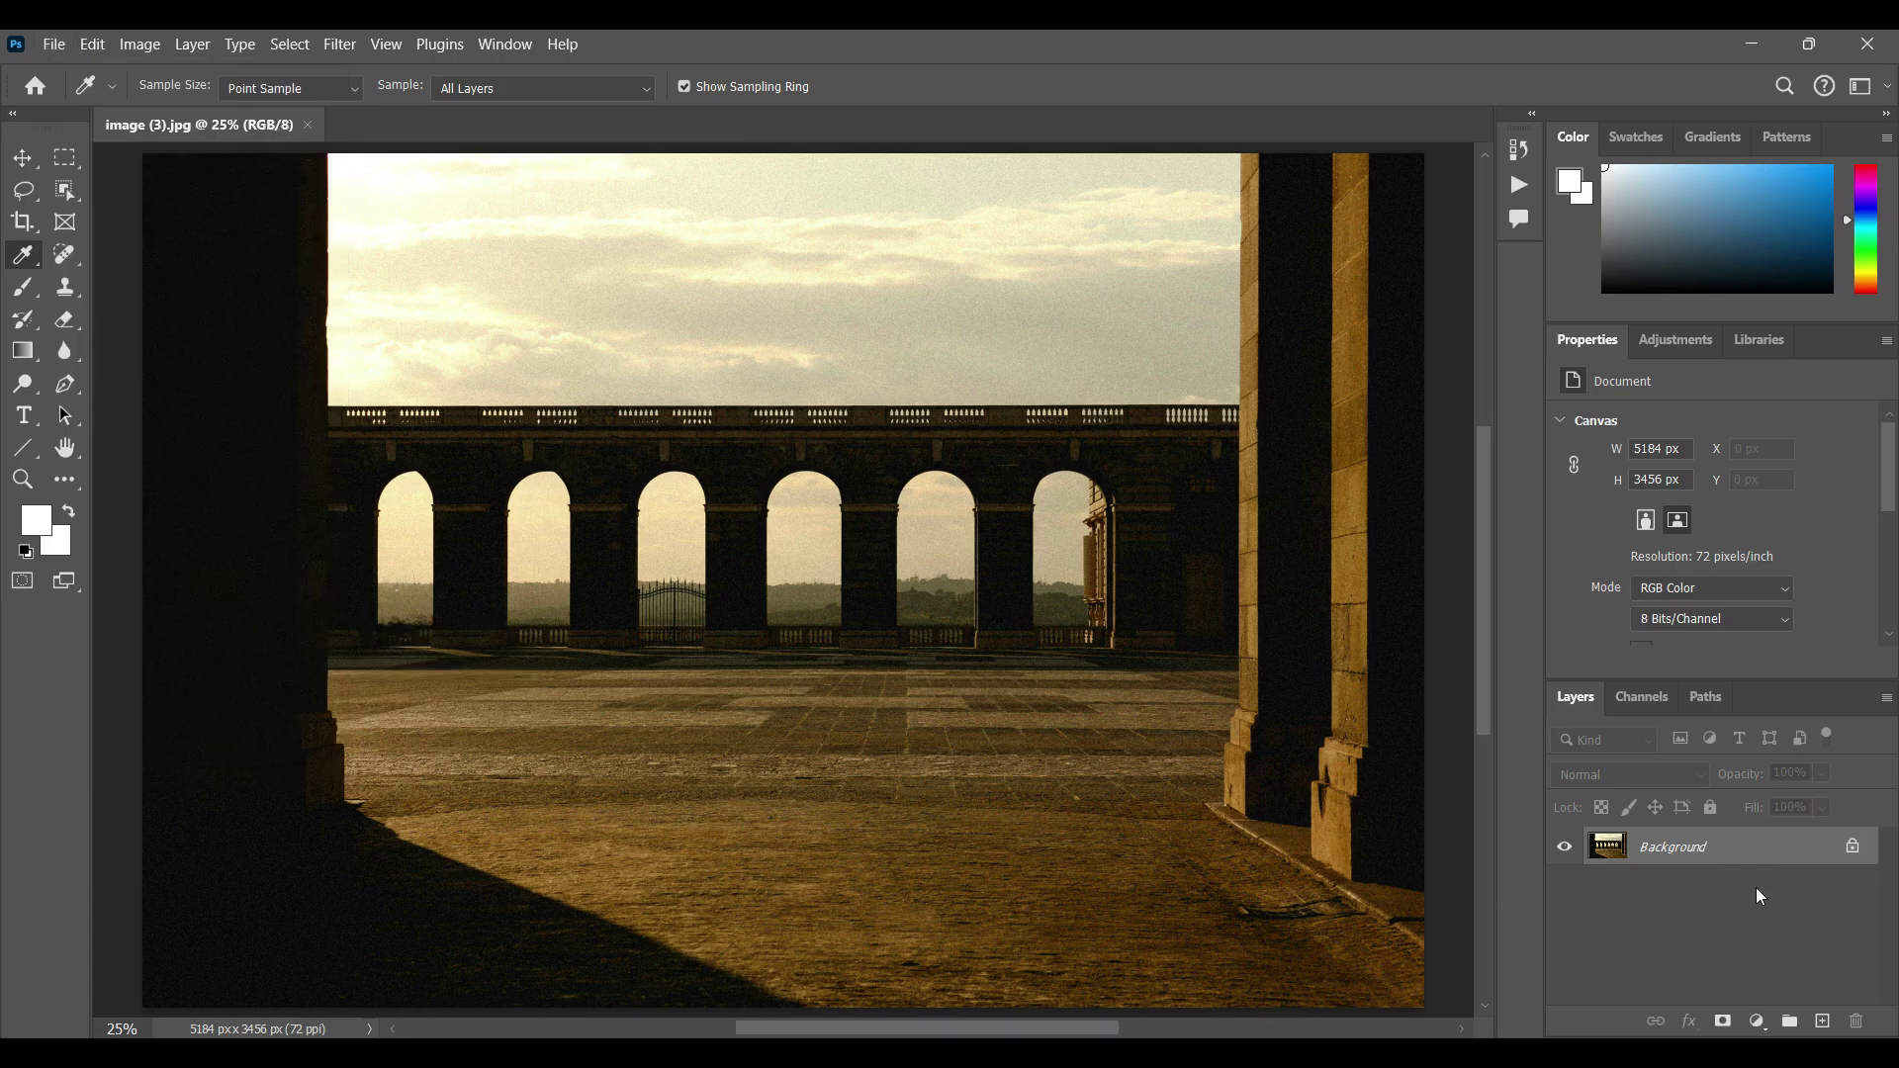
{"action": "left_click", "coordinate": [1852, 847]}
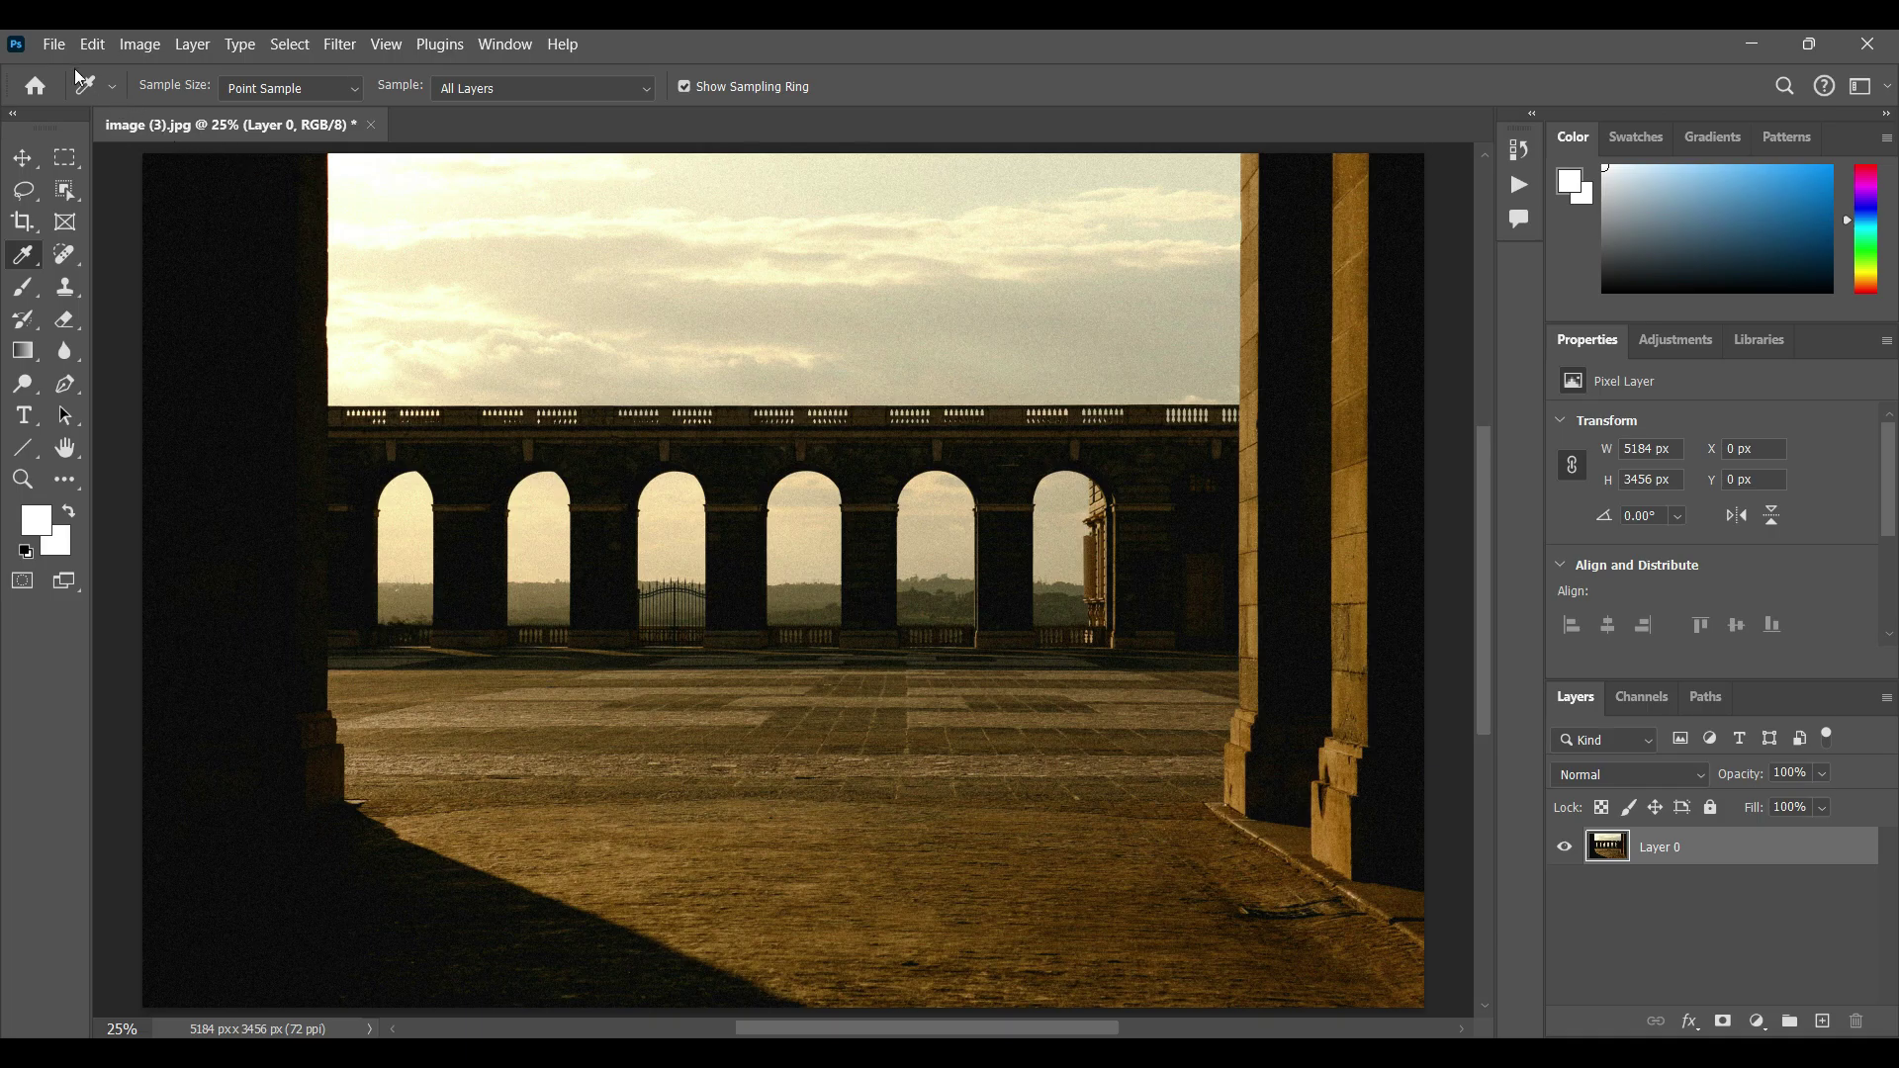
{"action": "left_click", "coordinate": [57, 47]}
{"action": "mouse_move", "coordinate": [158, 638]}
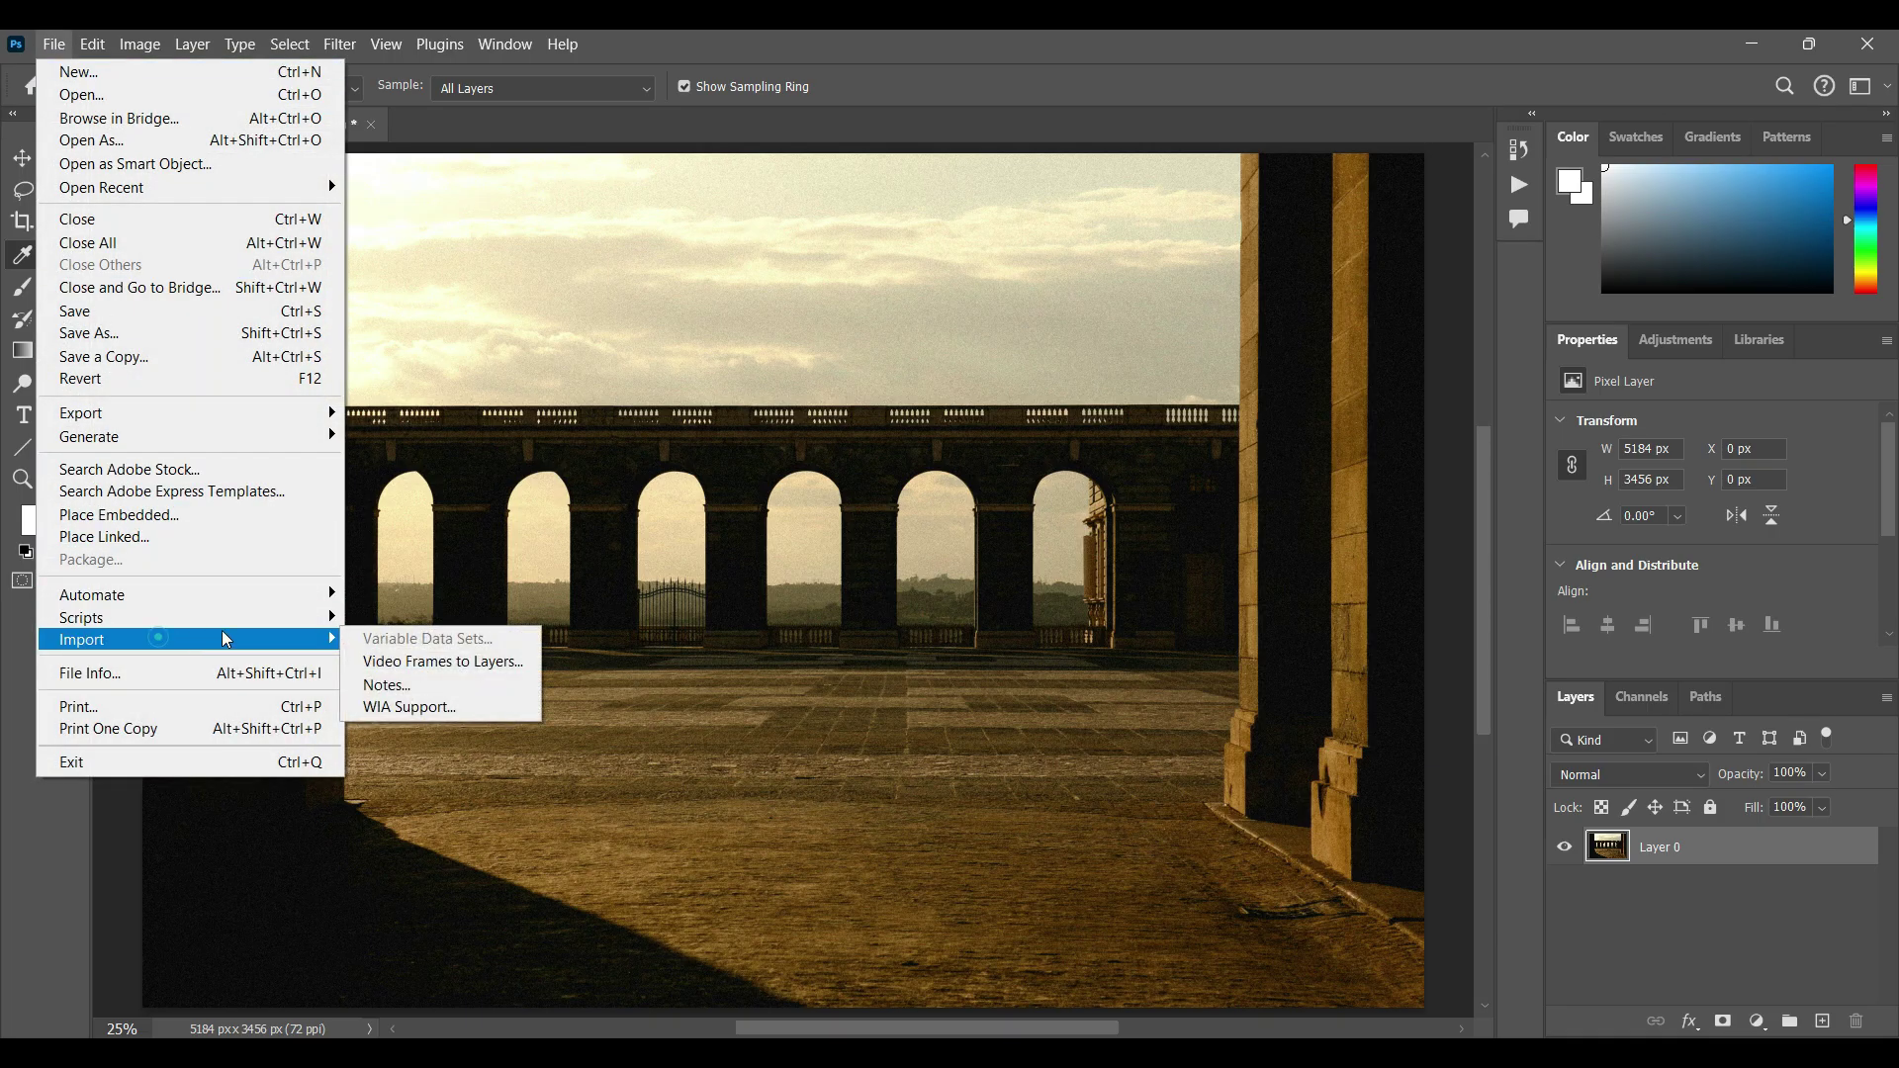
{"action": "left_click", "coordinate": [433, 663]}
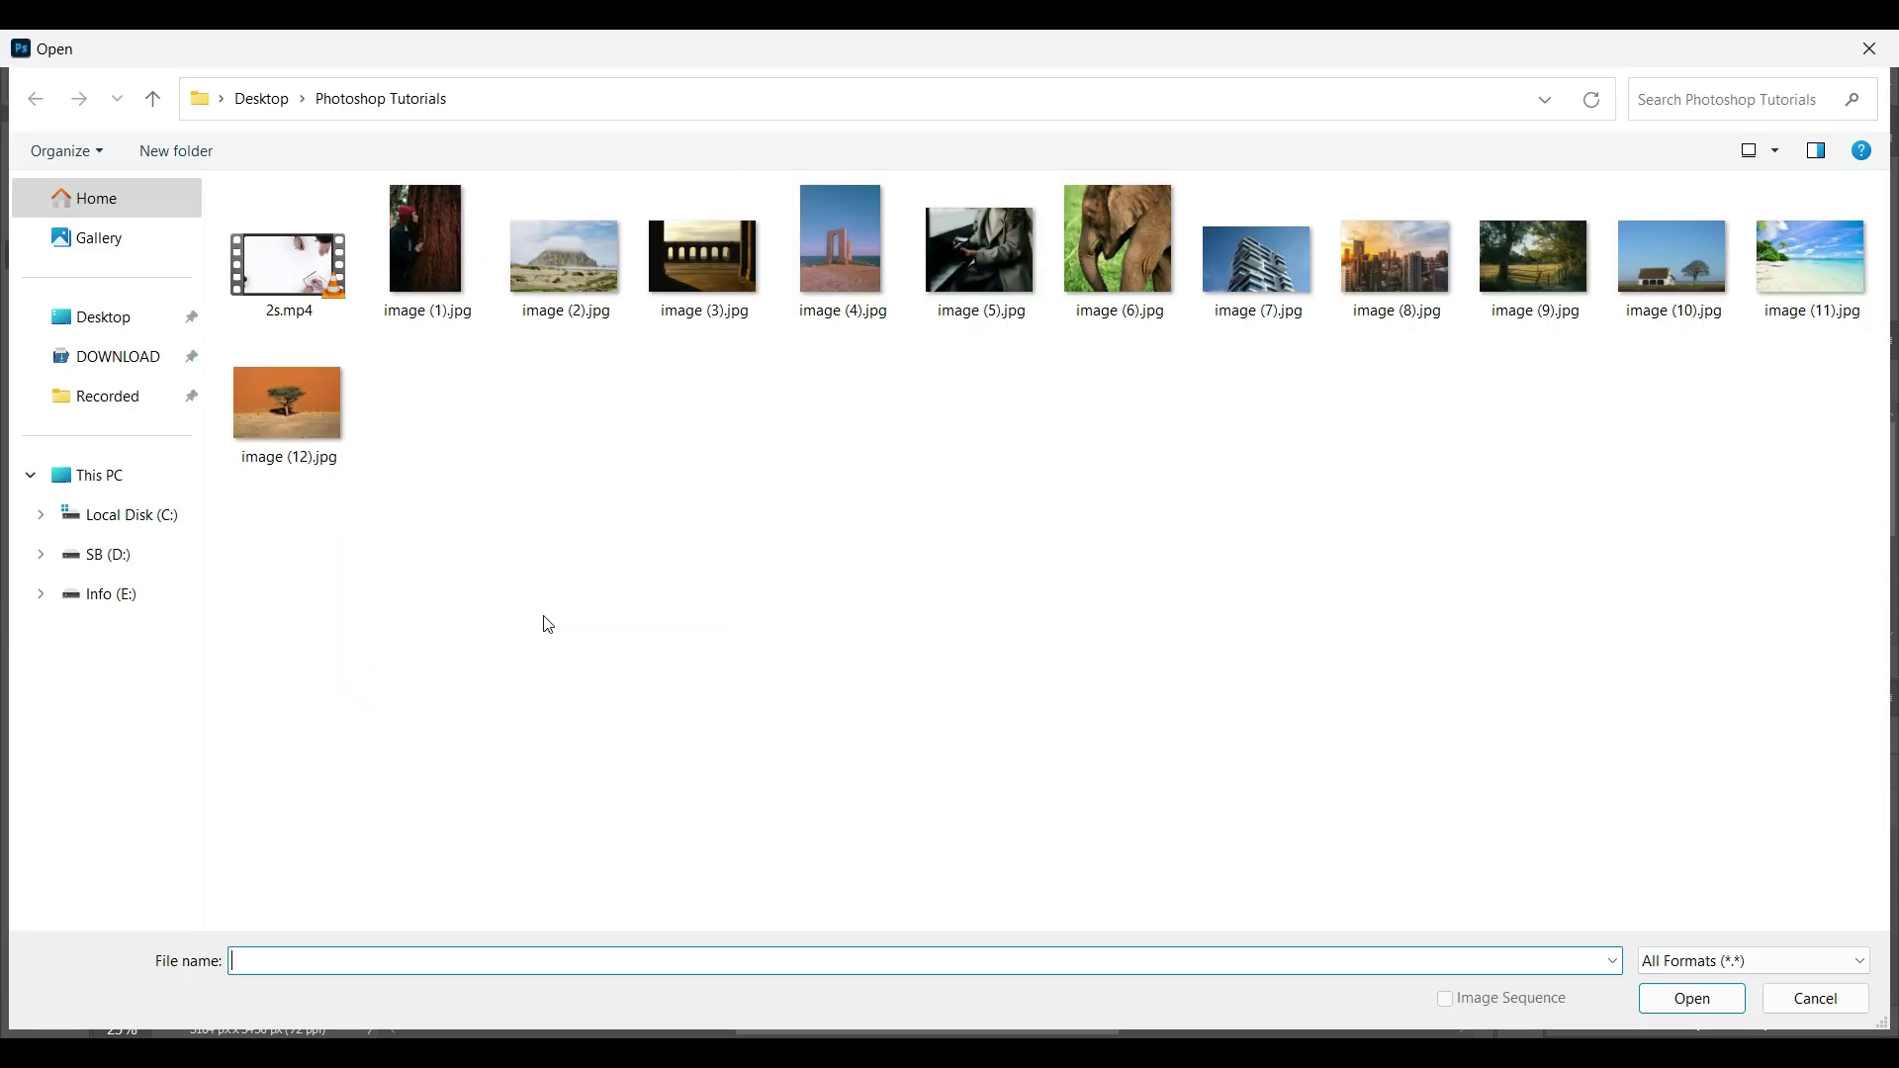
{"action": "left_click", "coordinate": [733, 663]}
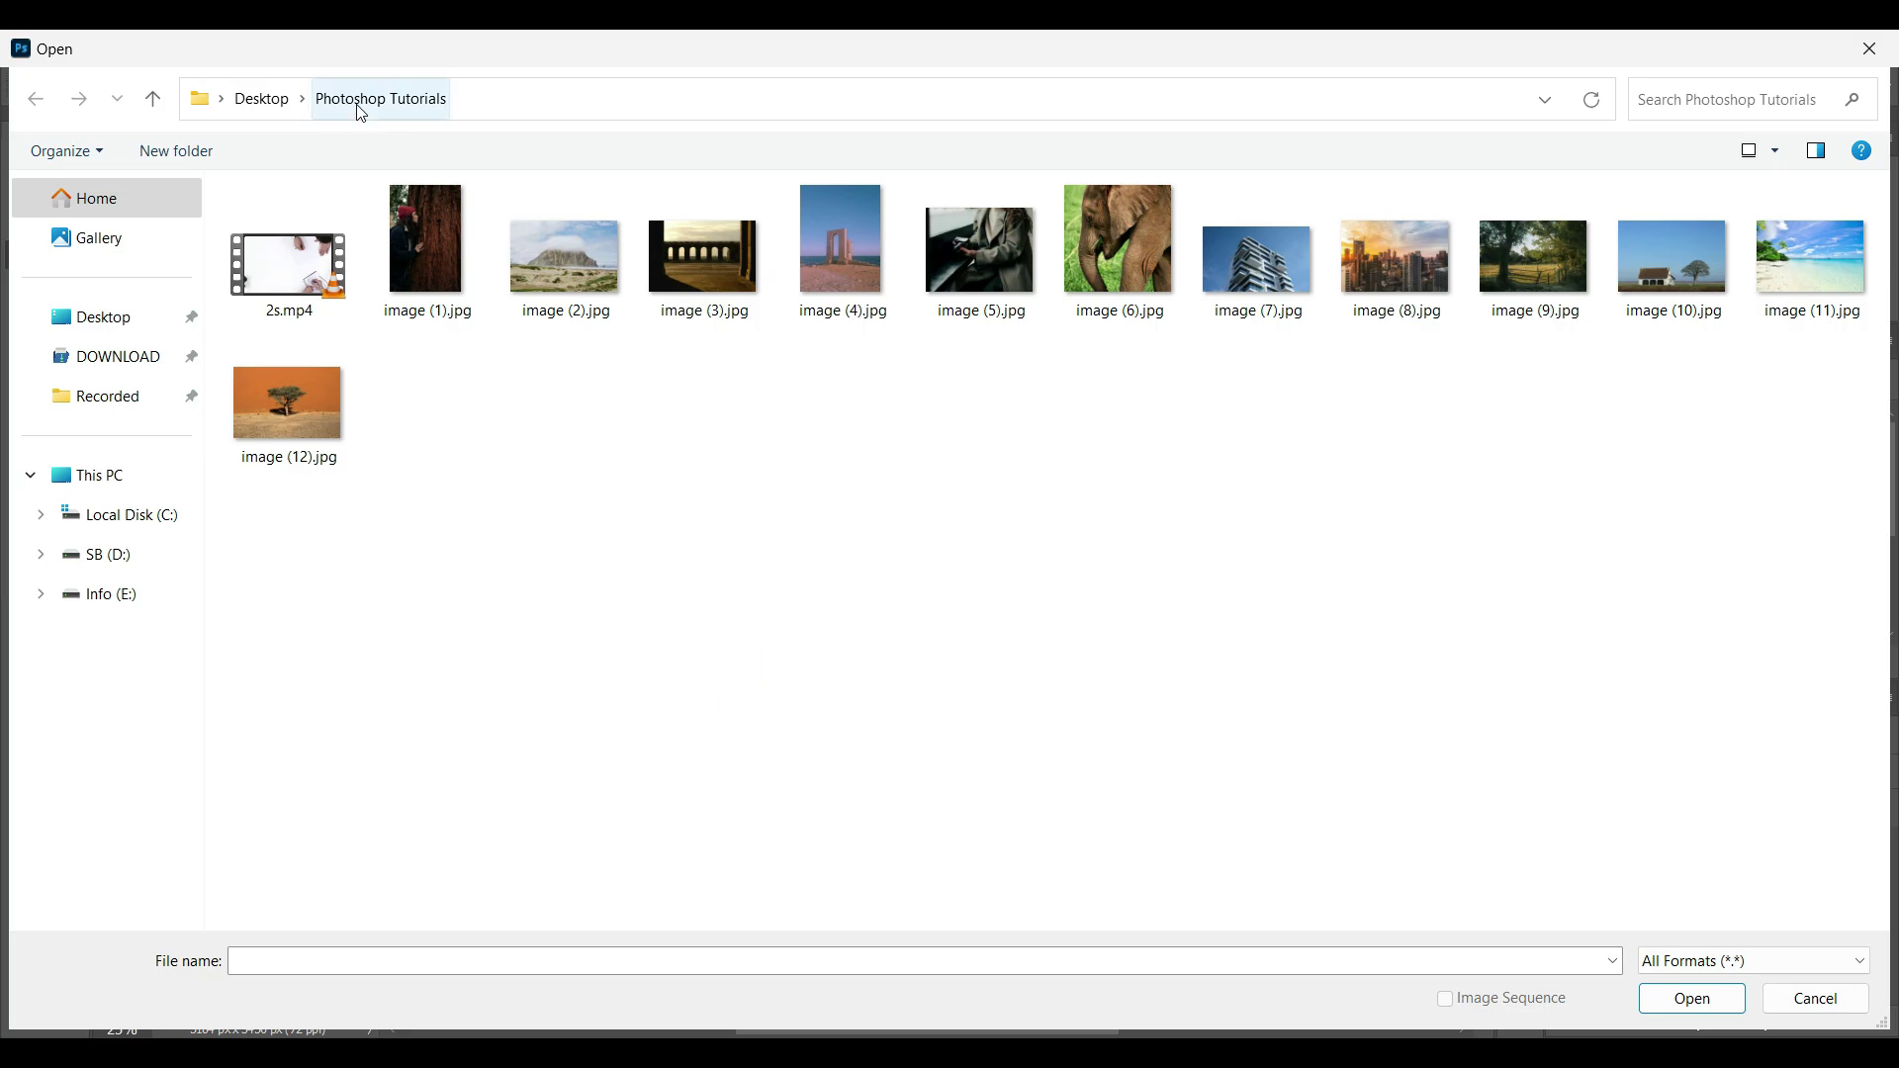
{"action": "double_click", "coordinate": [260, 246]}
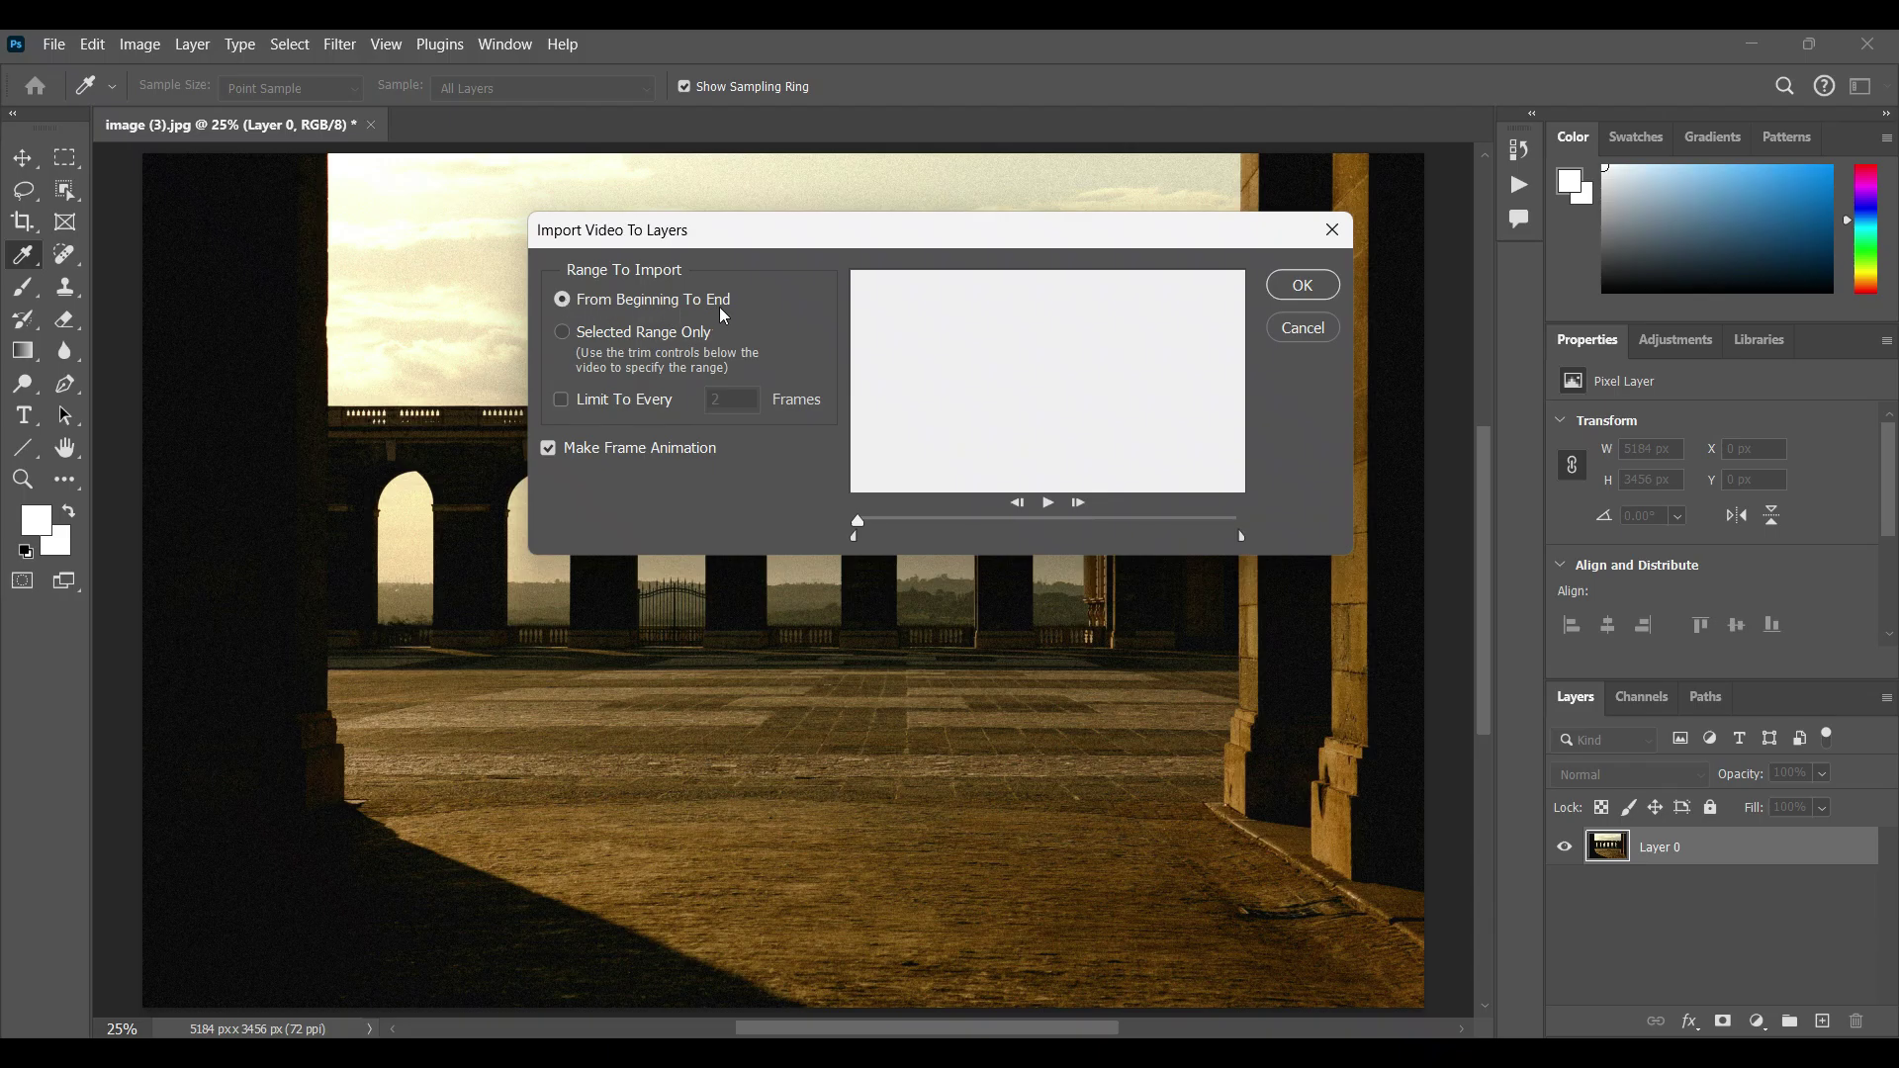
Step: Import 2s.mp4 as Selected Range Only, trimmed toward the start, with Limit To Every unchecked
{"action": "left_click", "coordinate": [568, 335]}
{"action": "left_click_drag", "start_coordinate": [1241, 536], "coordinate": [863, 536]}
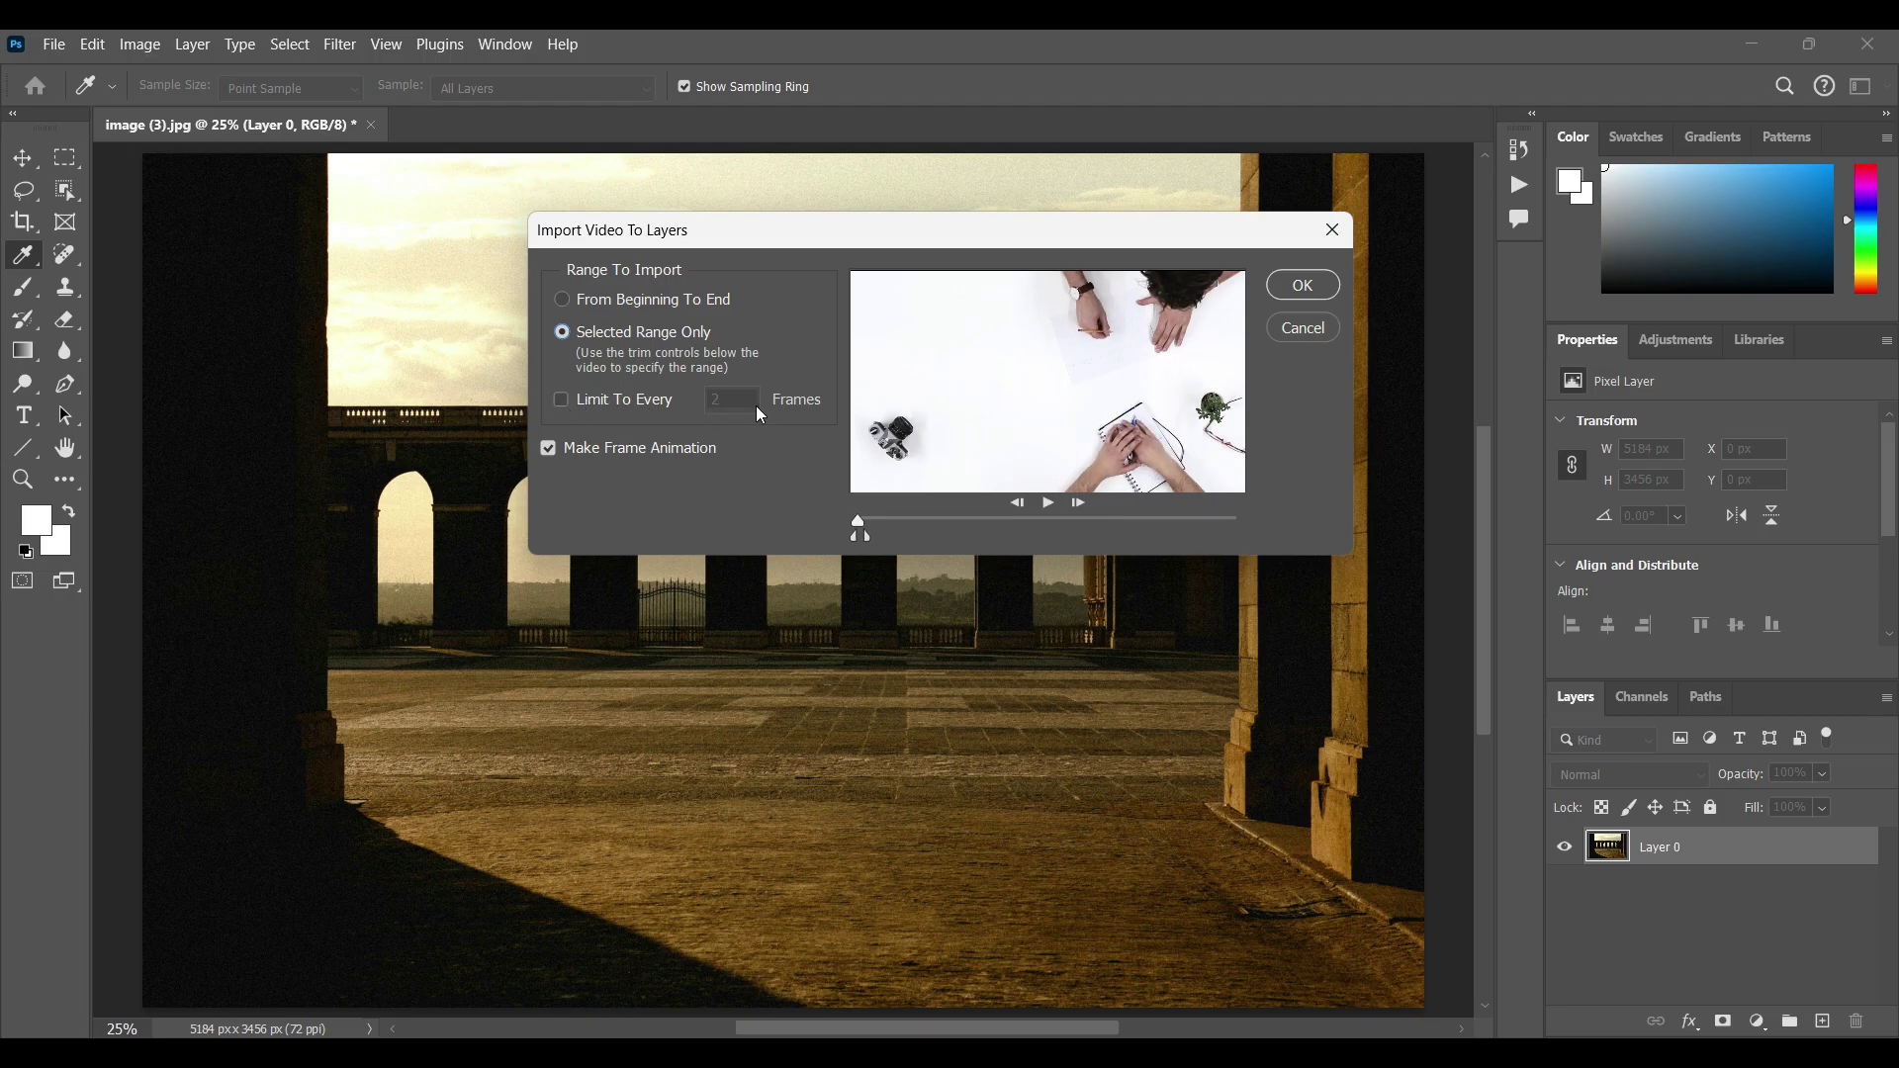
{"action": "left_click", "coordinate": [562, 401]}
{"action": "double_click", "coordinate": [726, 402]}
{"action": "left_click", "coordinate": [571, 413]}
{"action": "left_click", "coordinate": [584, 411]}
{"action": "left_click", "coordinate": [567, 406]}
{"action": "left_click", "coordinate": [1301, 284]}
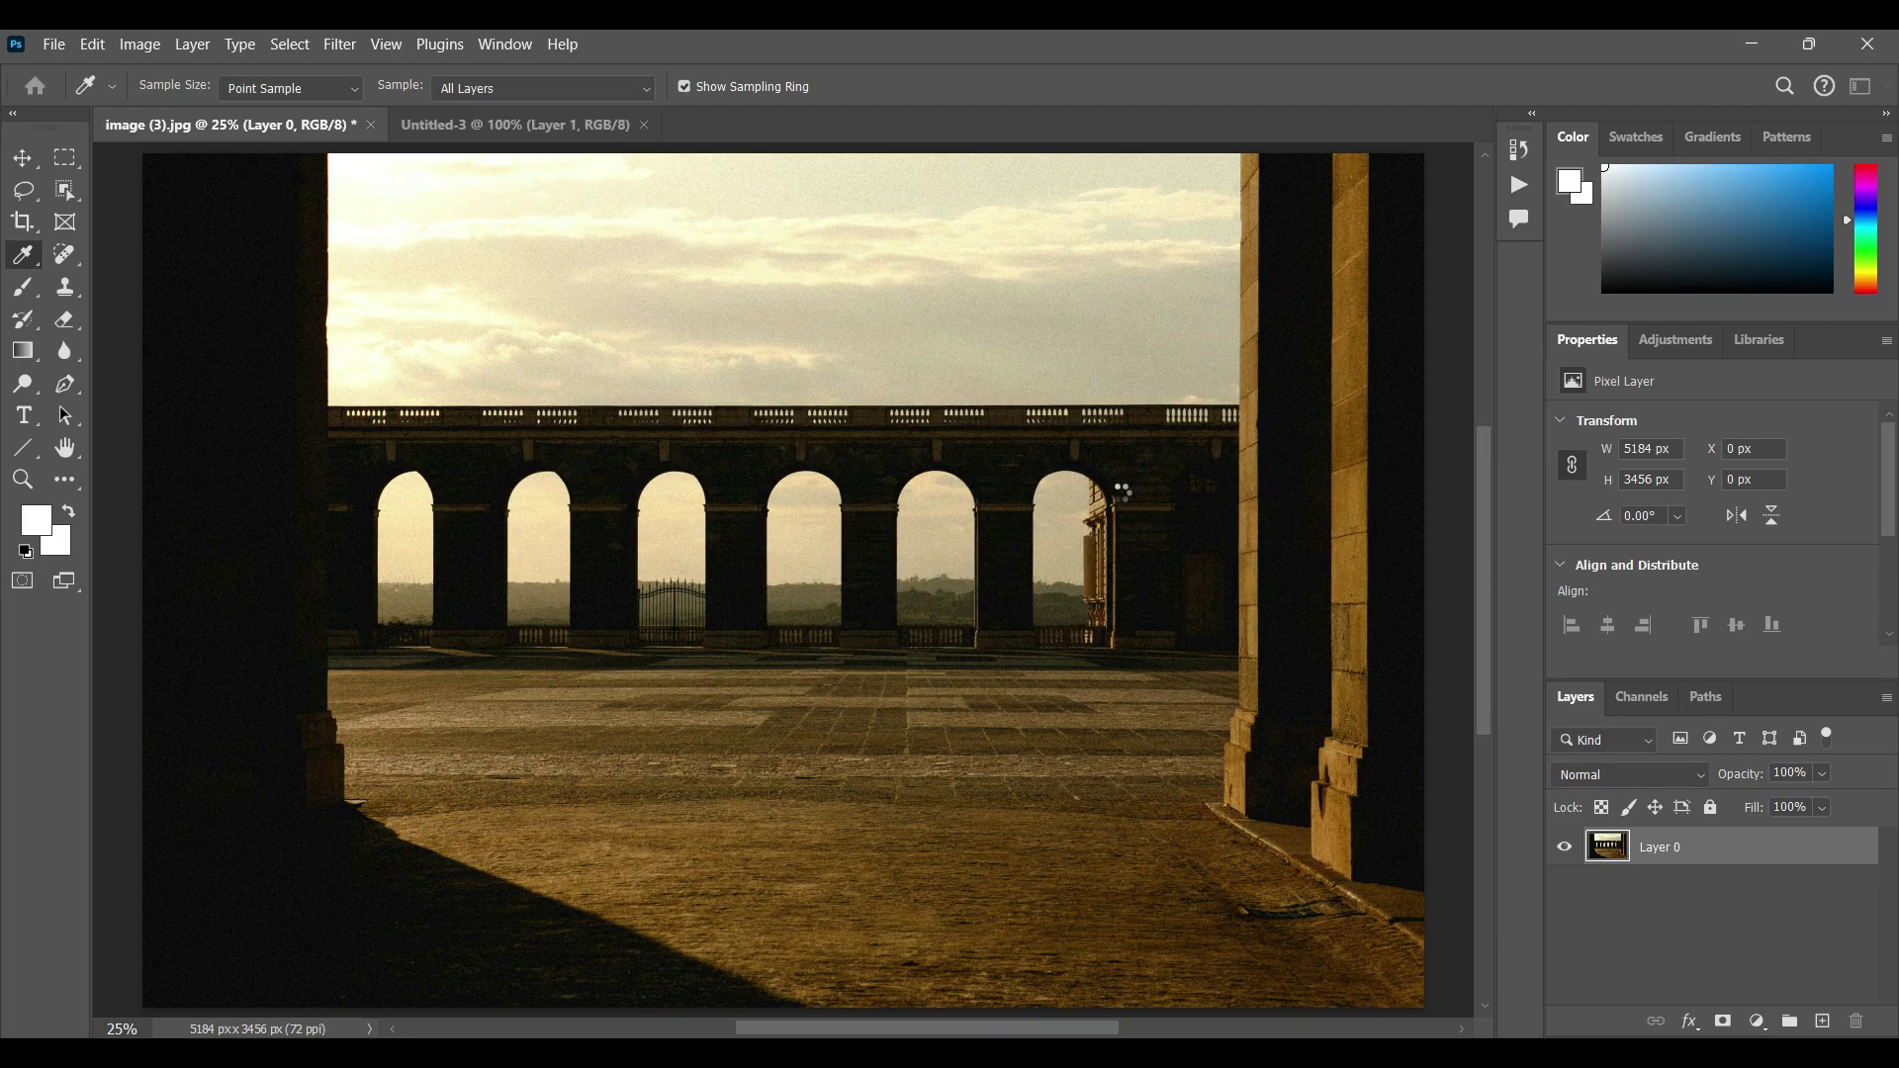
Step: Select frame Layers 25 down to 14 and delete them
{"action": "scroll", "coordinate": [1772, 925], "scroll_direction": "up", "scroll_amount": 2}
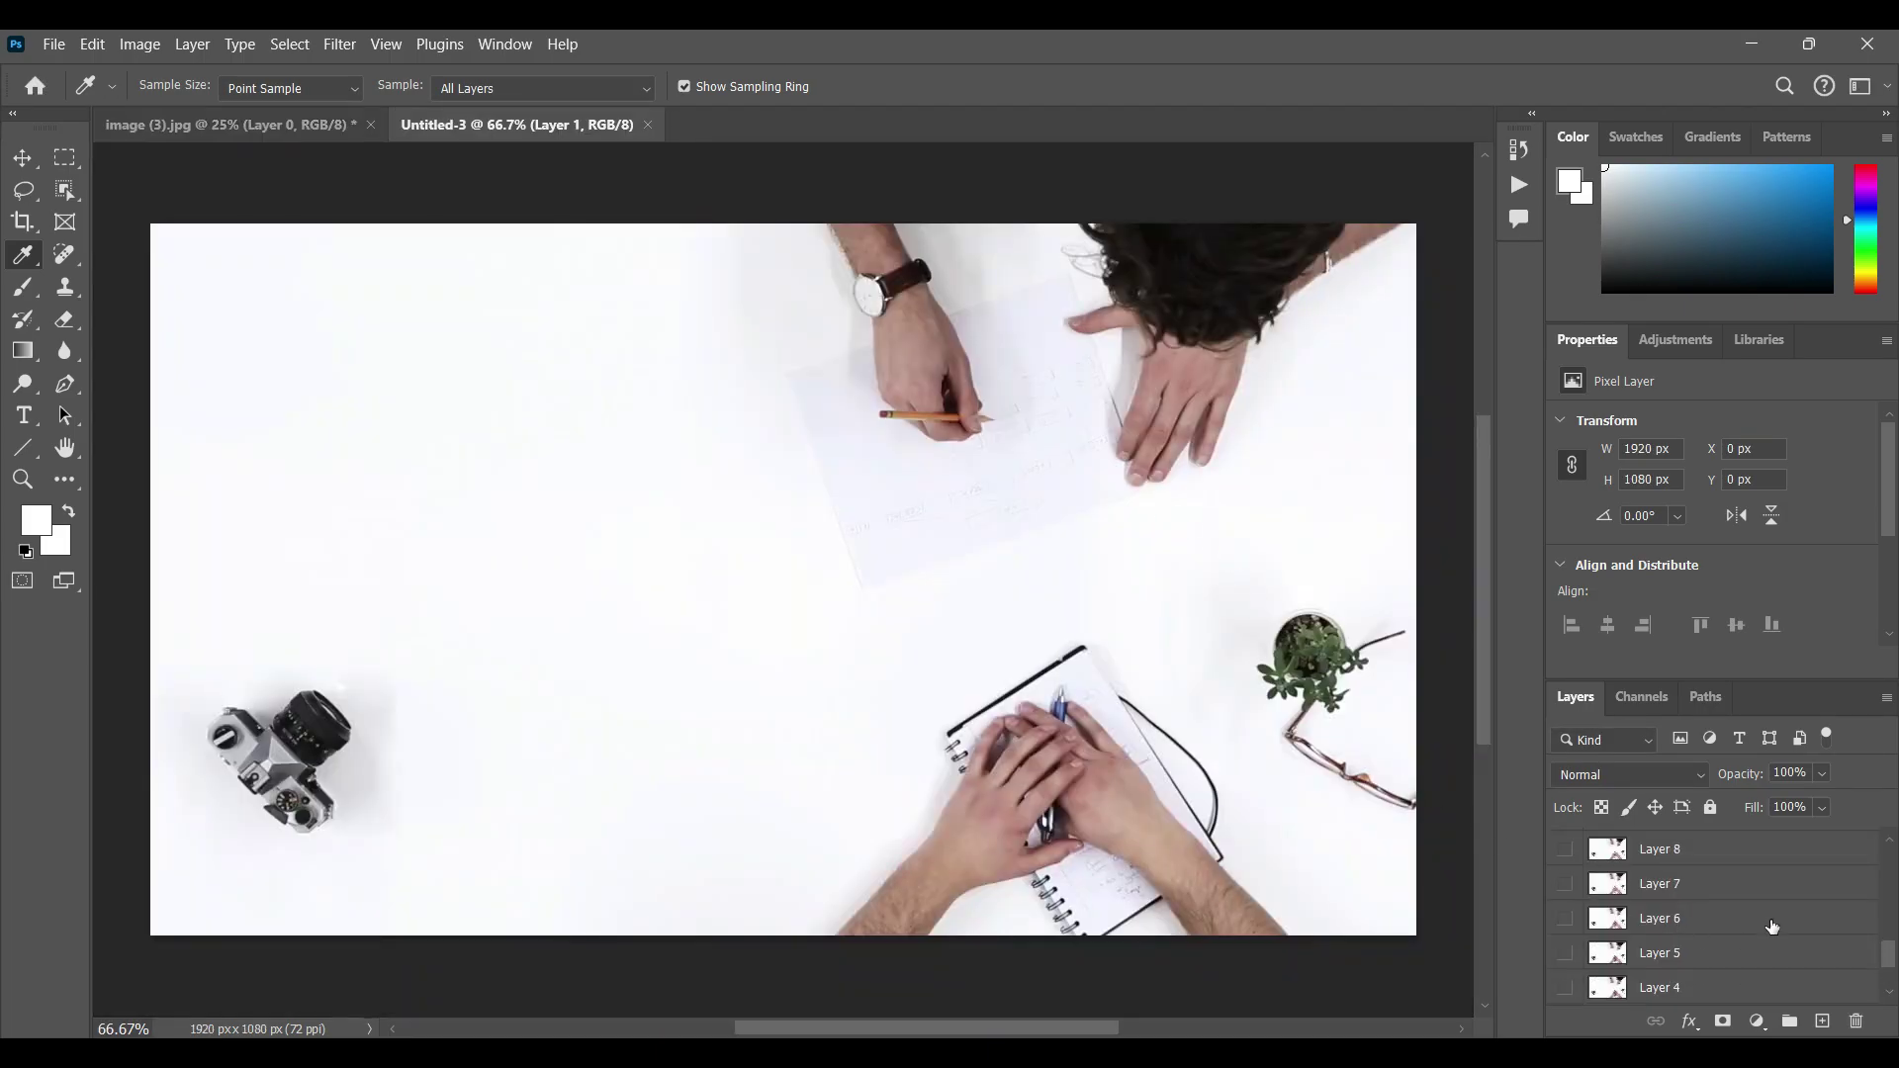
{"action": "scroll", "coordinate": [1772, 925], "scroll_direction": "up", "scroll_amount": 3}
{"action": "scroll", "coordinate": [1772, 925], "scroll_direction": "up", "scroll_amount": 2}
{"action": "scroll", "coordinate": [1772, 925], "scroll_direction": "up", "scroll_amount": 3}
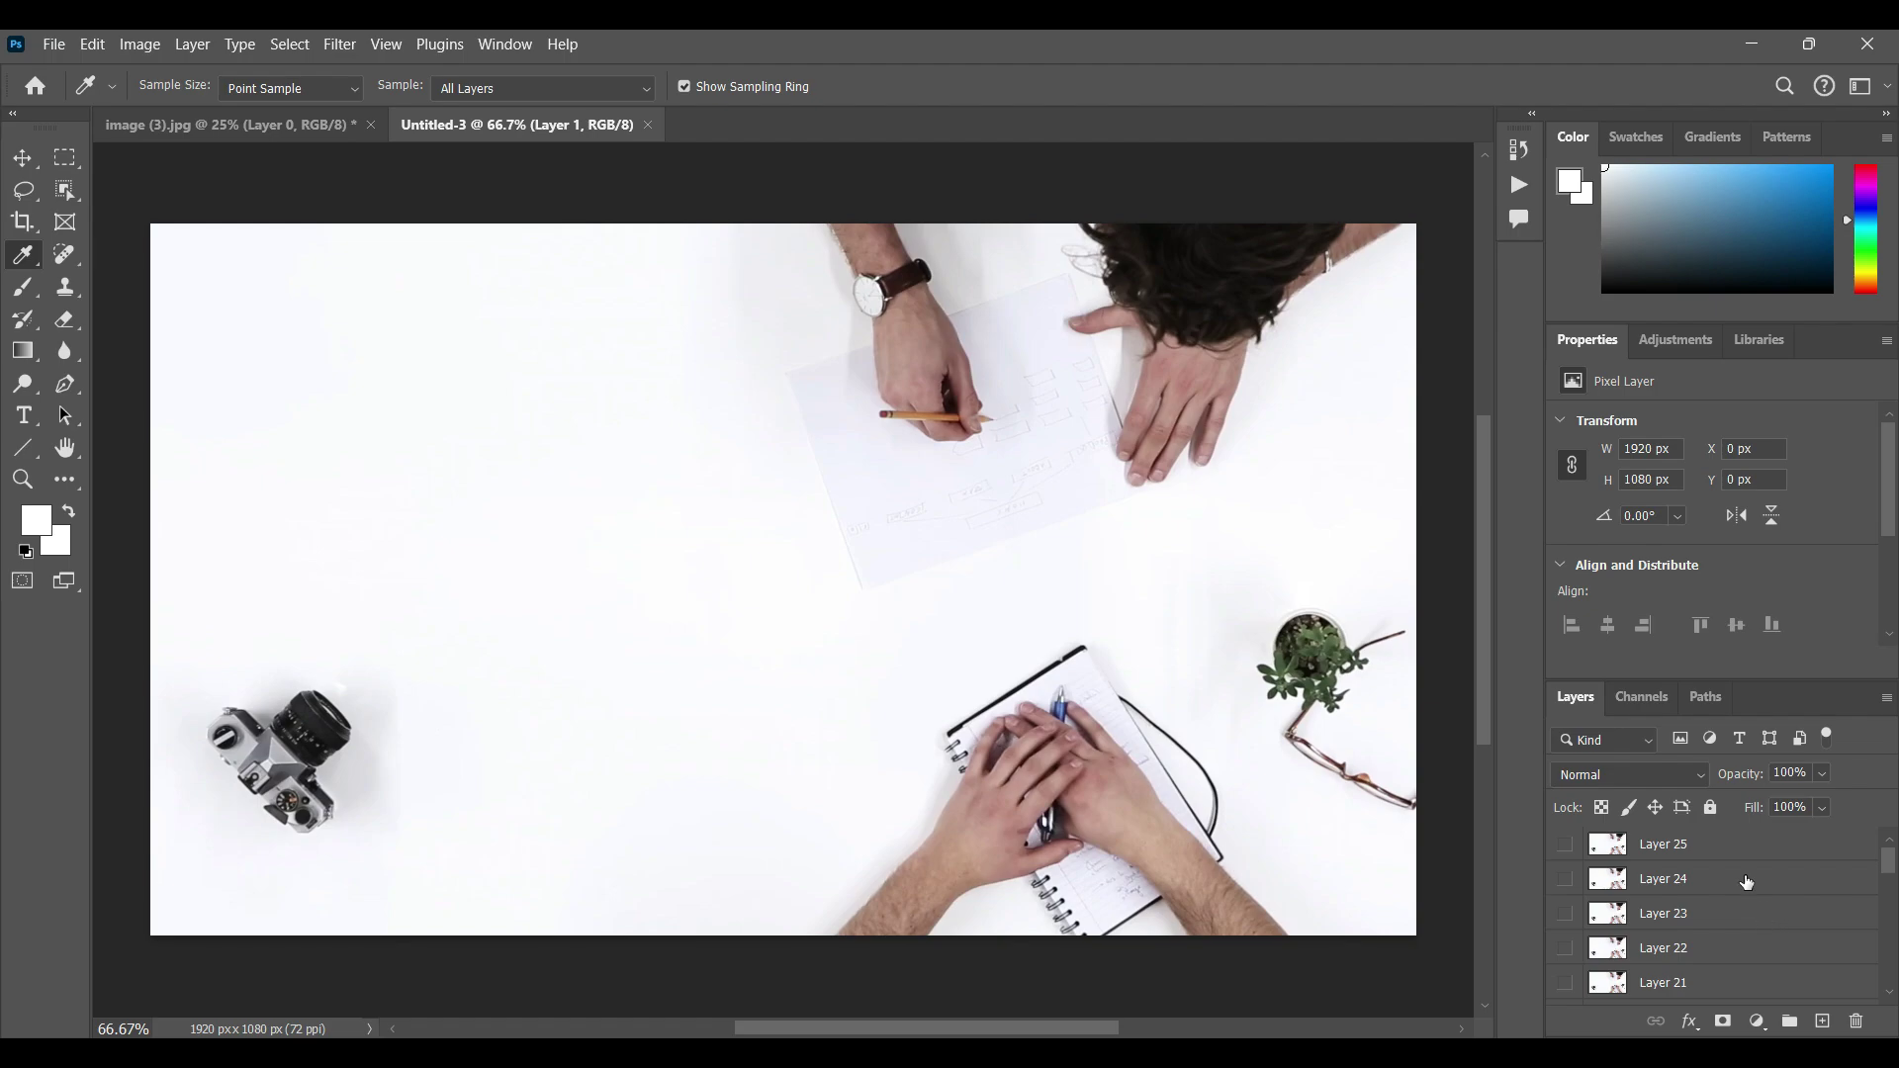
{"action": "left_click", "coordinate": [1736, 850]}
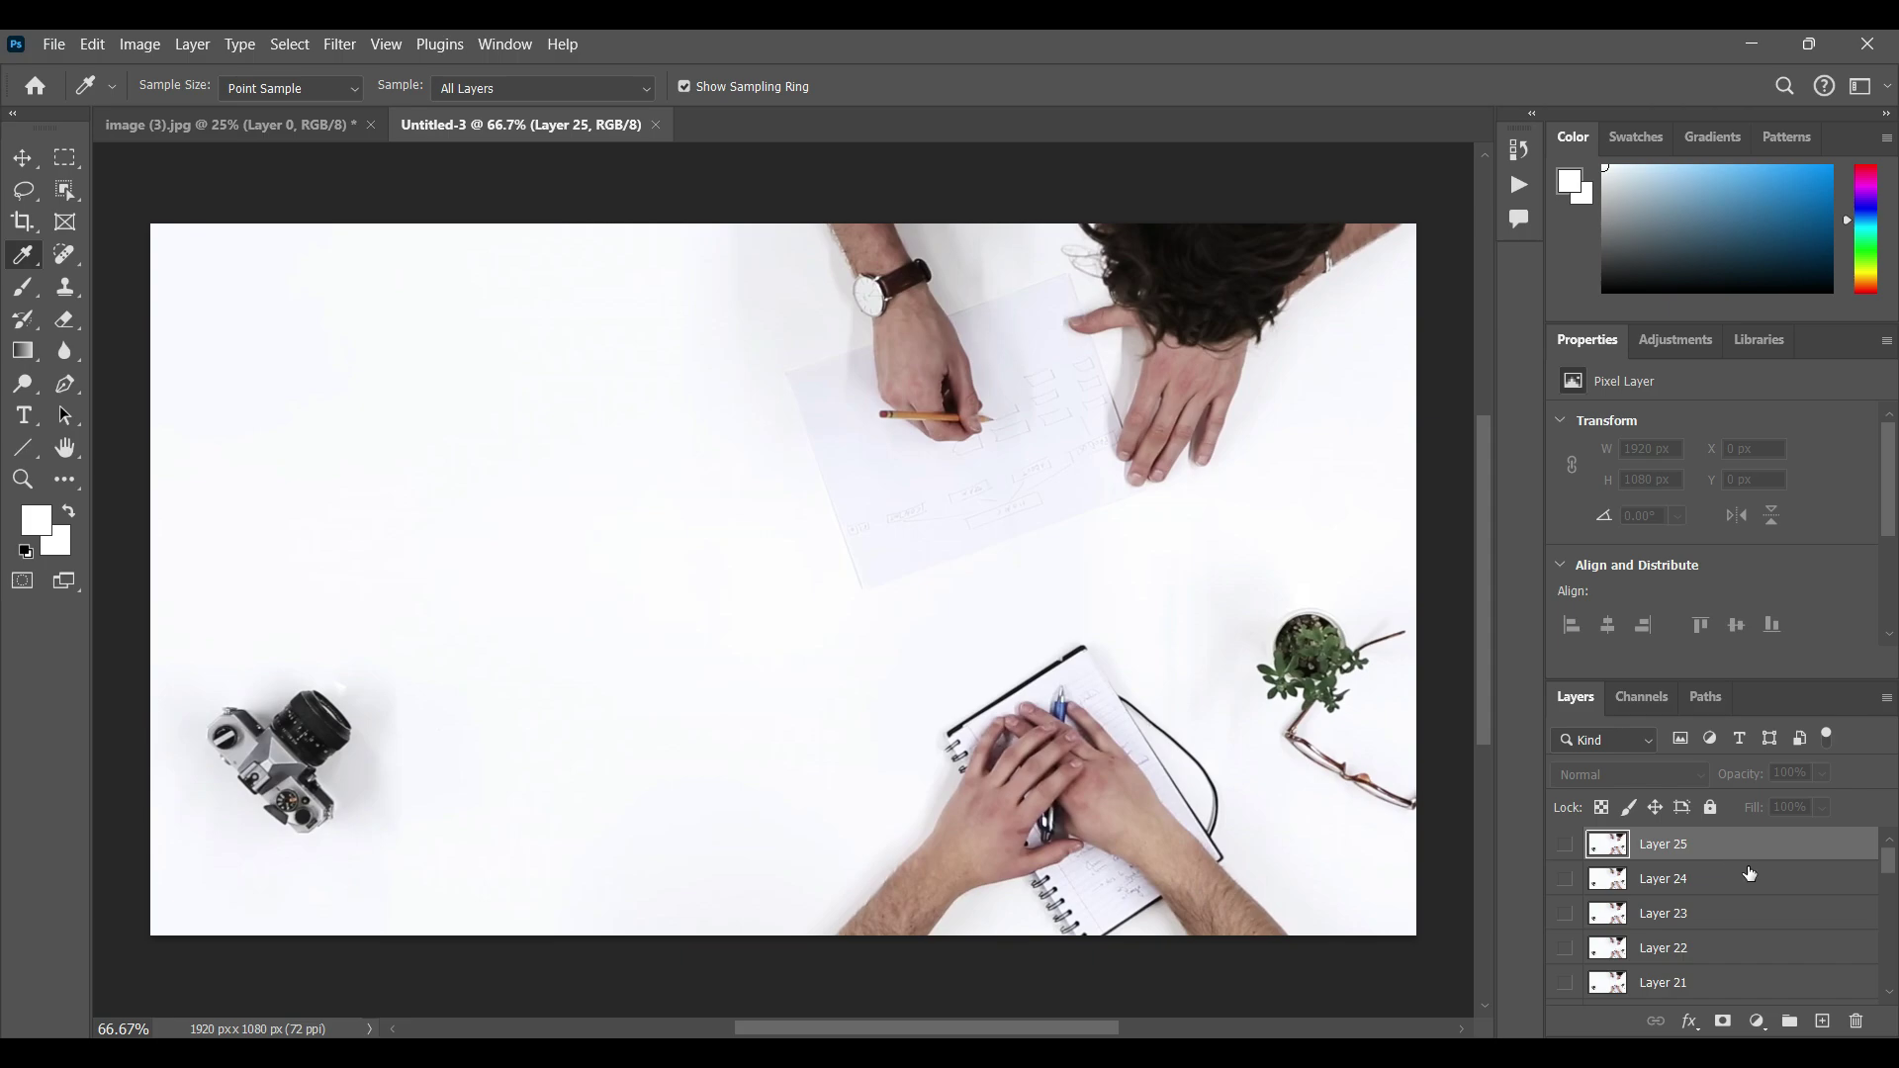
{"action": "left_click", "coordinate": [1752, 878], "text": "shift"}
{"action": "left_click", "coordinate": [1792, 946], "text": "shift"}
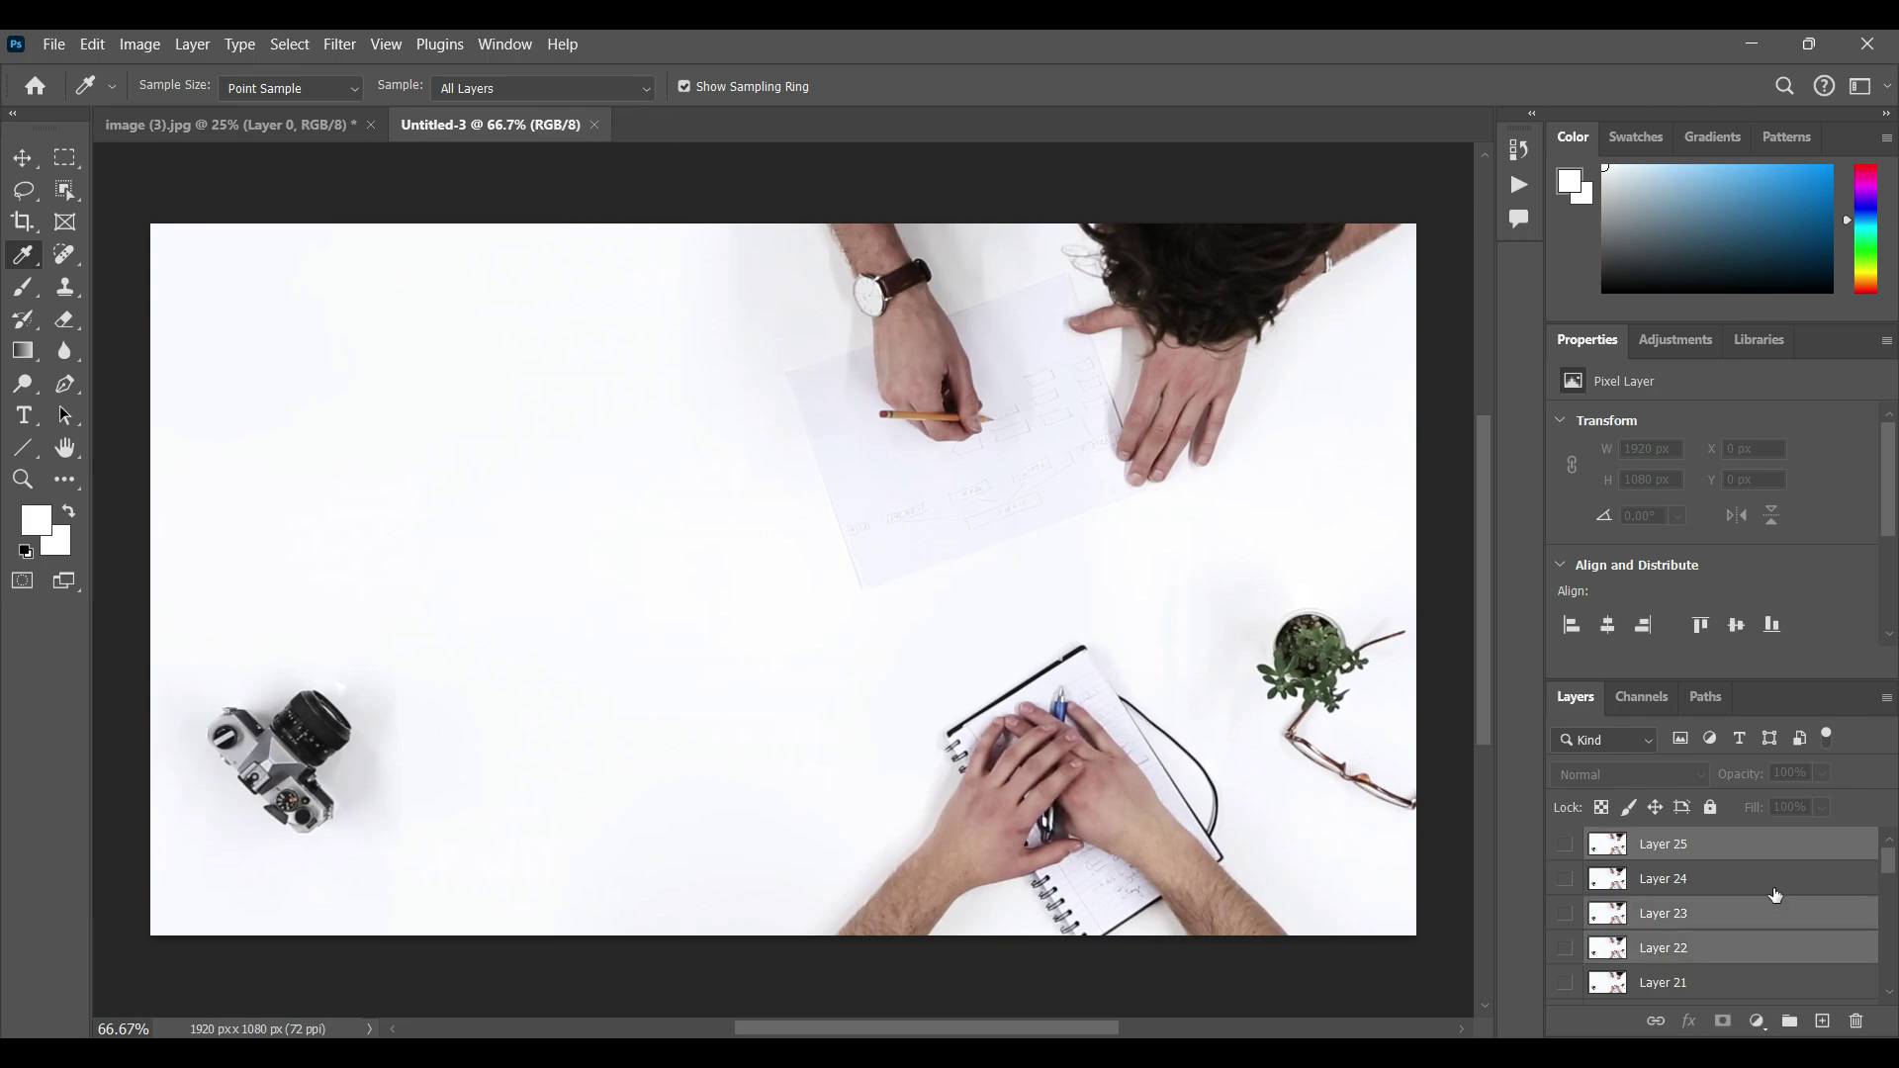
{"action": "scroll", "coordinate": [1781, 896], "scroll_direction": "down", "scroll_amount": 1}
{"action": "scroll", "coordinate": [1783, 899], "scroll_direction": "down", "scroll_amount": 1}
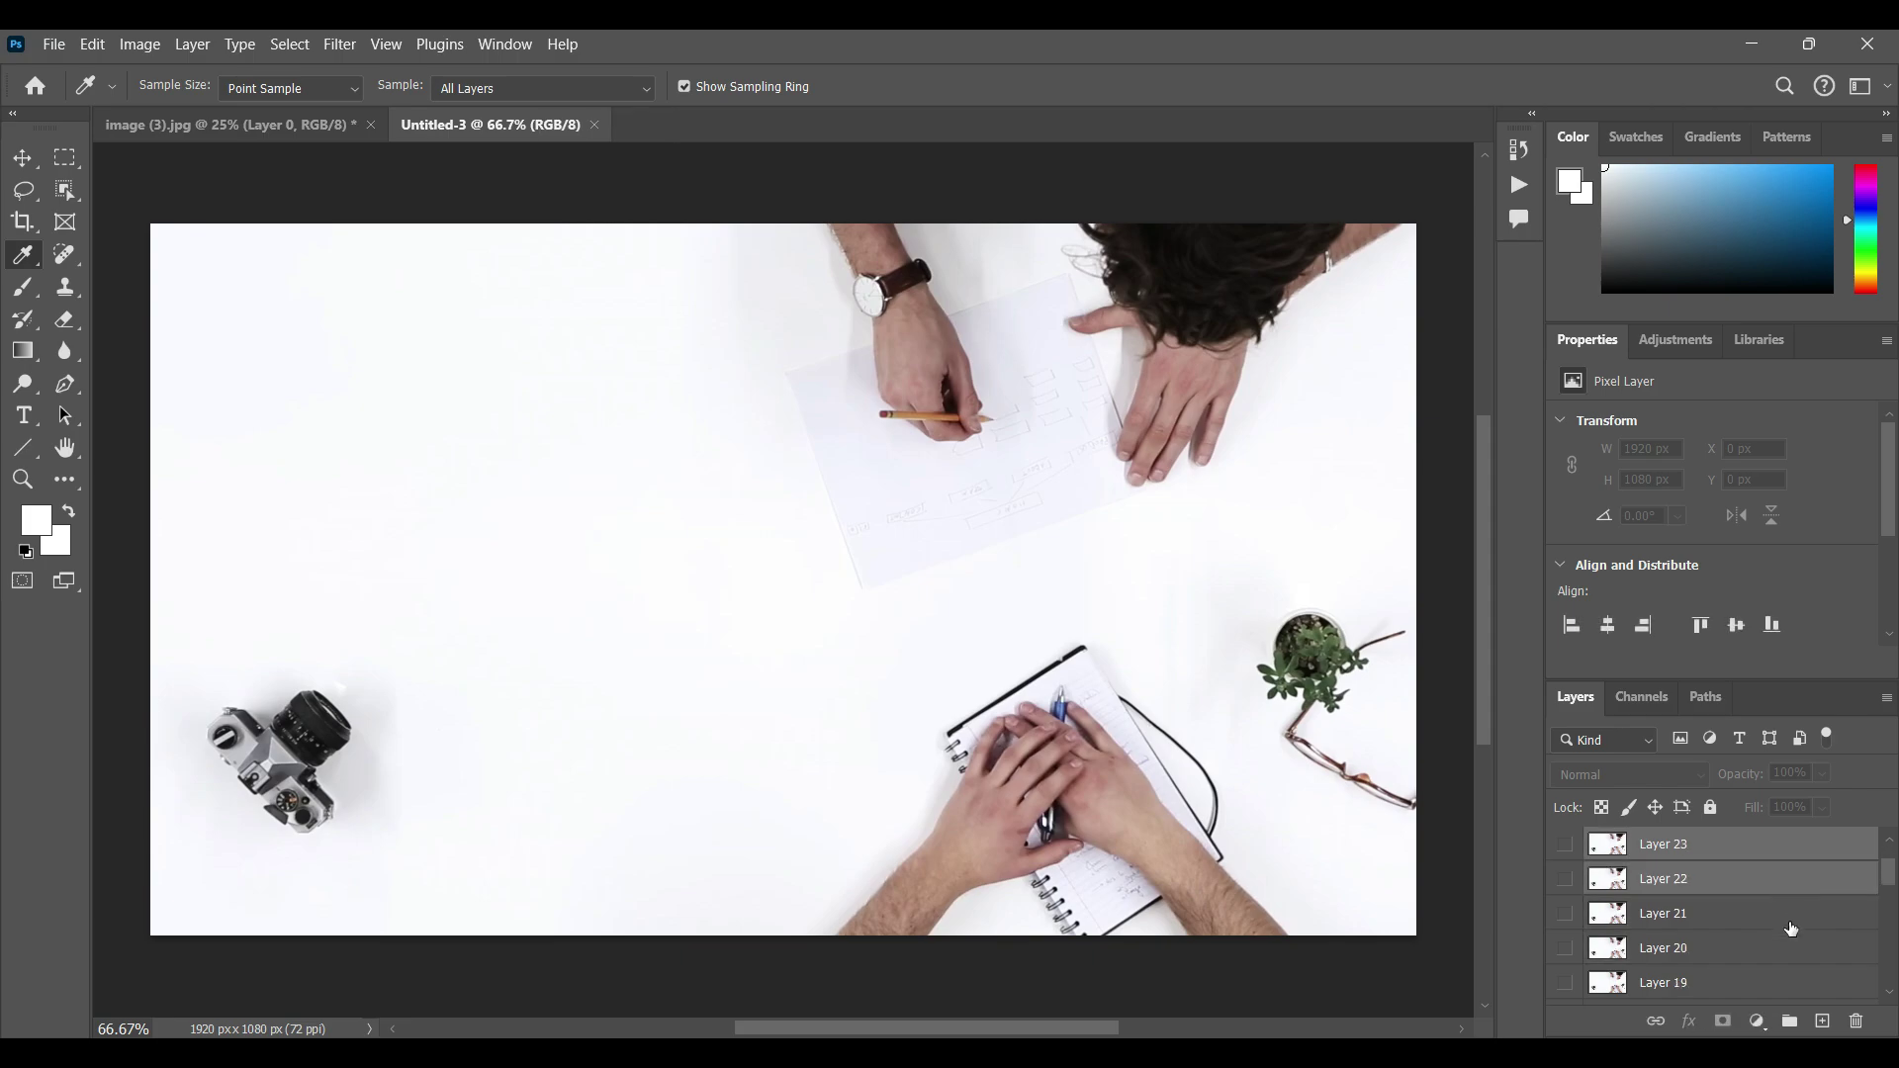
{"action": "left_click", "coordinate": [1788, 924], "text": "shift"}
{"action": "left_click", "coordinate": [1800, 960], "text": "shift"}
{"action": "left_click", "coordinate": [1805, 994], "text": "shift"}
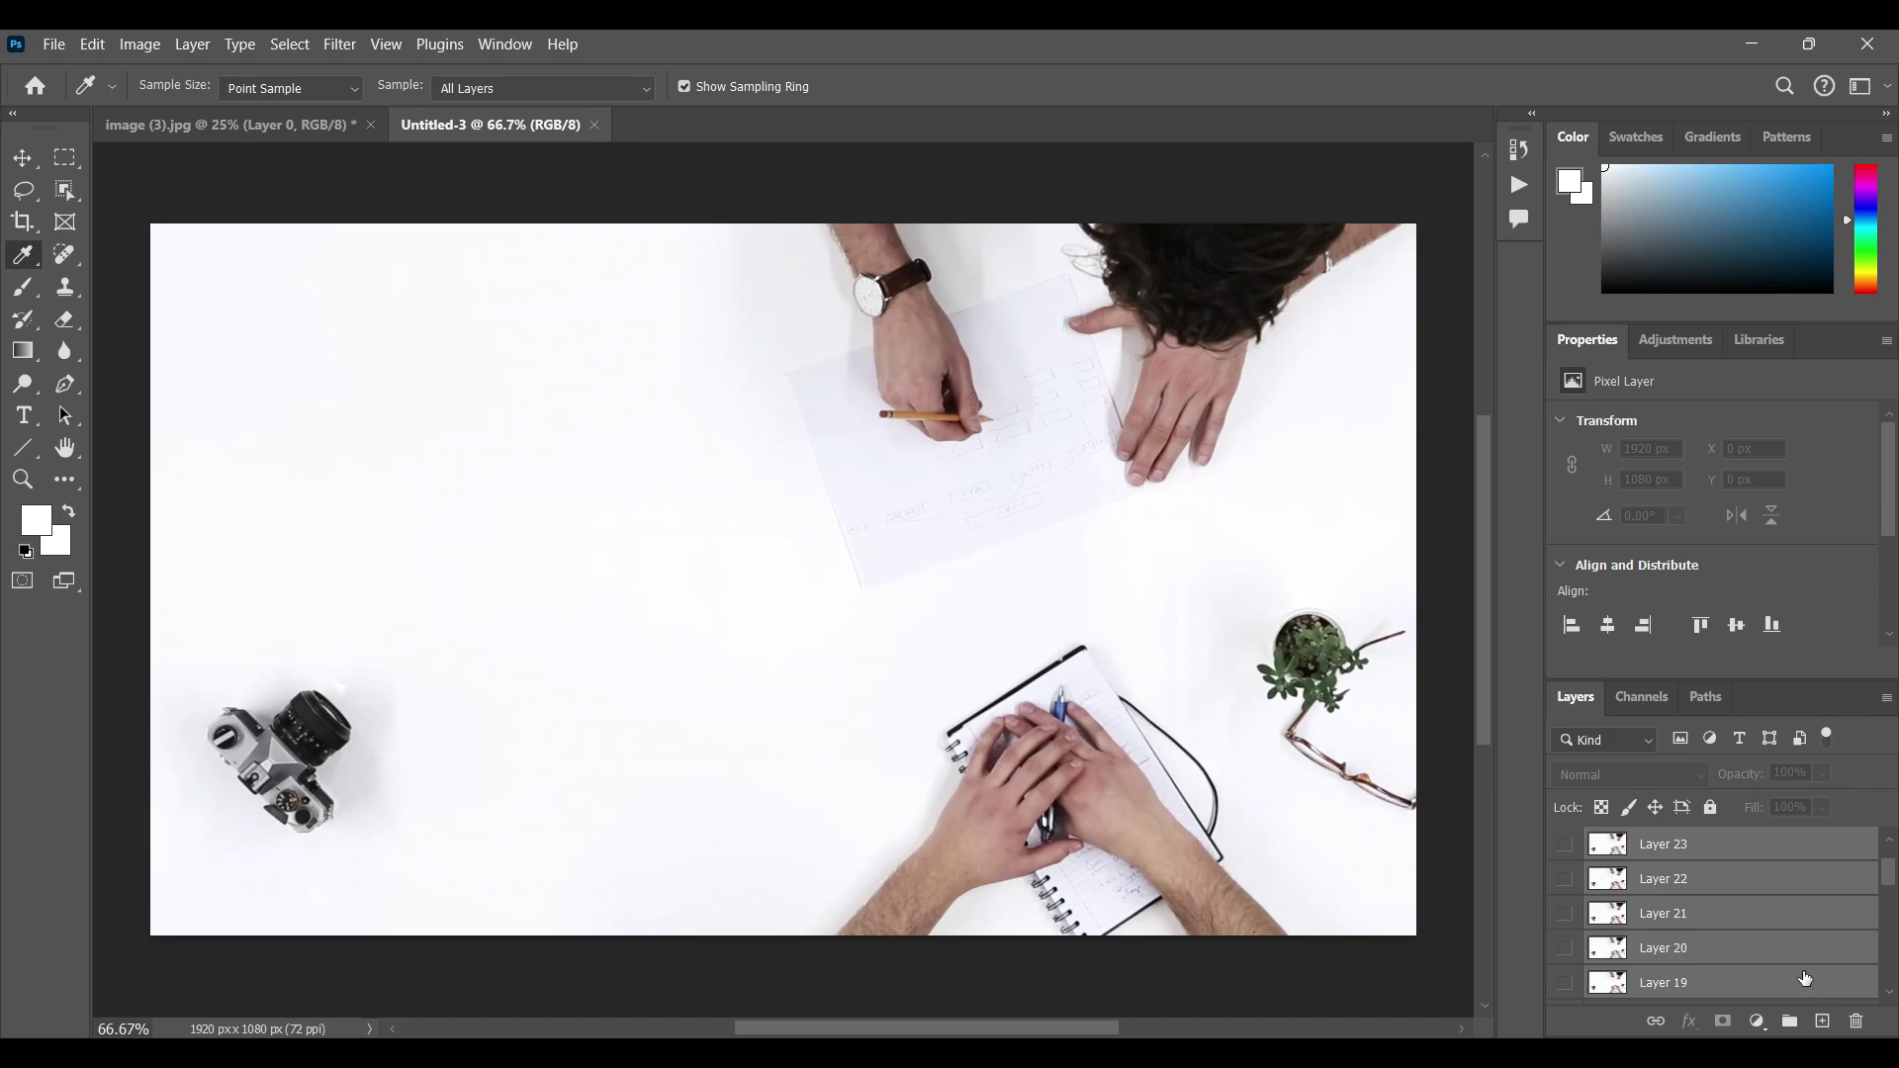
{"action": "scroll", "coordinate": [1805, 979], "scroll_direction": "down", "scroll_amount": 5}
{"action": "left_click", "coordinate": [1805, 846], "text": "shift"}
{"action": "left_click", "coordinate": [1808, 880], "text": "shift"}
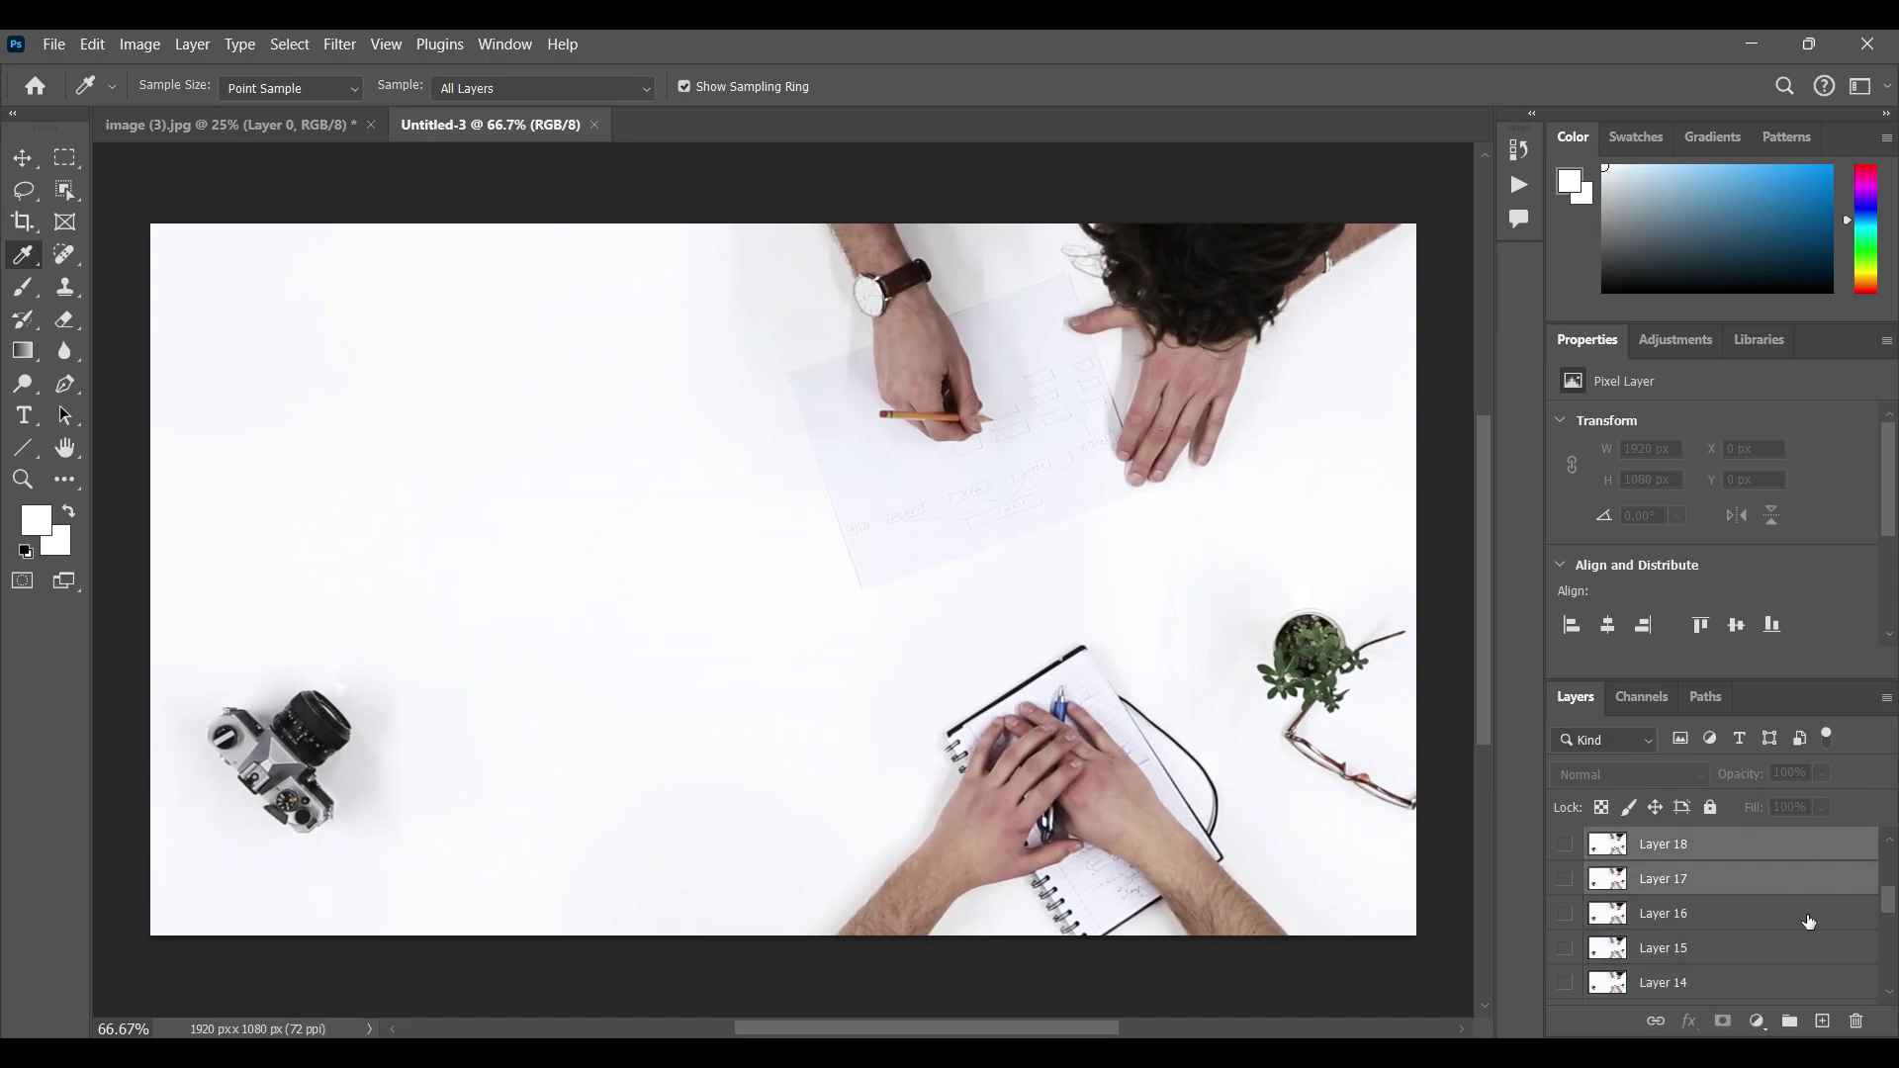
{"action": "left_click", "coordinate": [1809, 920], "text": "shift"}
{"action": "left_click", "coordinate": [1812, 954], "text": "shift"}
{"action": "left_click", "coordinate": [1817, 988], "text": "shift"}
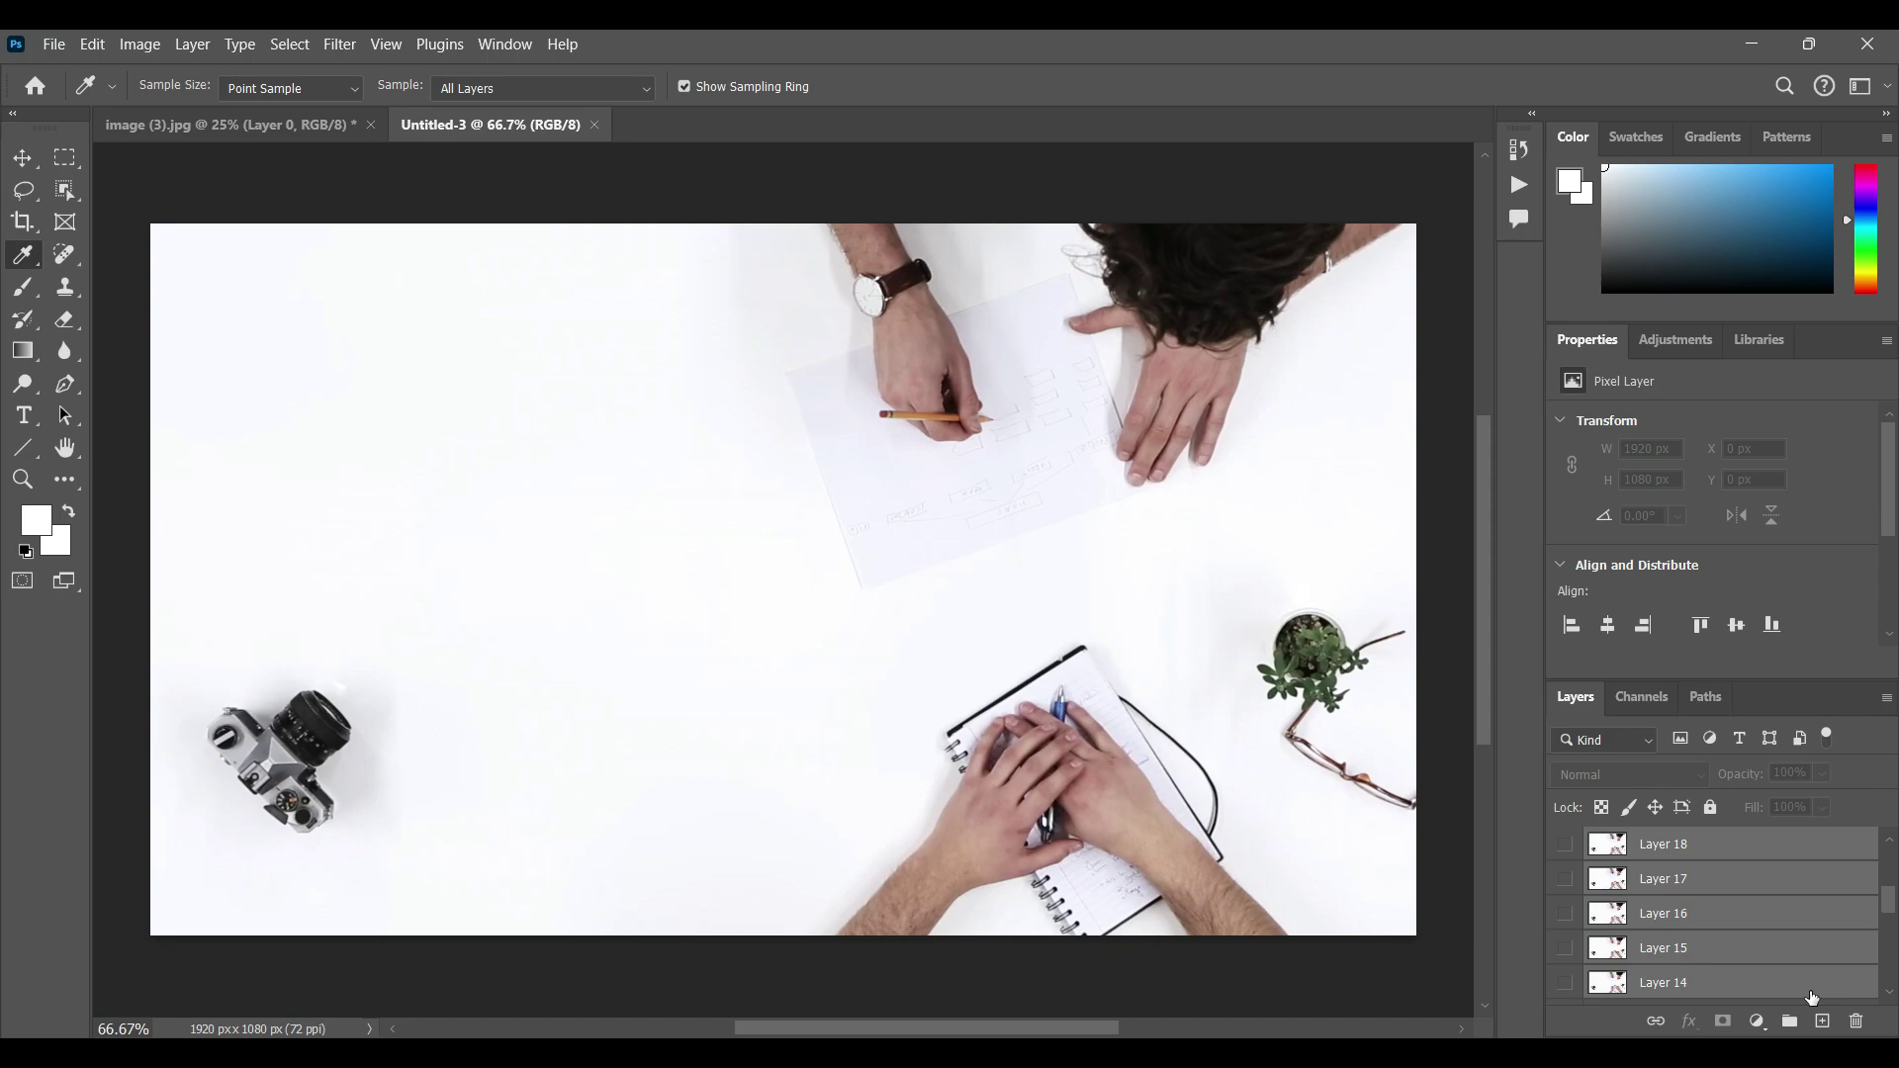
{"action": "key", "text": "Delete"}
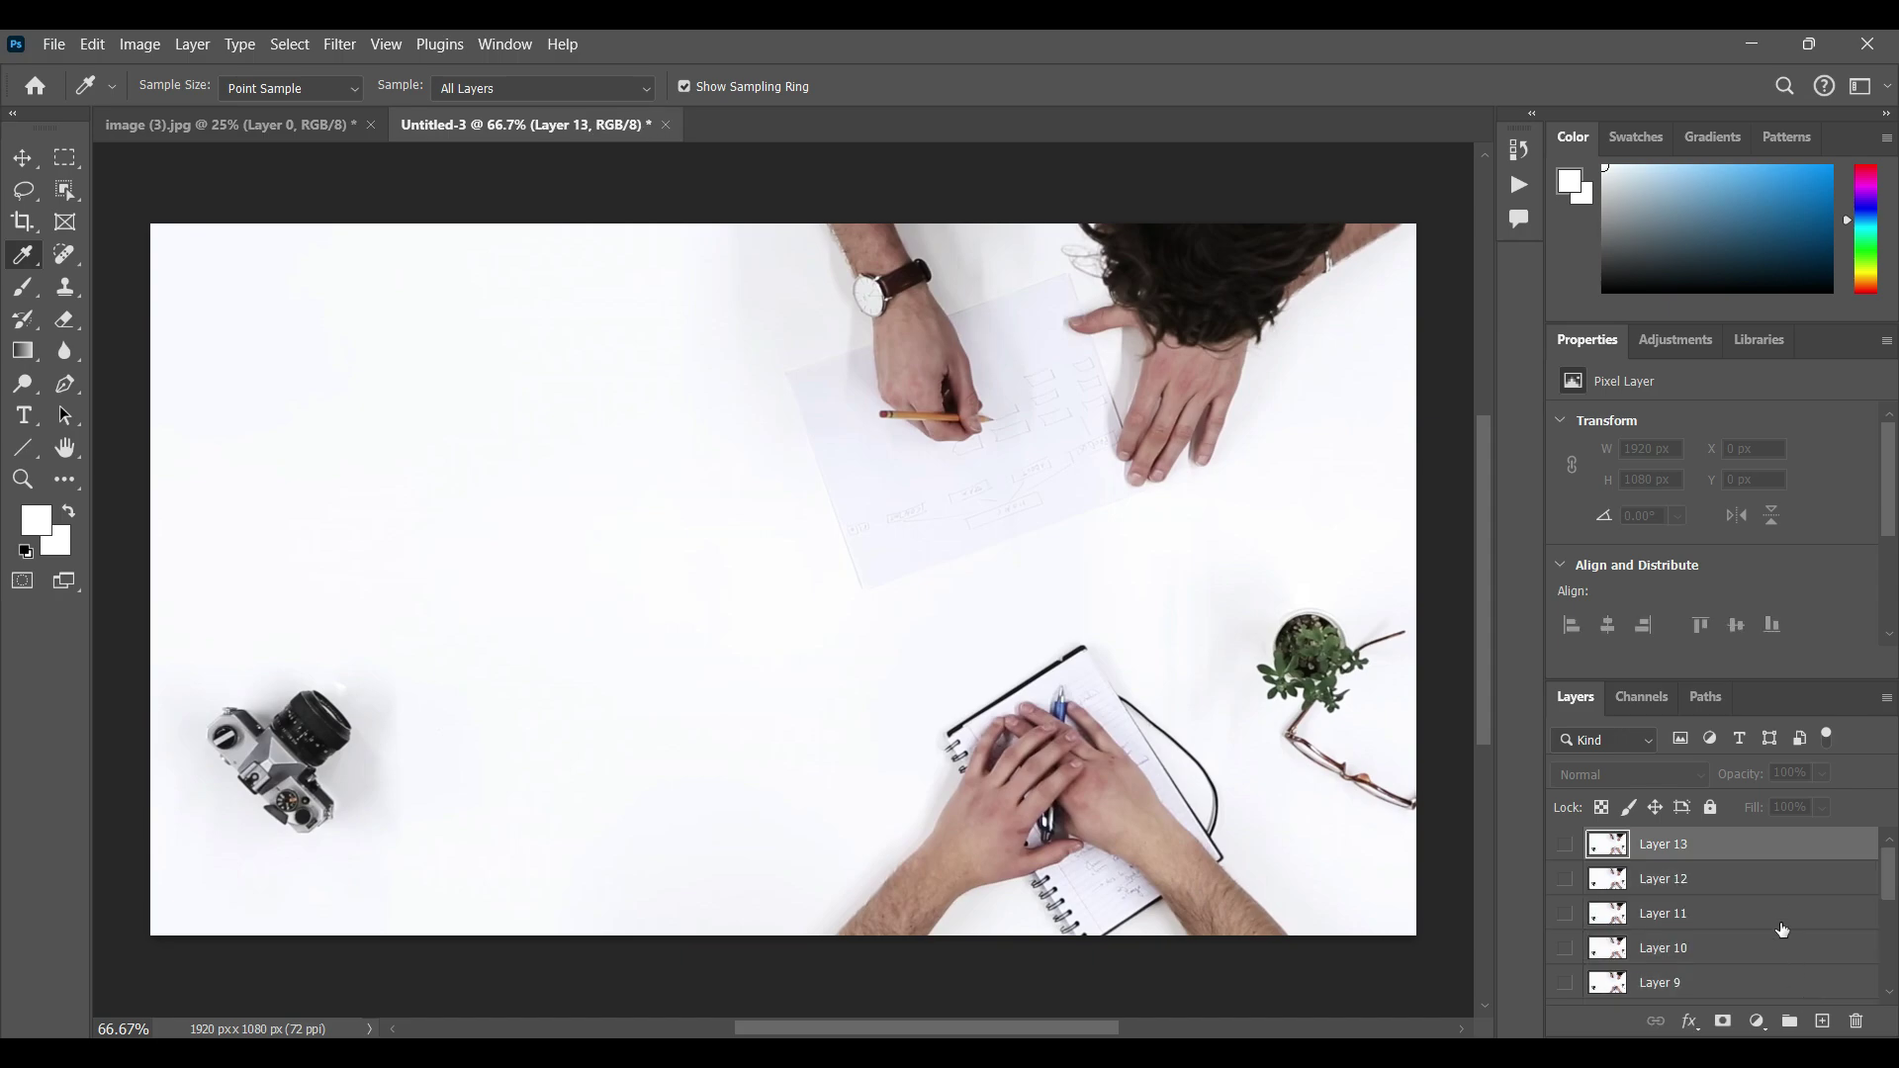
Step: Select Layers 13 through 9 and delete them
{"action": "scroll", "coordinate": [1756, 984], "scroll_direction": "down", "scroll_amount": 3}
{"action": "scroll", "coordinate": [1749, 977], "scroll_direction": "up", "scroll_amount": 3}
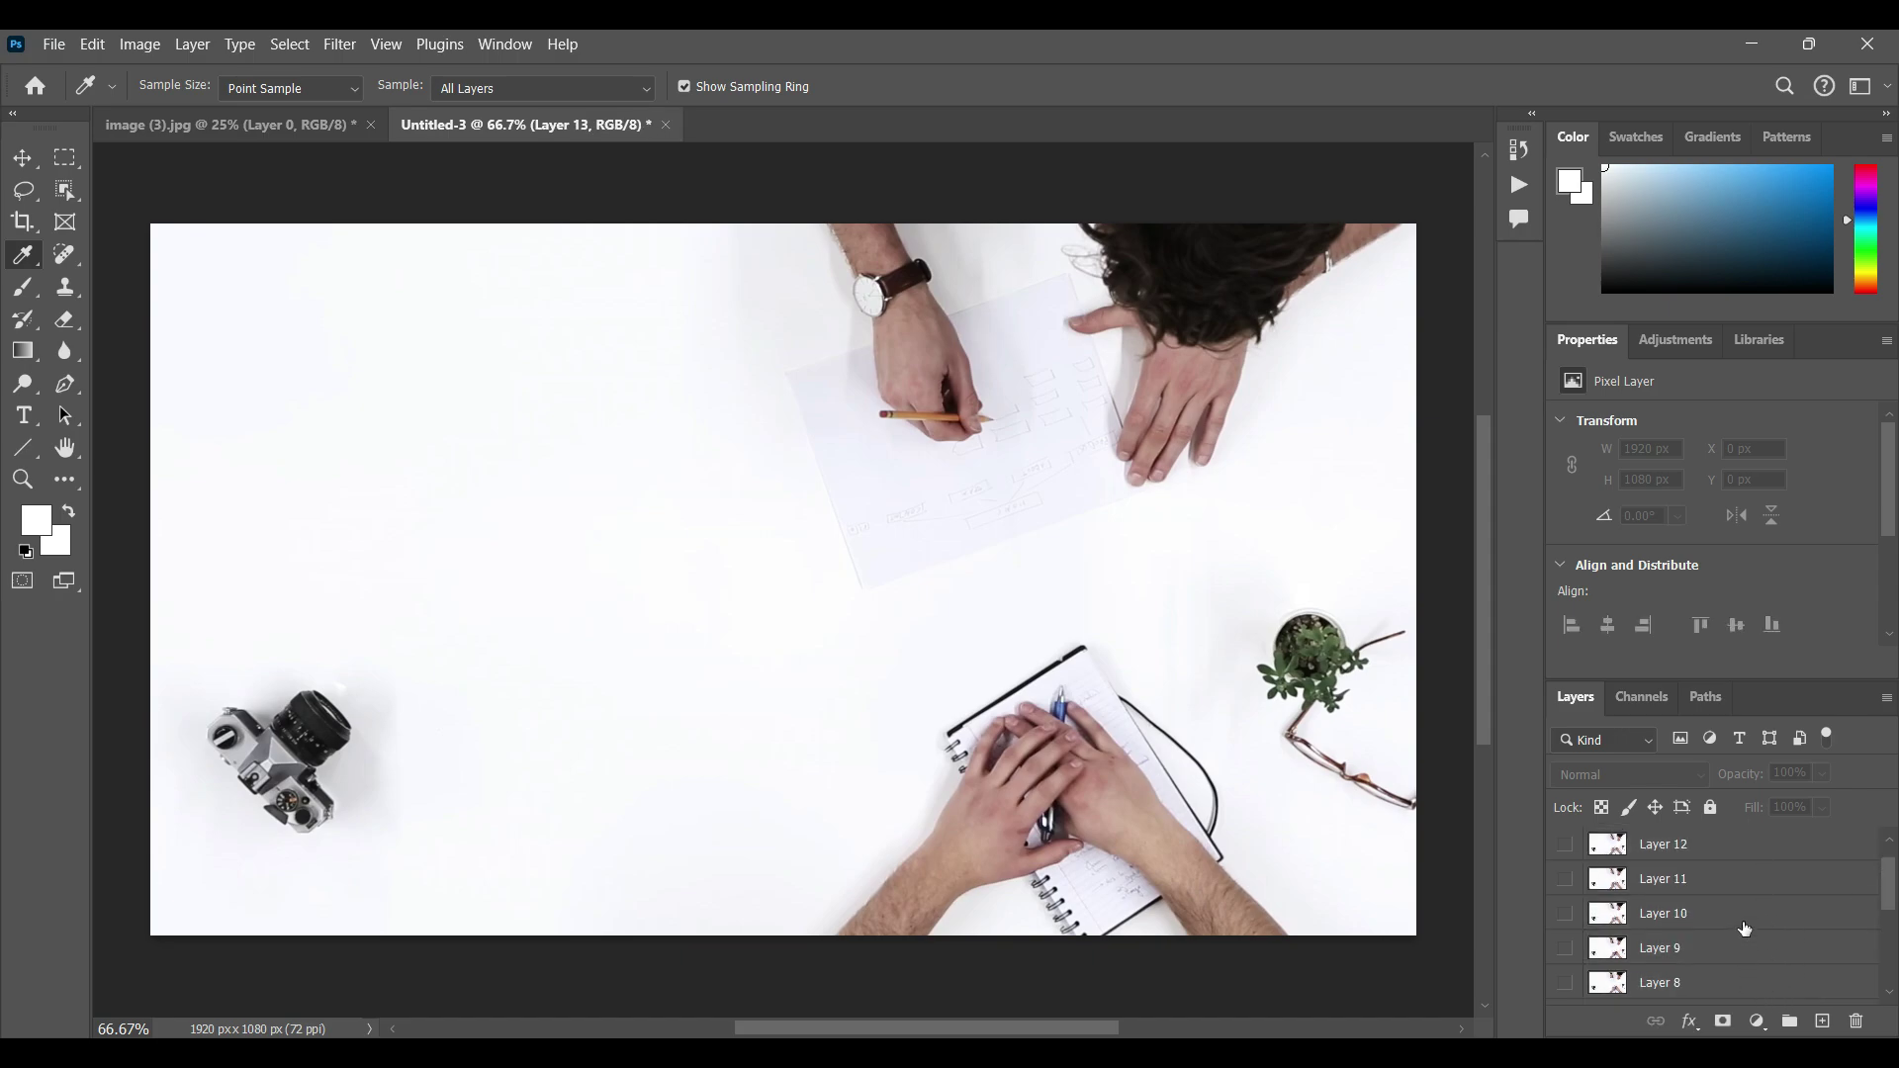
{"action": "left_click", "coordinate": [1742, 876], "text": "shift"}
{"action": "left_click", "coordinate": [1766, 916], "text": "shift"}
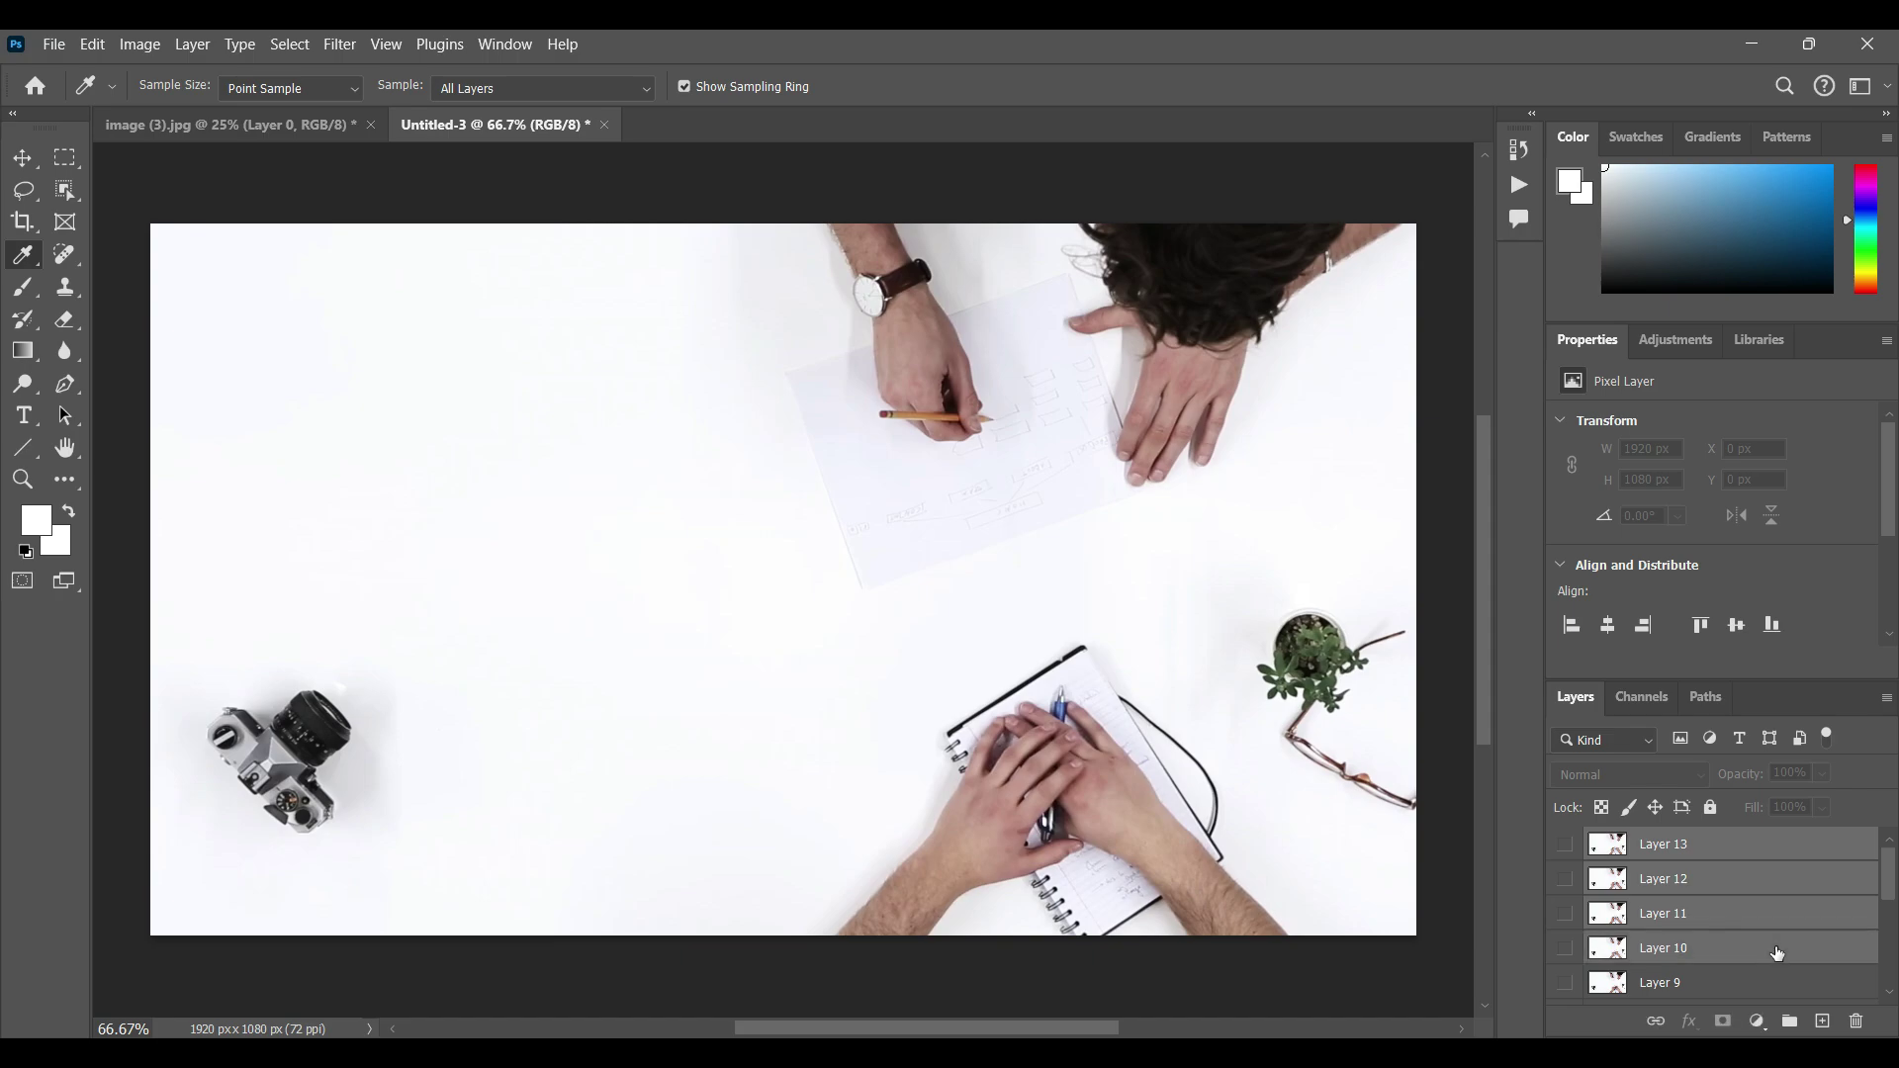
{"action": "left_click", "coordinate": [1777, 986], "text": "shift"}
{"action": "key", "text": "Delete"}
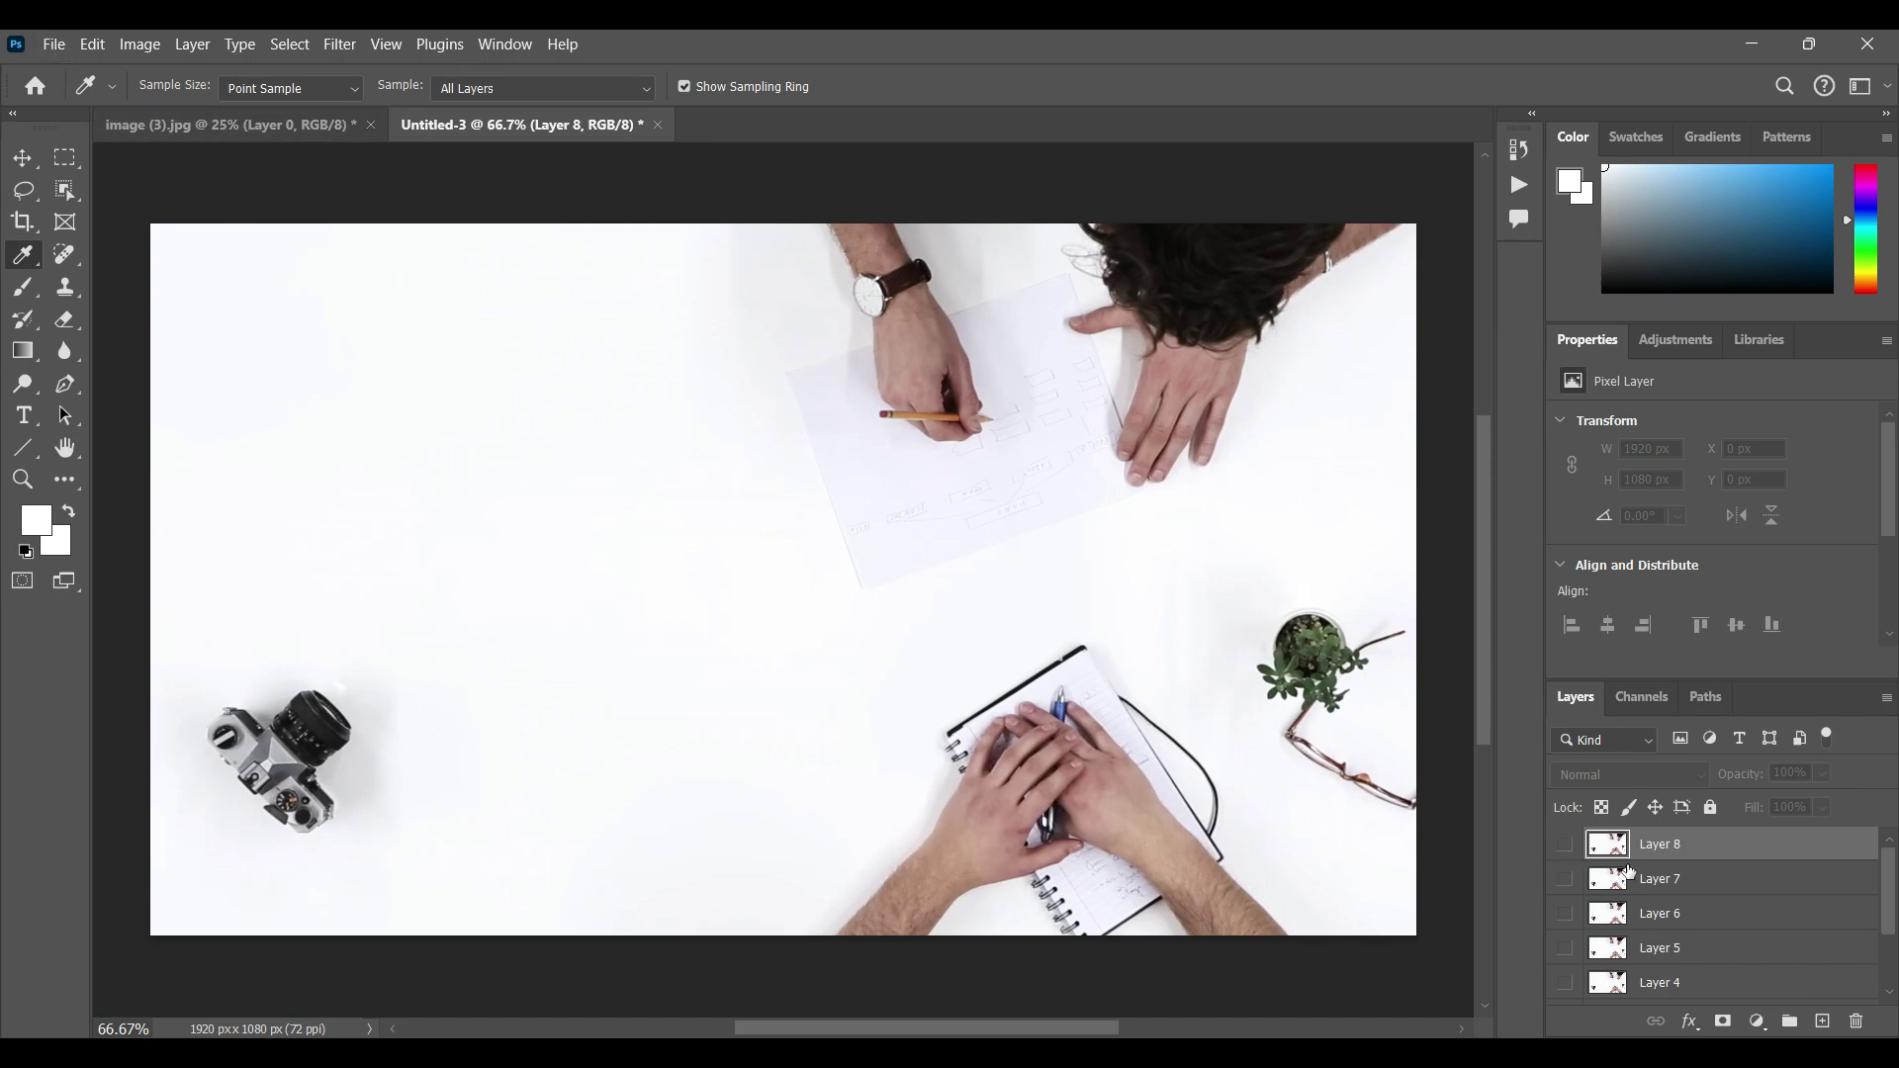
Step: Inspect the remaining eight layers, toggling Layers 6–8 visibility, then open File > Export
{"action": "left_click", "coordinate": [1740, 882]}
{"action": "left_click", "coordinate": [1761, 918]}
{"action": "left_click", "coordinate": [1774, 956]}
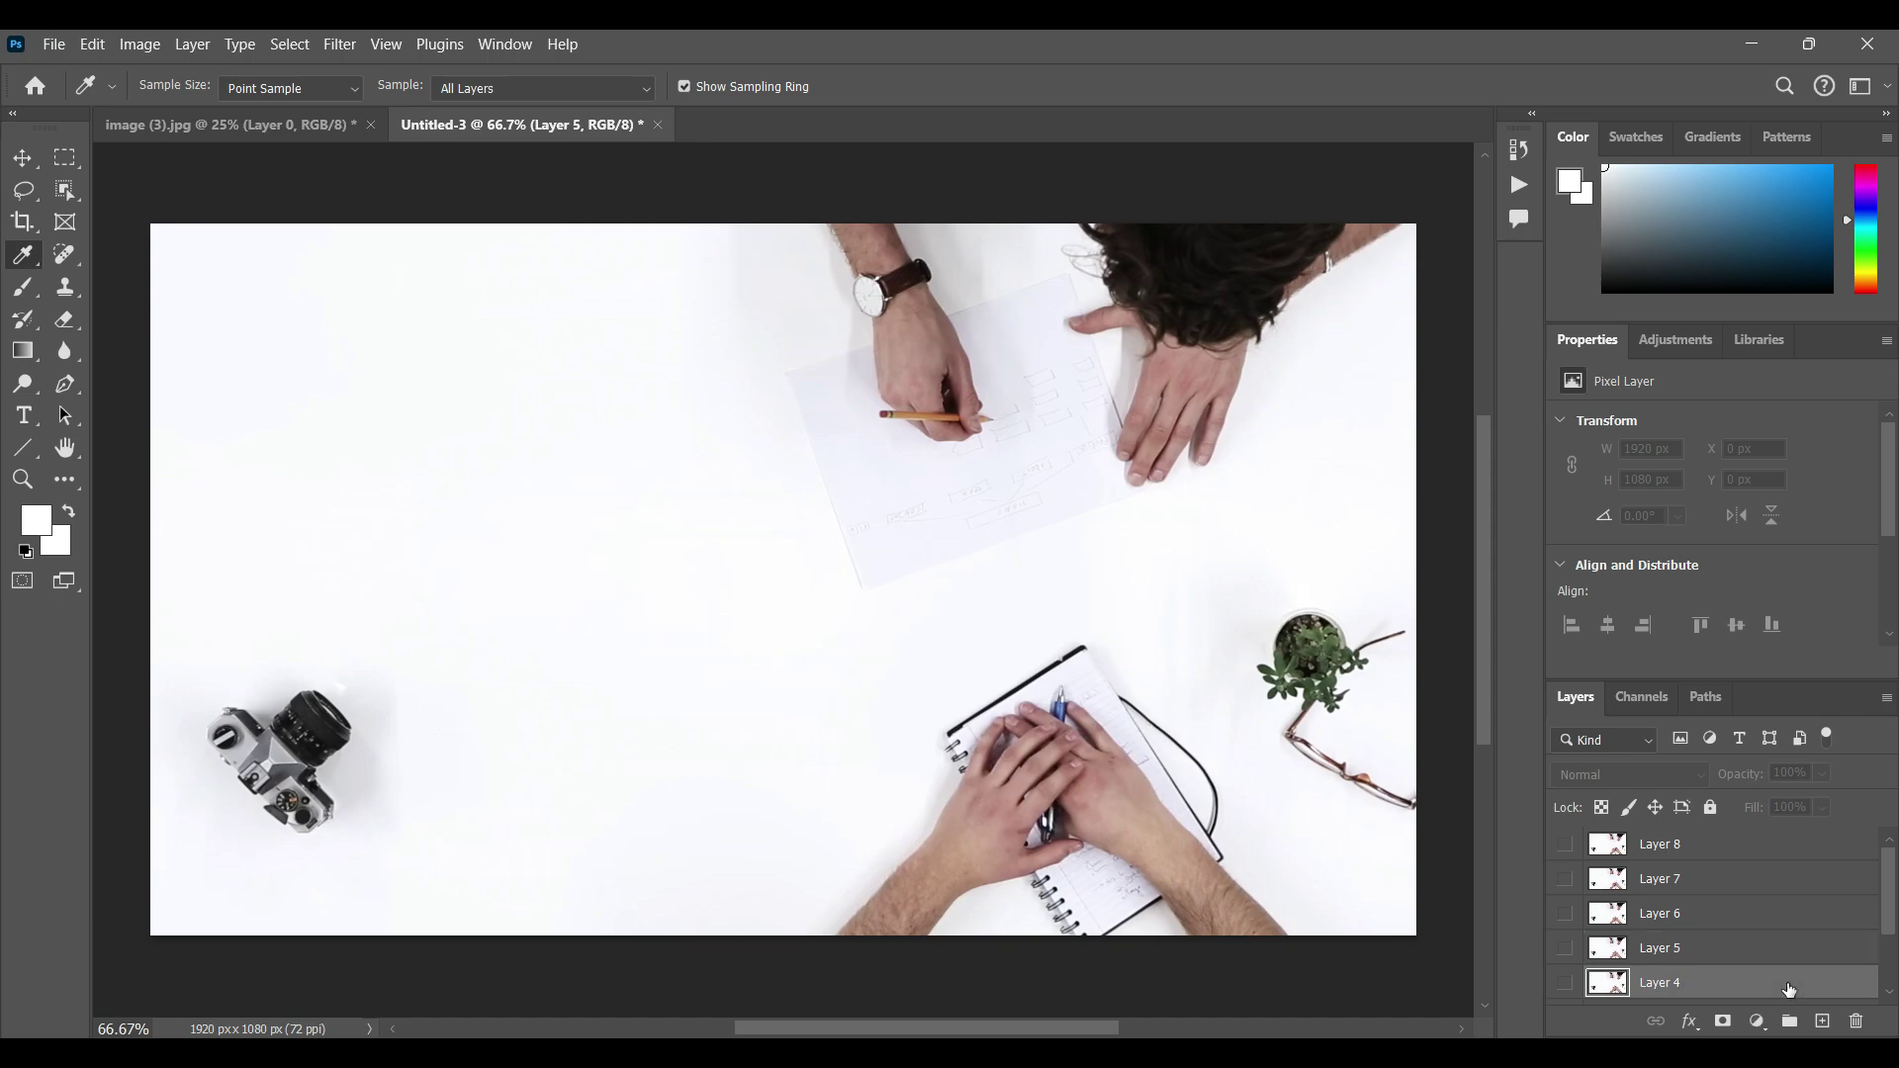
{"action": "left_click", "coordinate": [1563, 913]}
{"action": "left_click", "coordinate": [1563, 878]}
{"action": "left_click", "coordinate": [1564, 844]}
{"action": "left_click", "coordinate": [53, 50]}
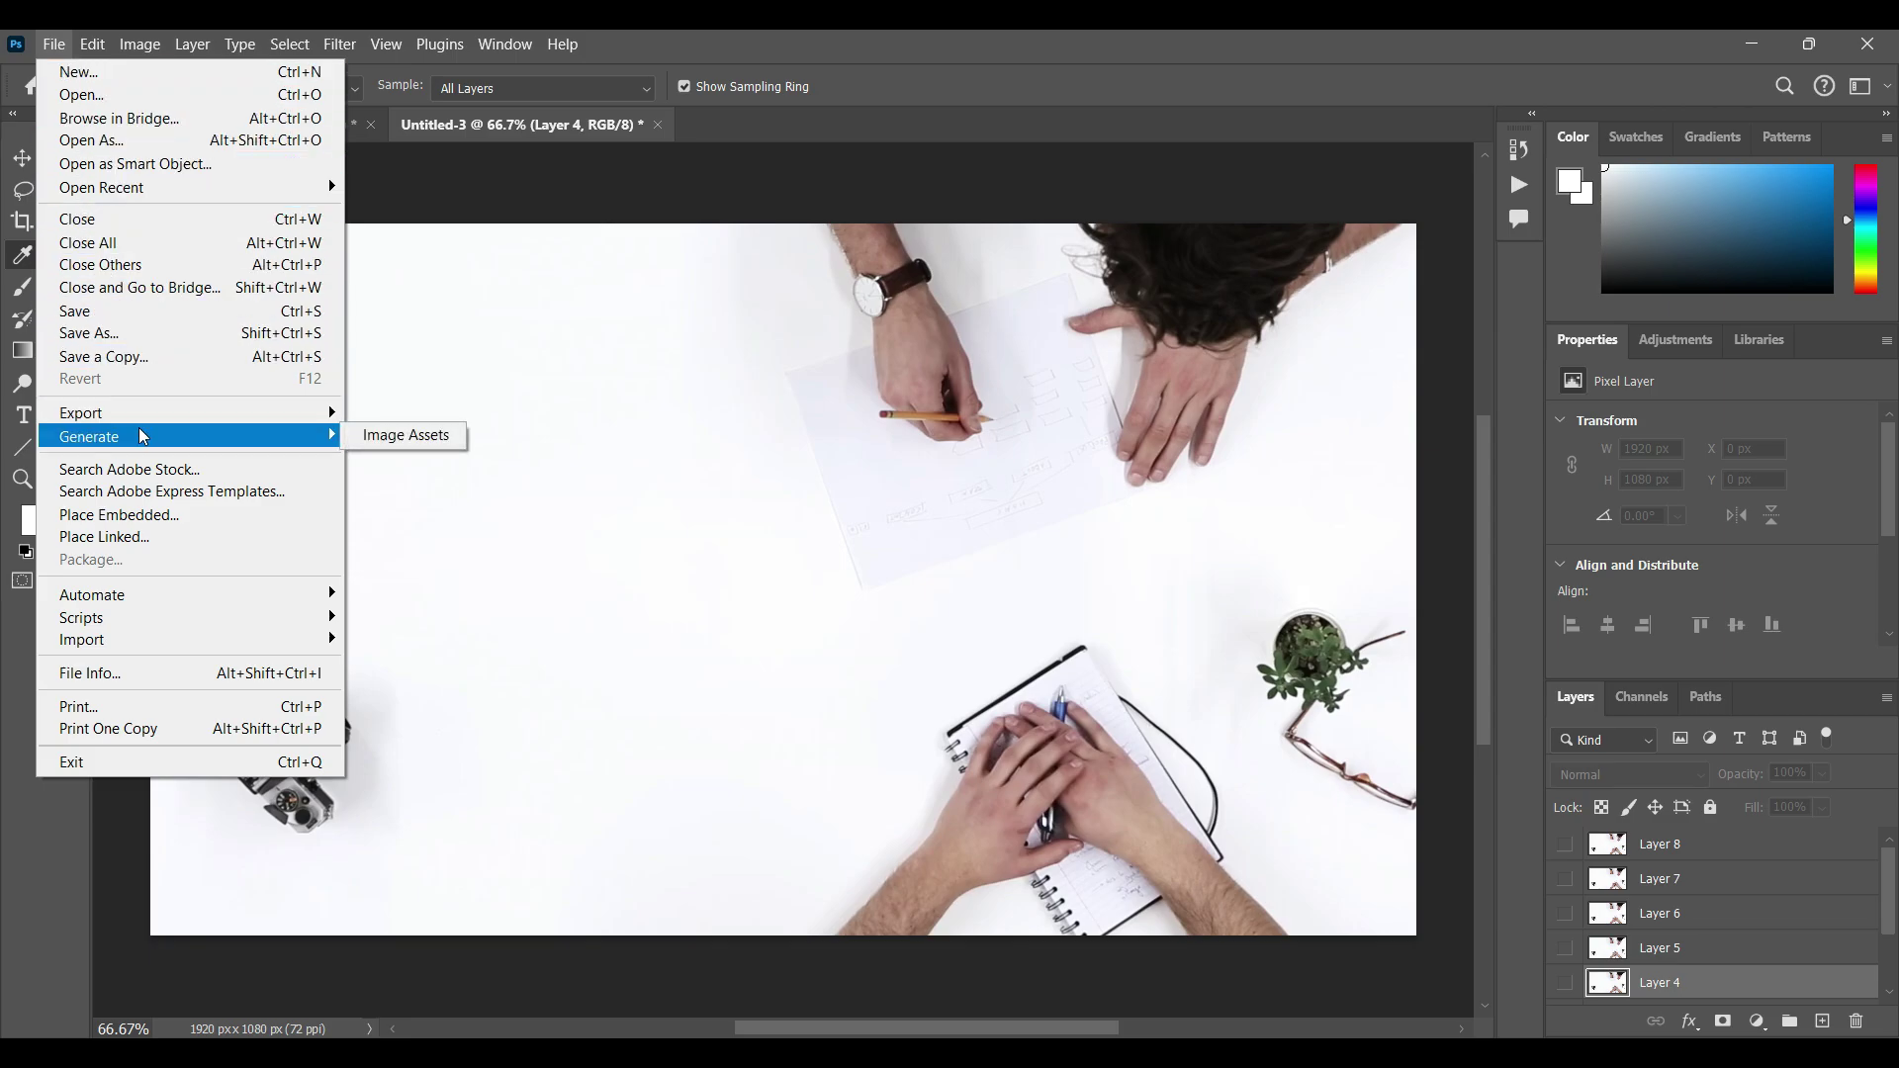
{"action": "mouse_move", "coordinate": [190, 413]}
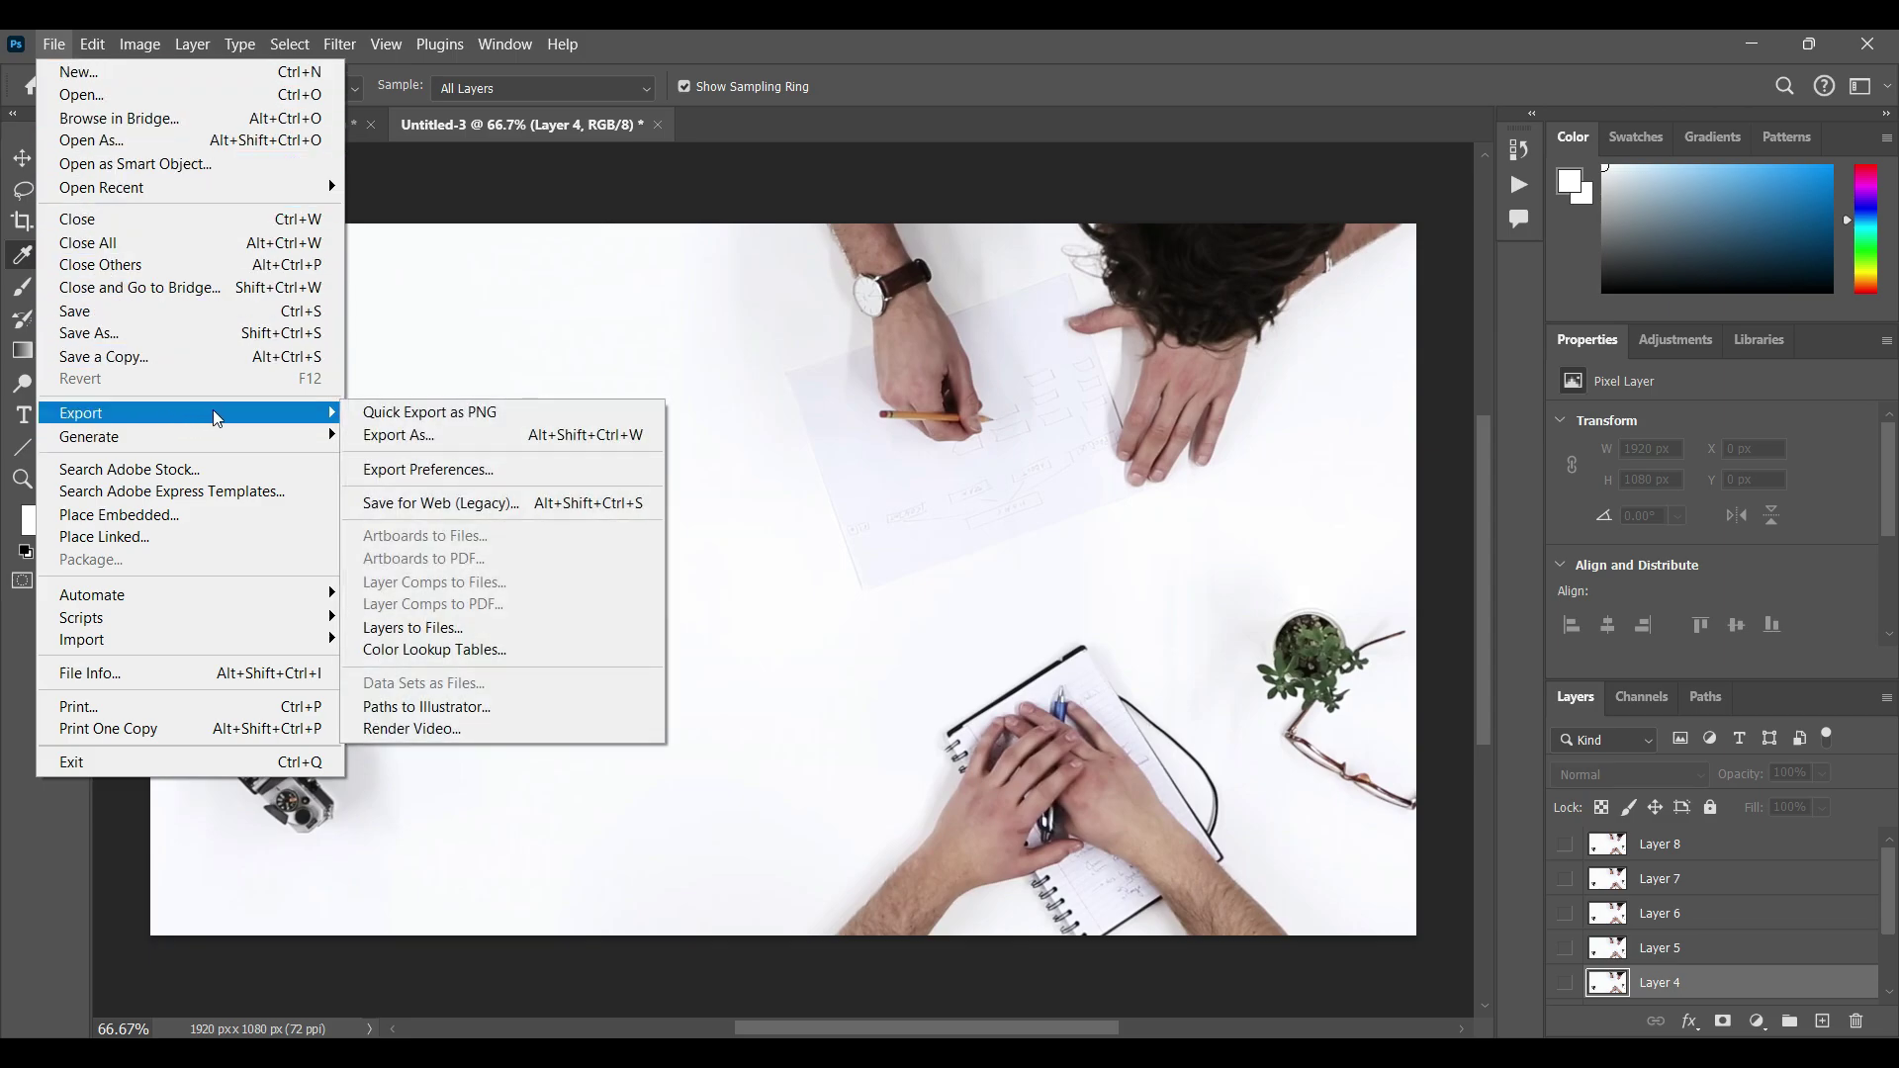
Step: Save for Web (Legacy) as a 256-color, Forever-looping GIF named Untitled-3.gif in Photoshop Tutorials
{"action": "left_click", "coordinate": [447, 504]}
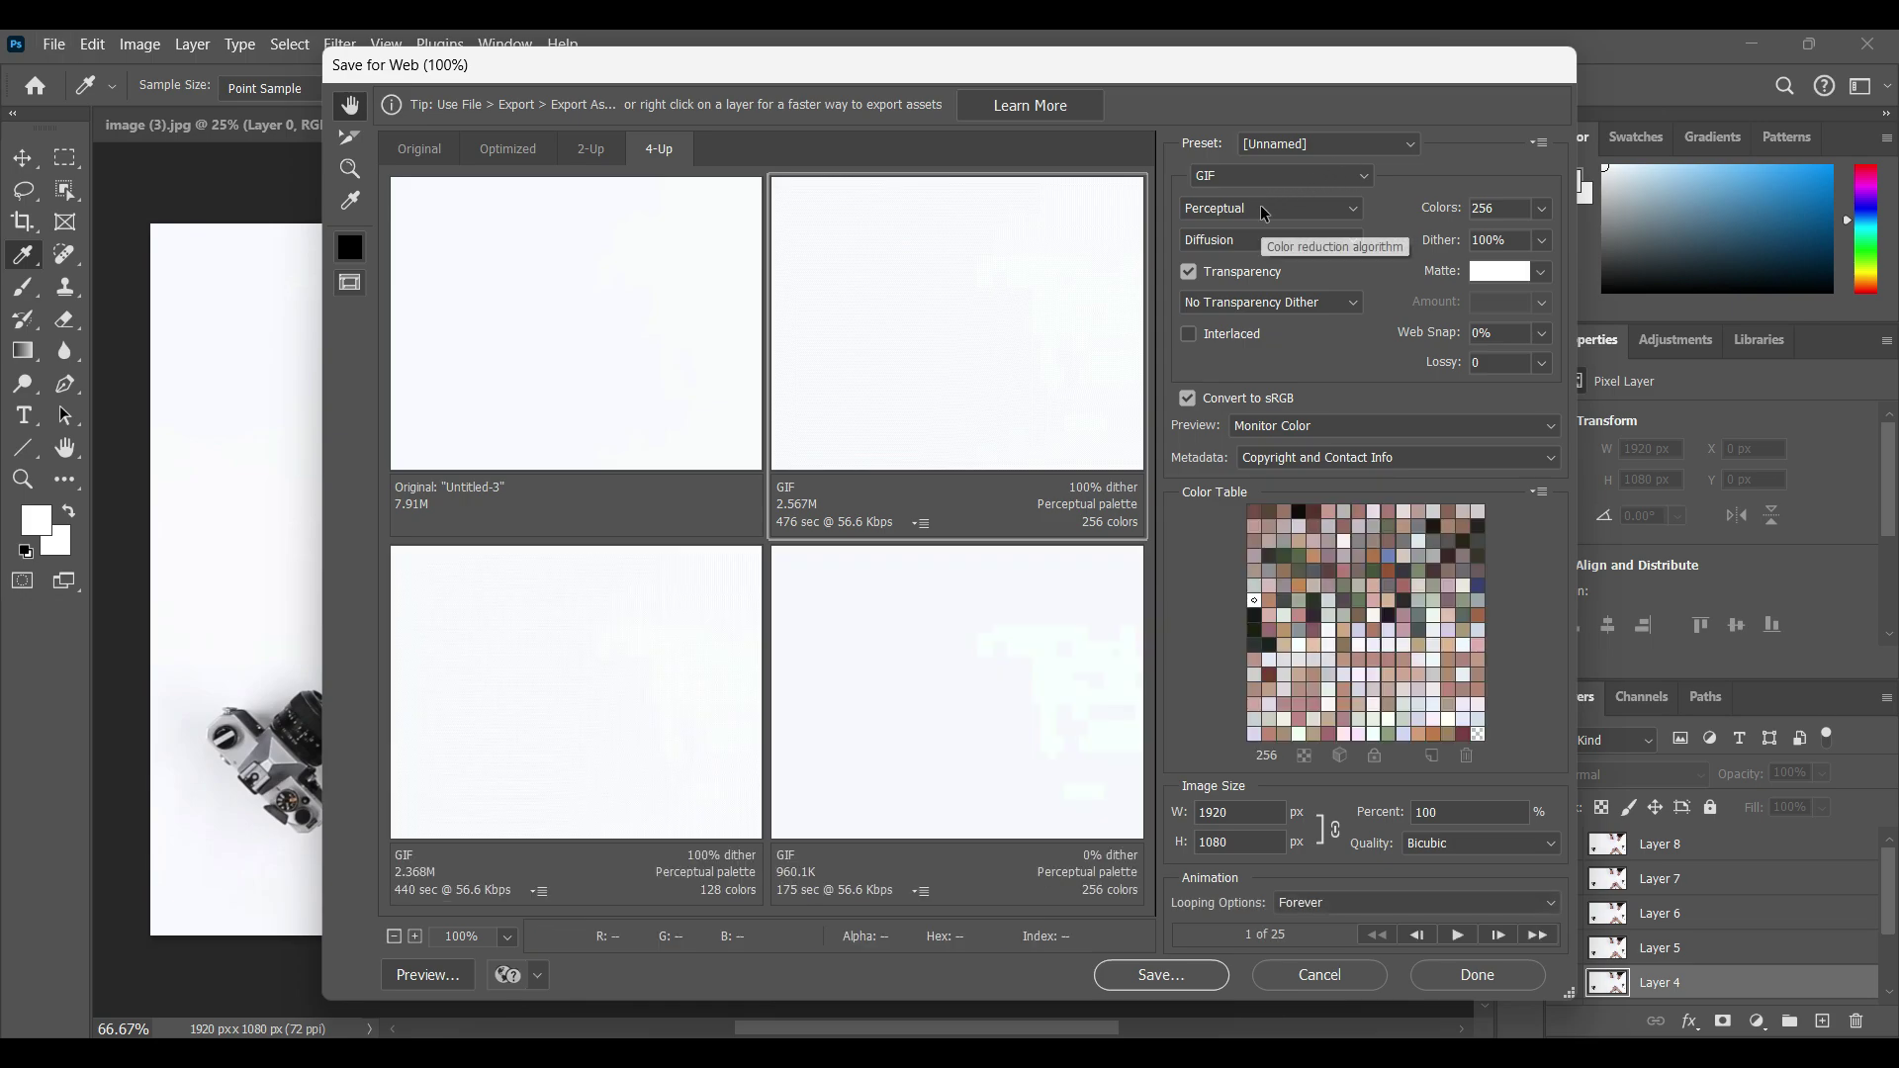
{"action": "left_click", "coordinate": [1366, 177]}
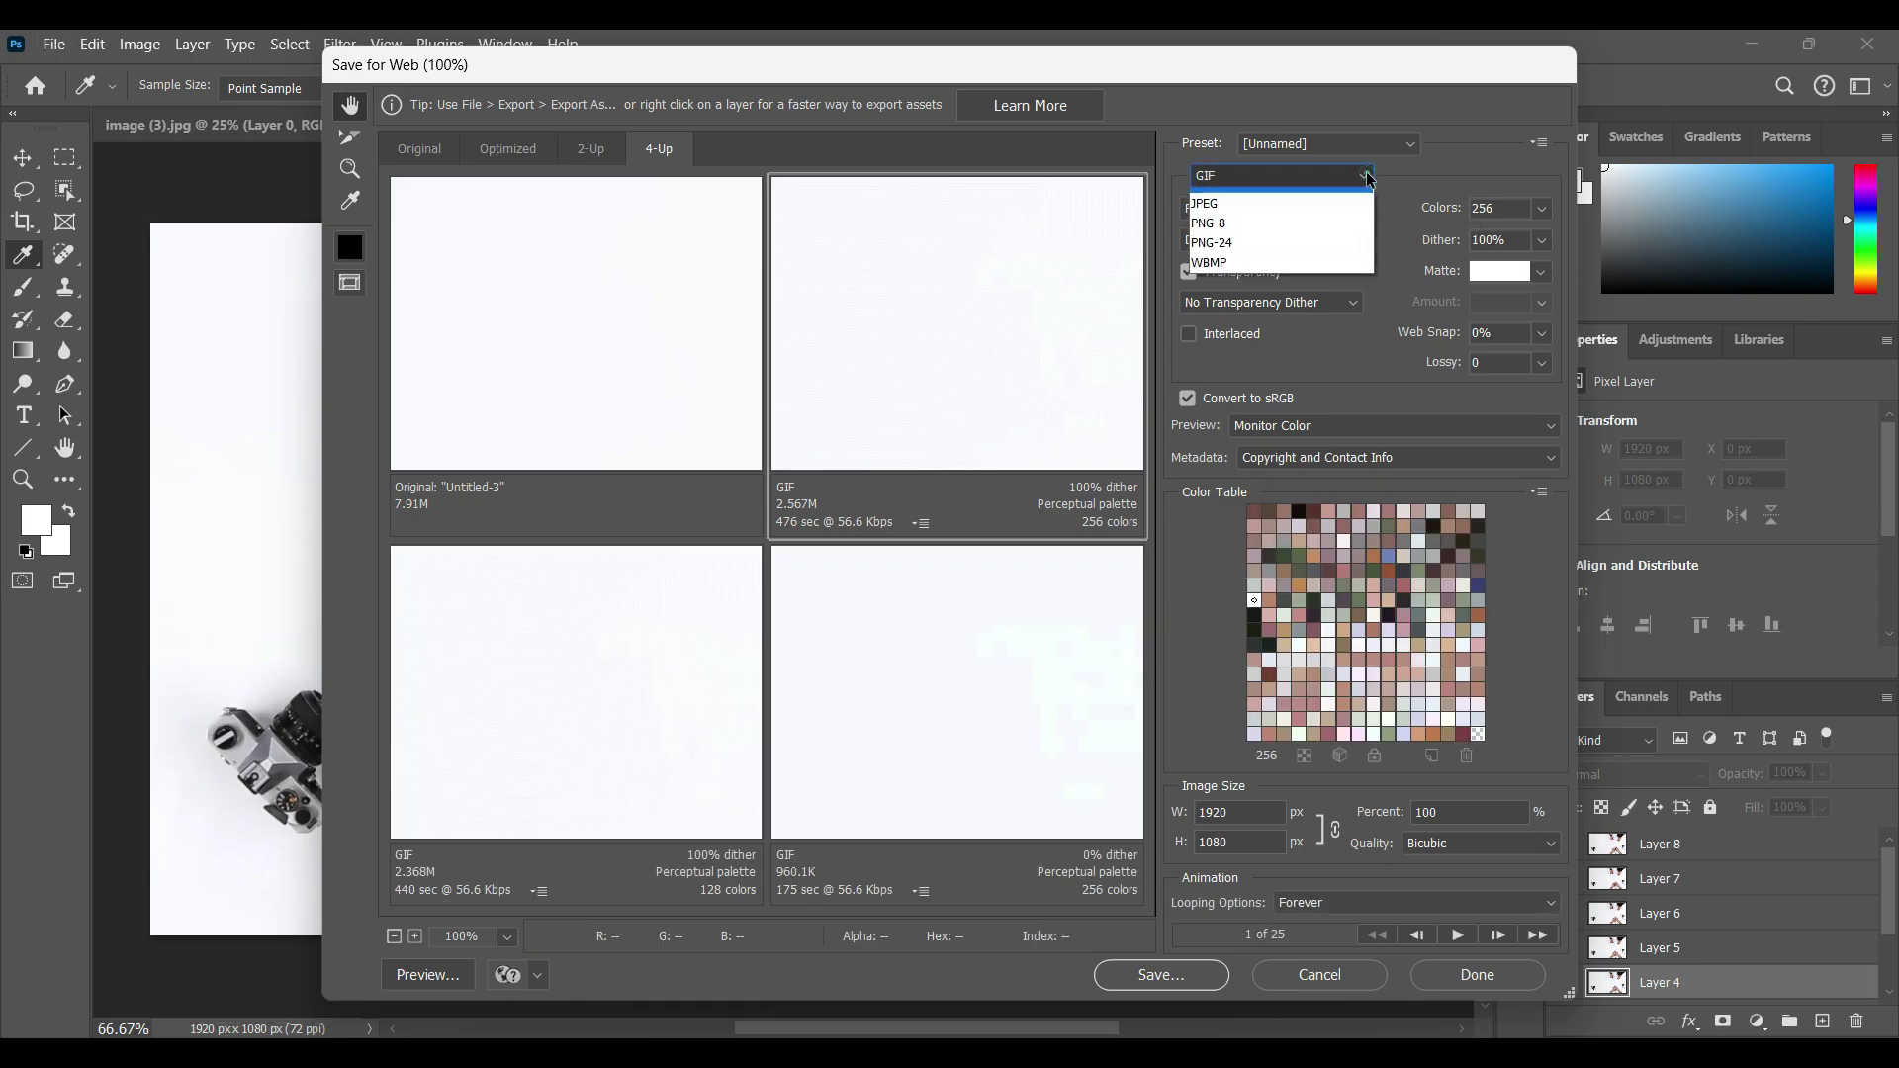
{"action": "left_click", "coordinate": [1210, 197]}
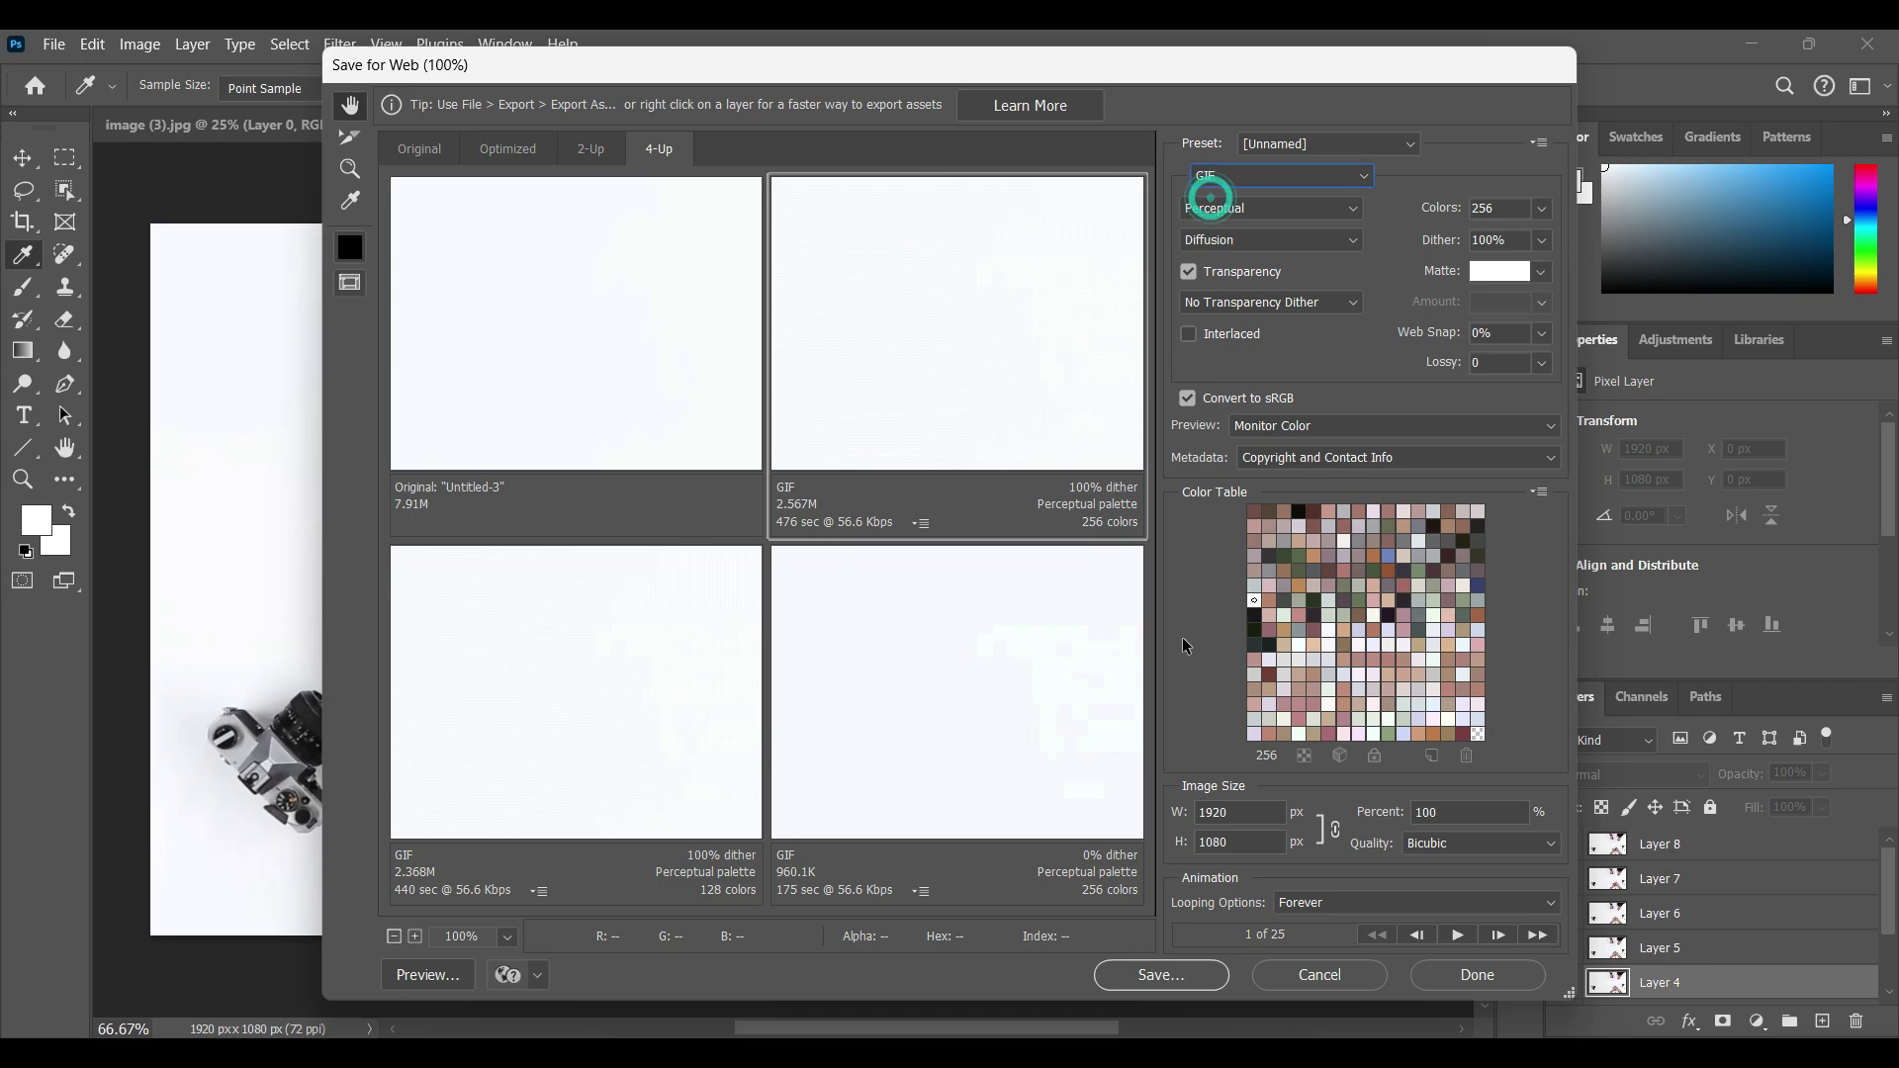
{"action": "left_click", "coordinate": [1190, 973]}
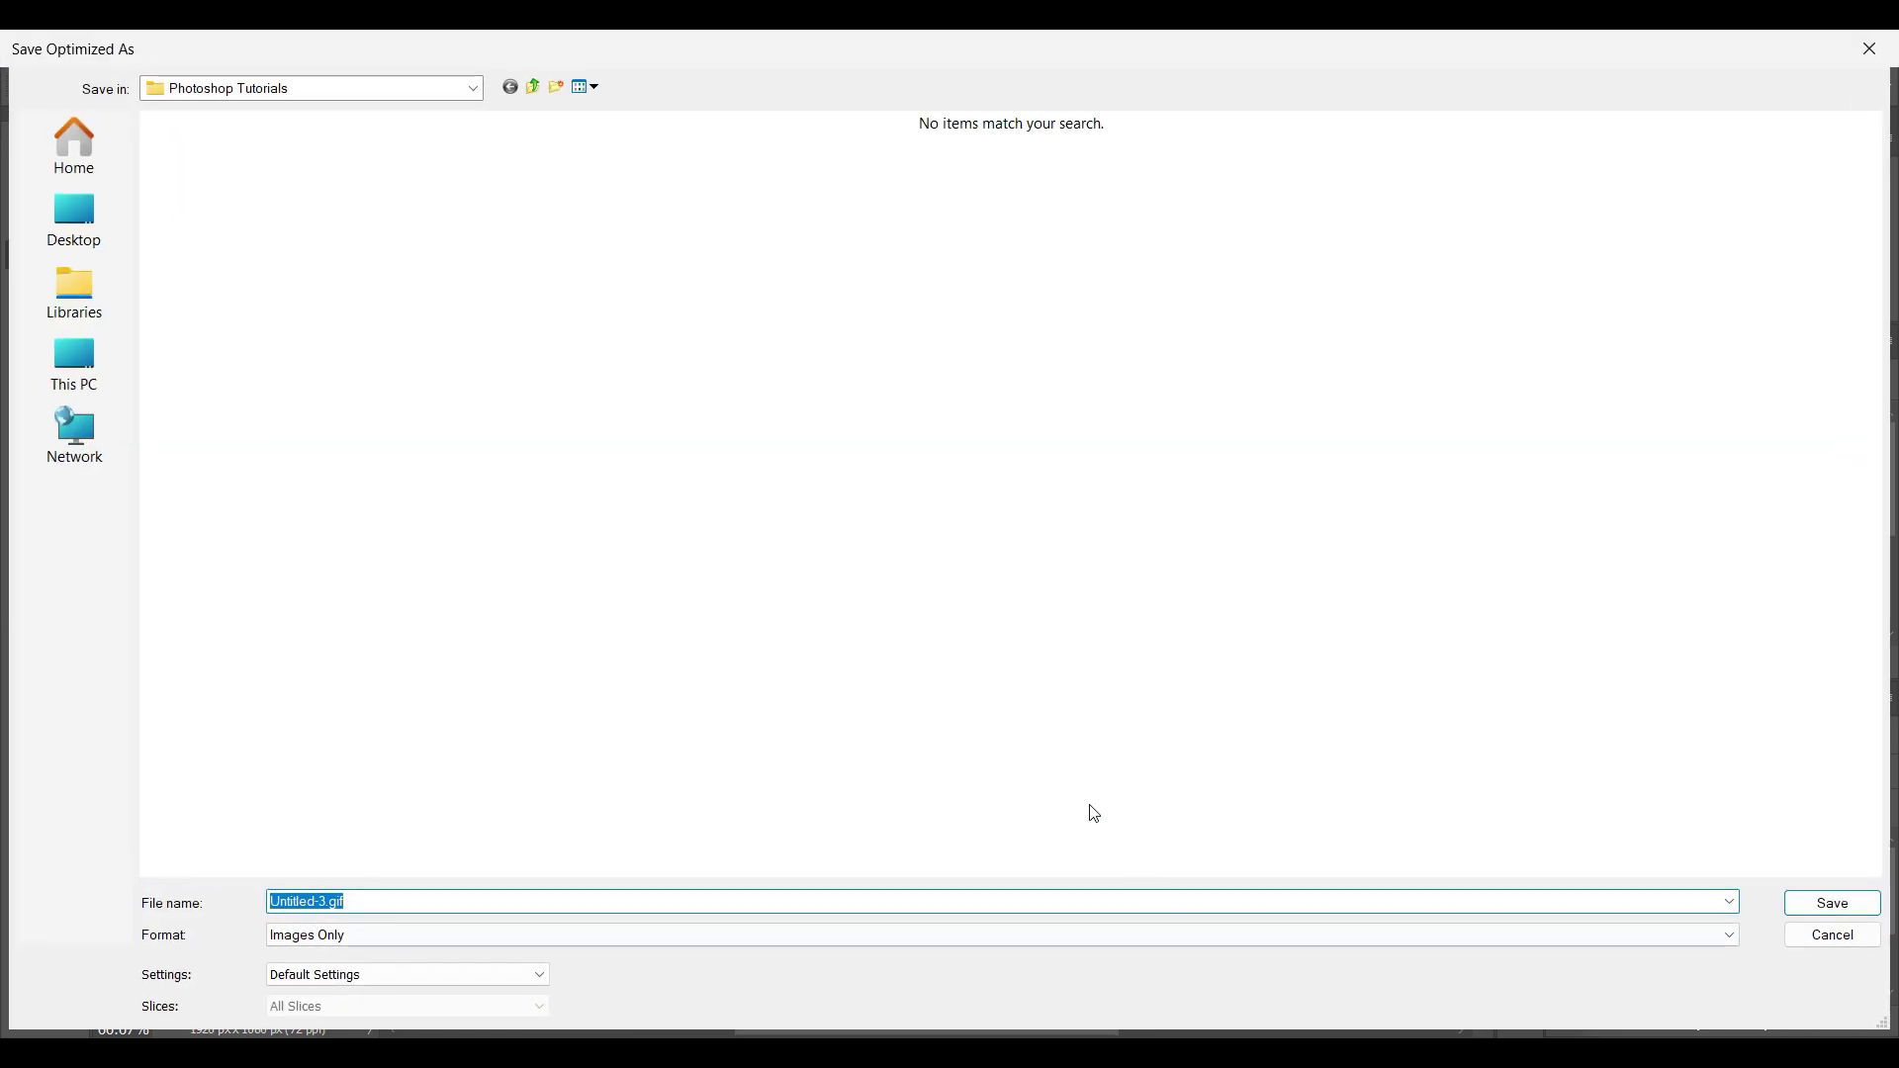
{"action": "left_click", "coordinate": [432, 902]}
{"action": "key", "text": "Left"}
{"action": "key", "text": "Left"}
{"action": "key", "text": "Left"}
{"action": "left_click", "coordinate": [1858, 905]}
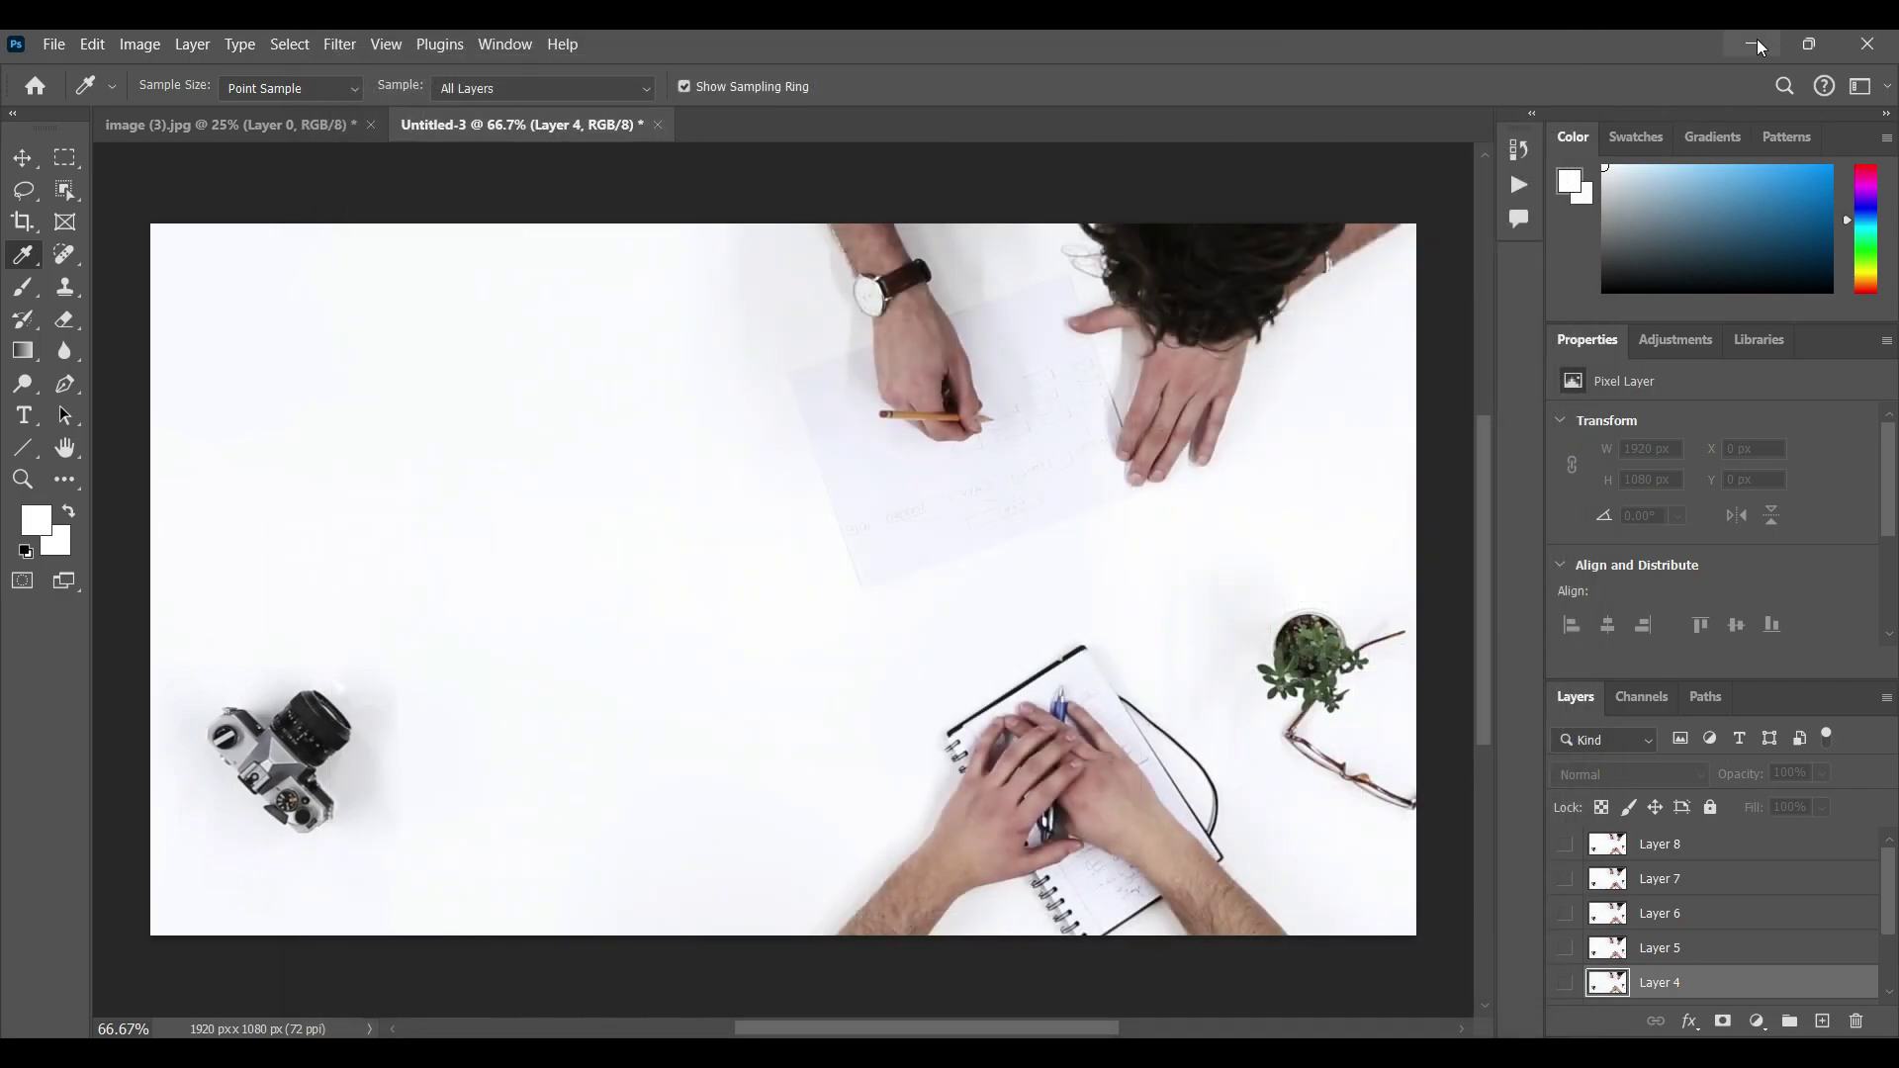
Step: Preview Untitled-3.gif from Photoshop Tutorials in Photos, then delete it and close Explorer
{"action": "left_click", "coordinate": [1756, 42]}
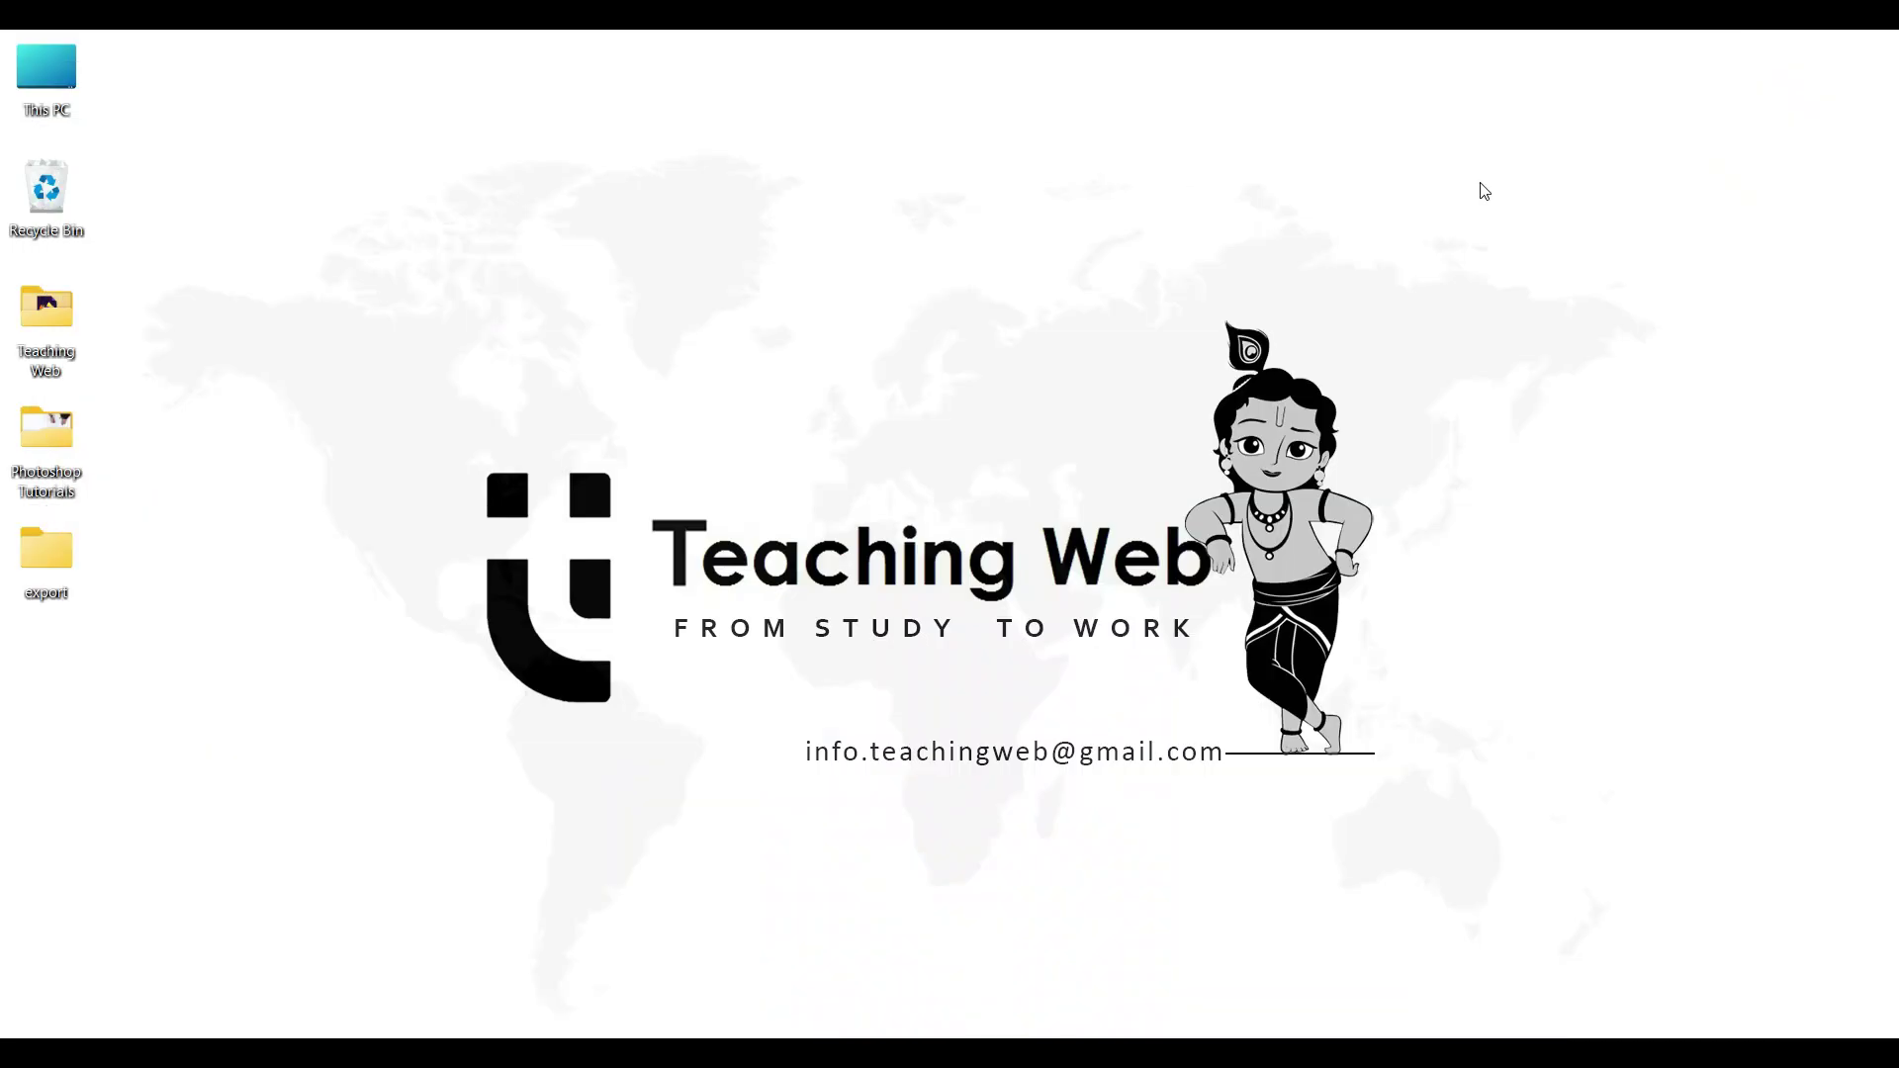
{"action": "double_click", "coordinate": [19, 452]}
{"action": "left_click", "coordinate": [527, 466]}
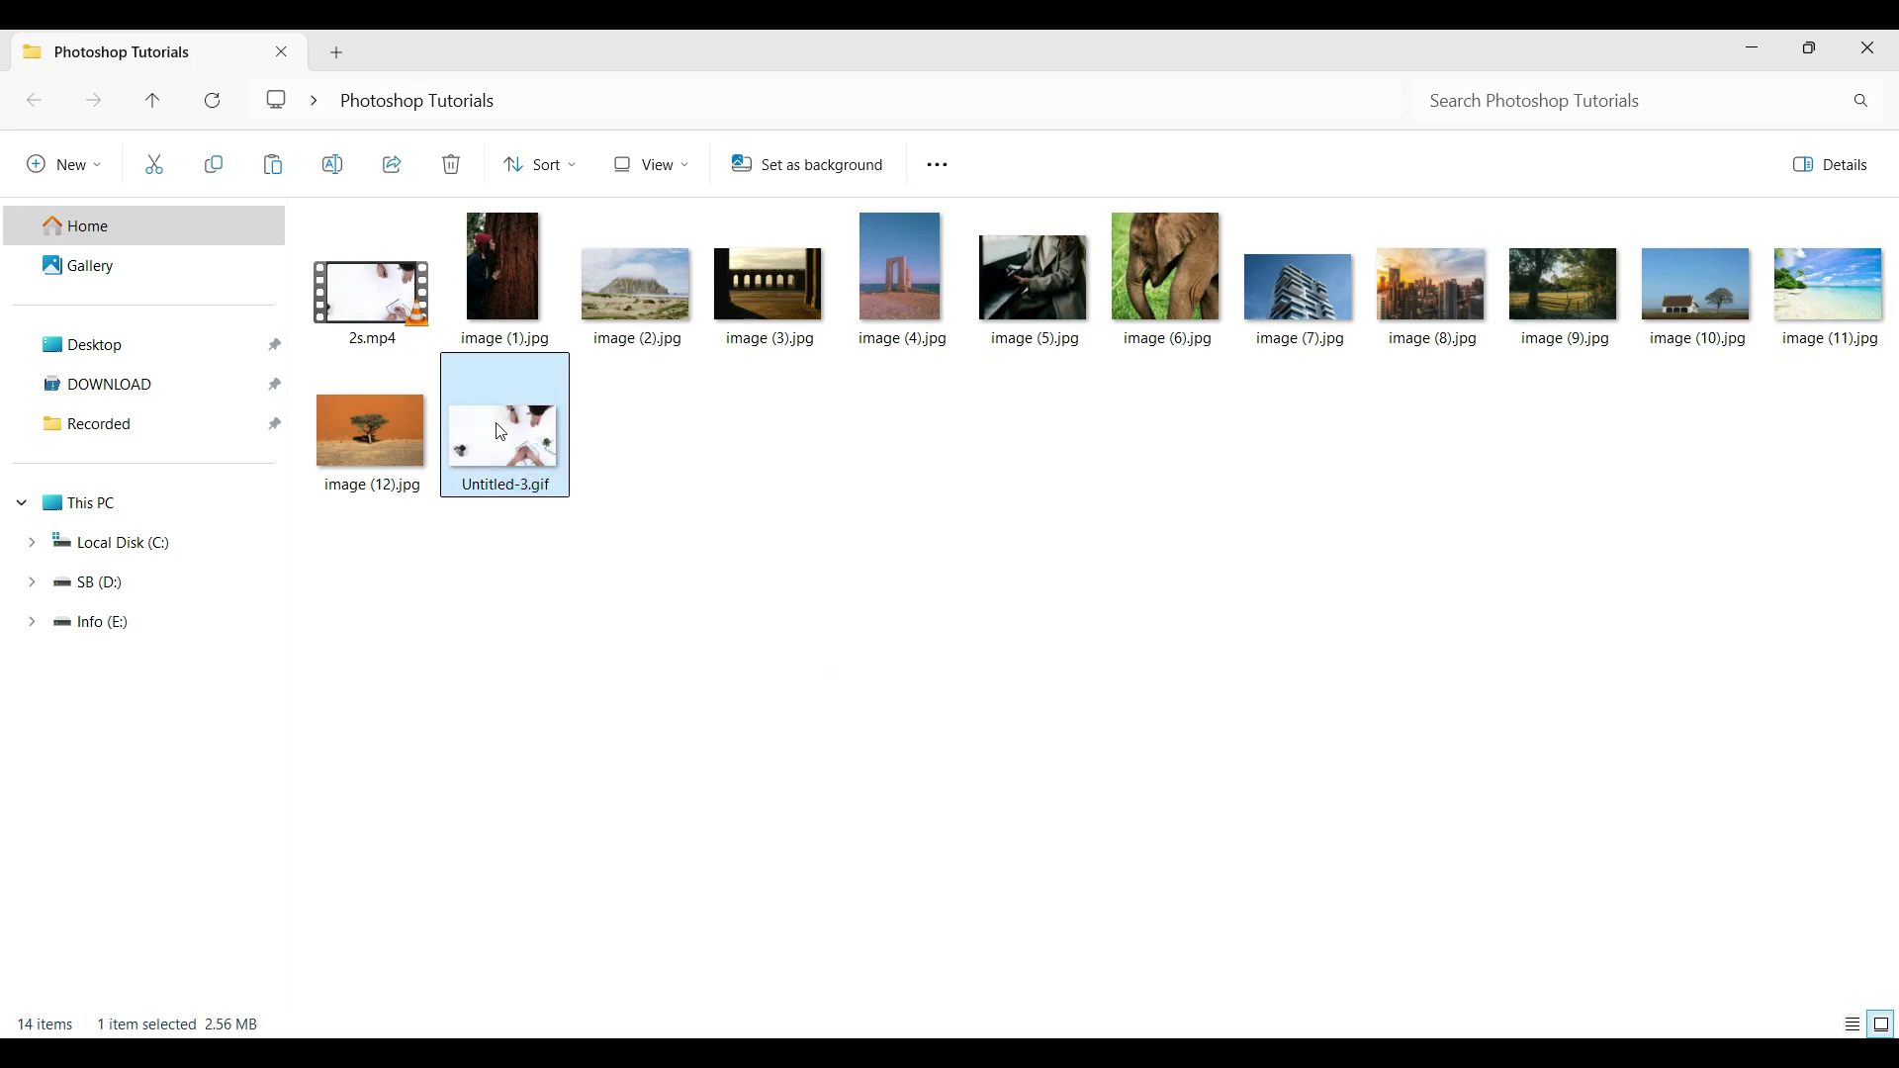
{"action": "right_click", "coordinate": [502, 432]}
{"action": "left_click", "coordinate": [605, 457]}
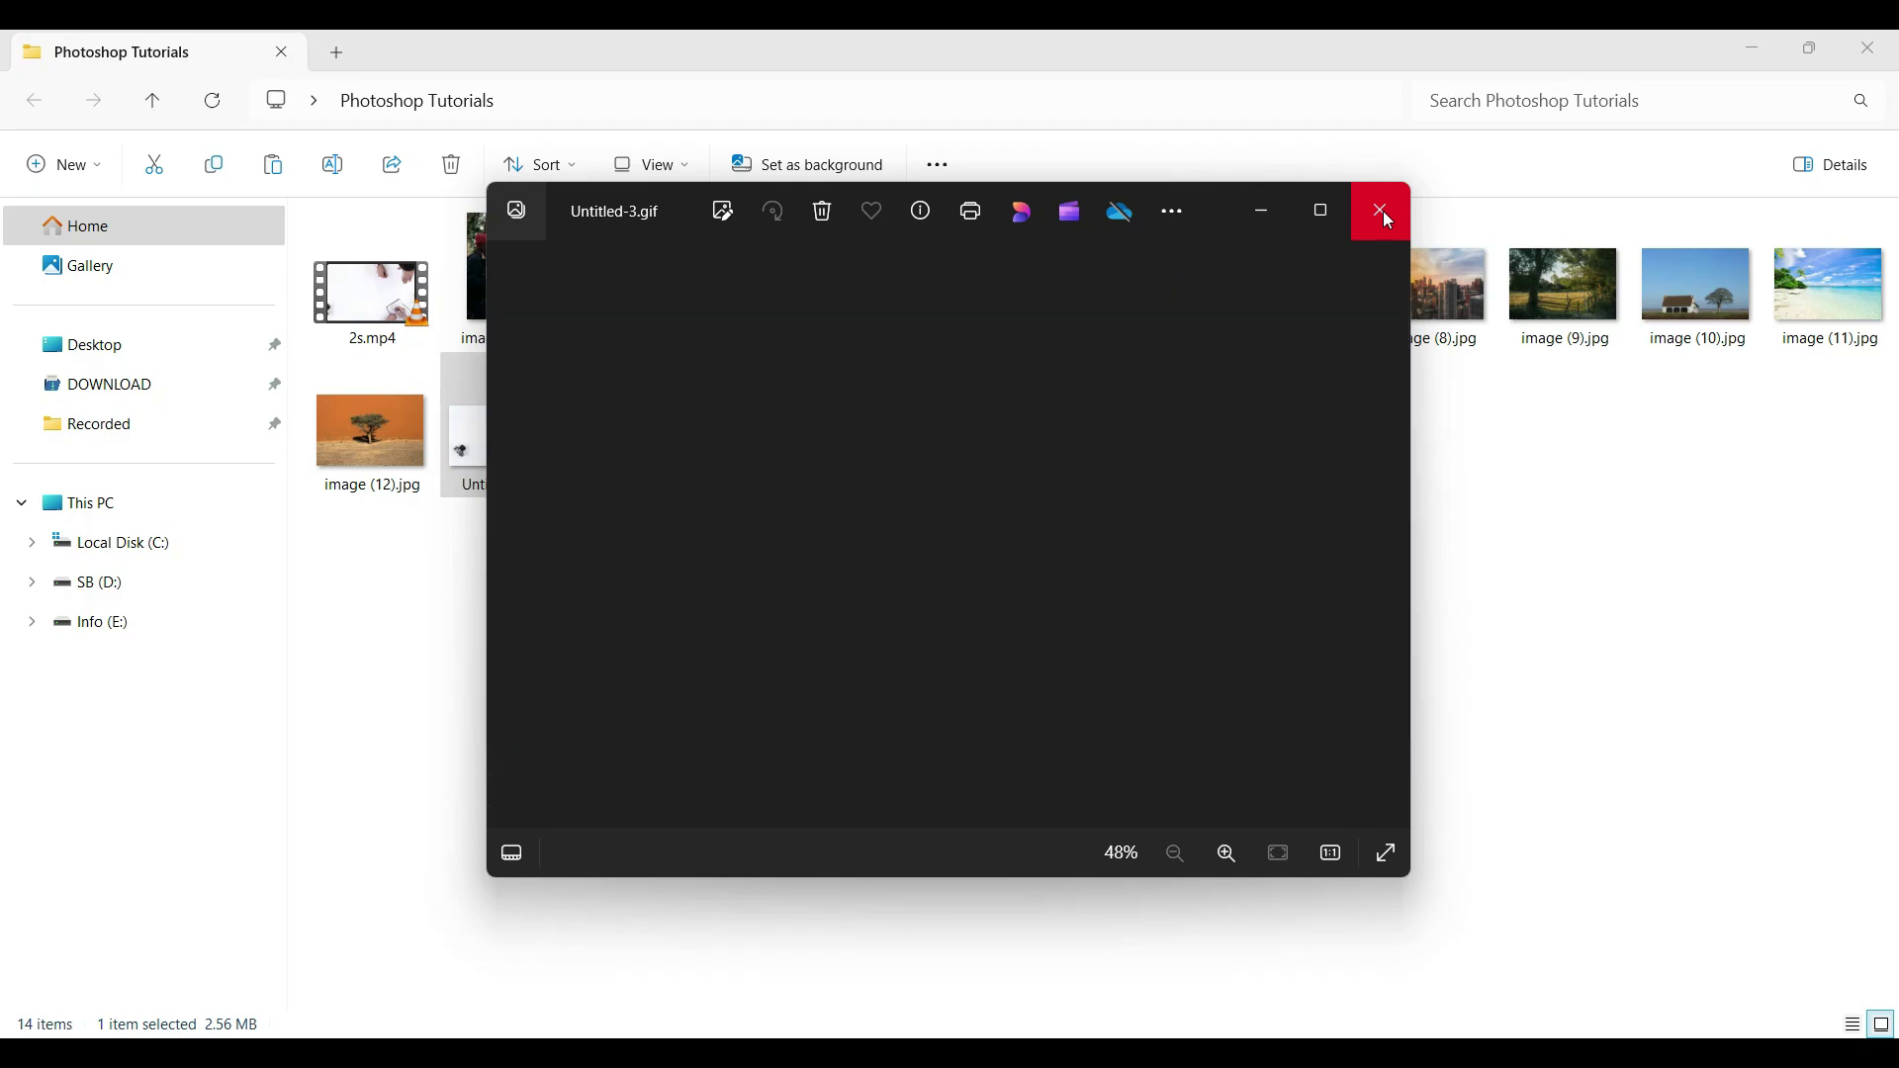
{"action": "left_click", "coordinate": [1384, 213]}
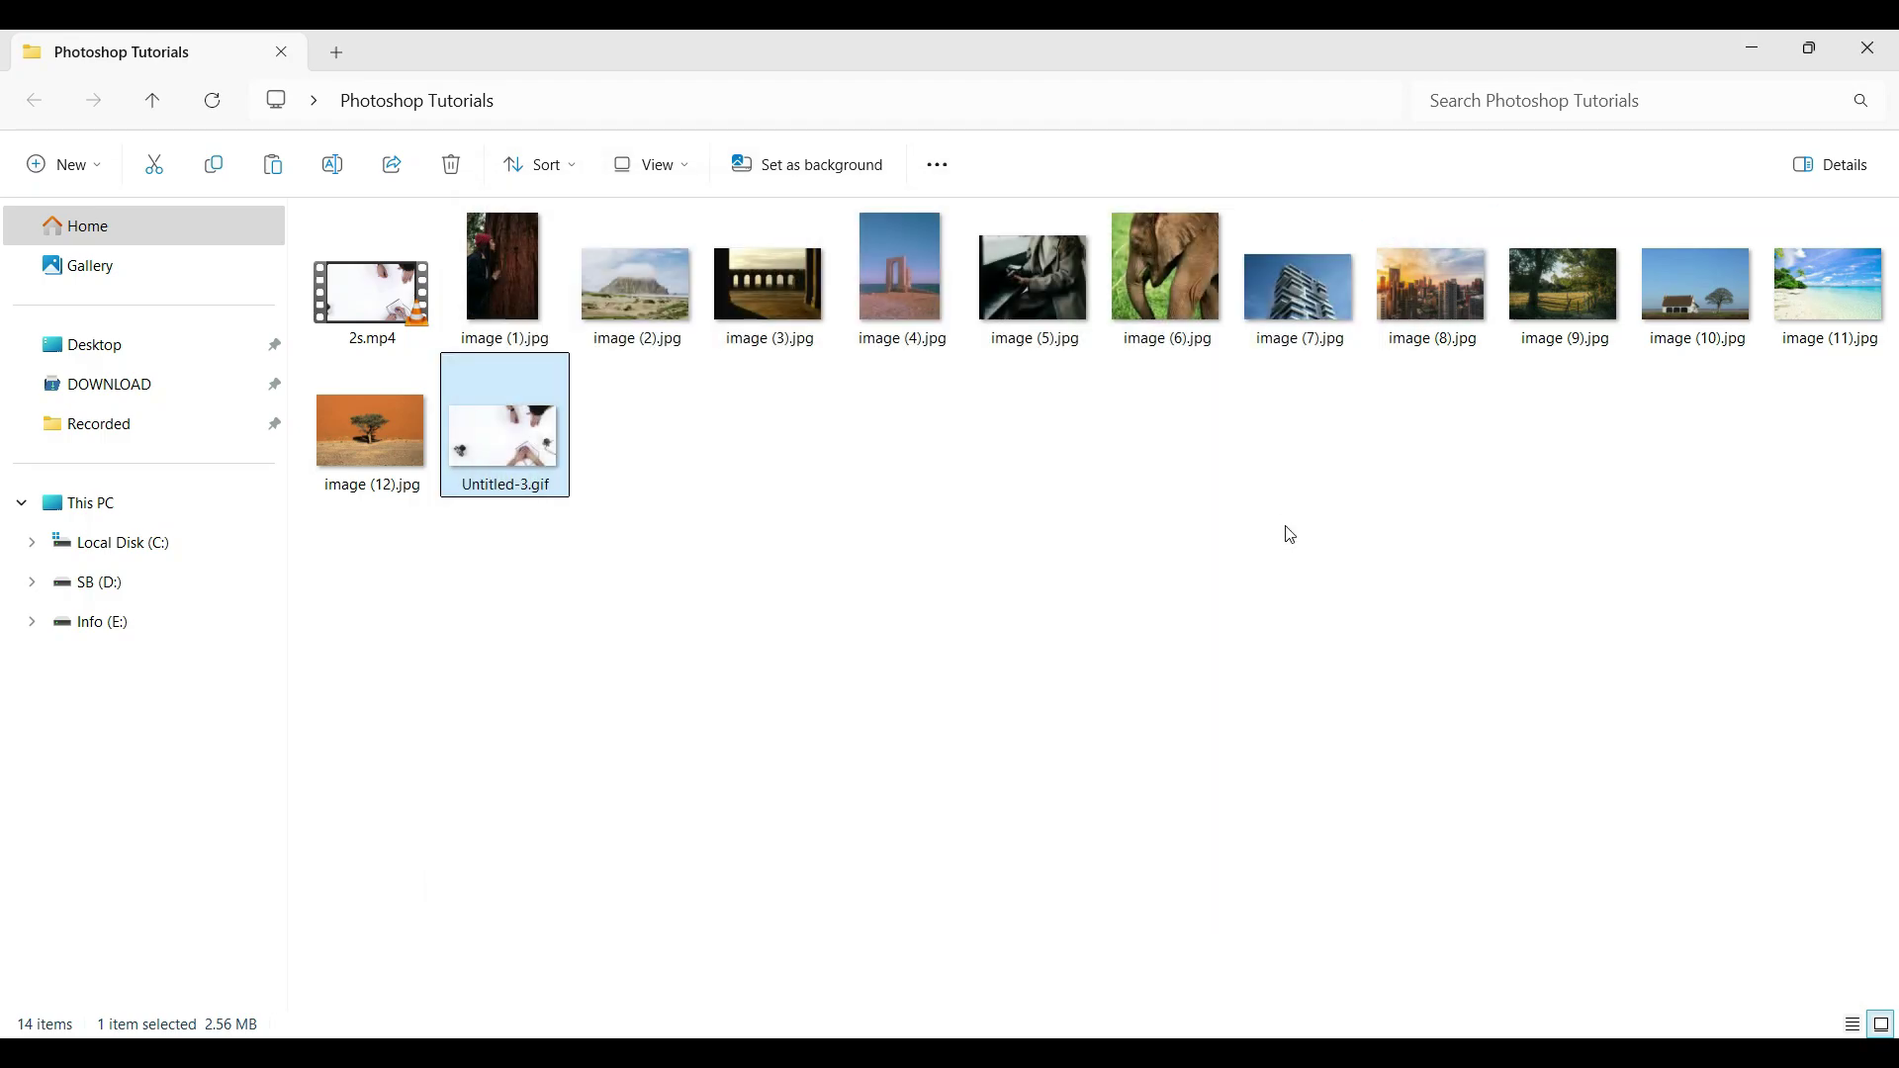
{"action": "key", "text": "Delete"}
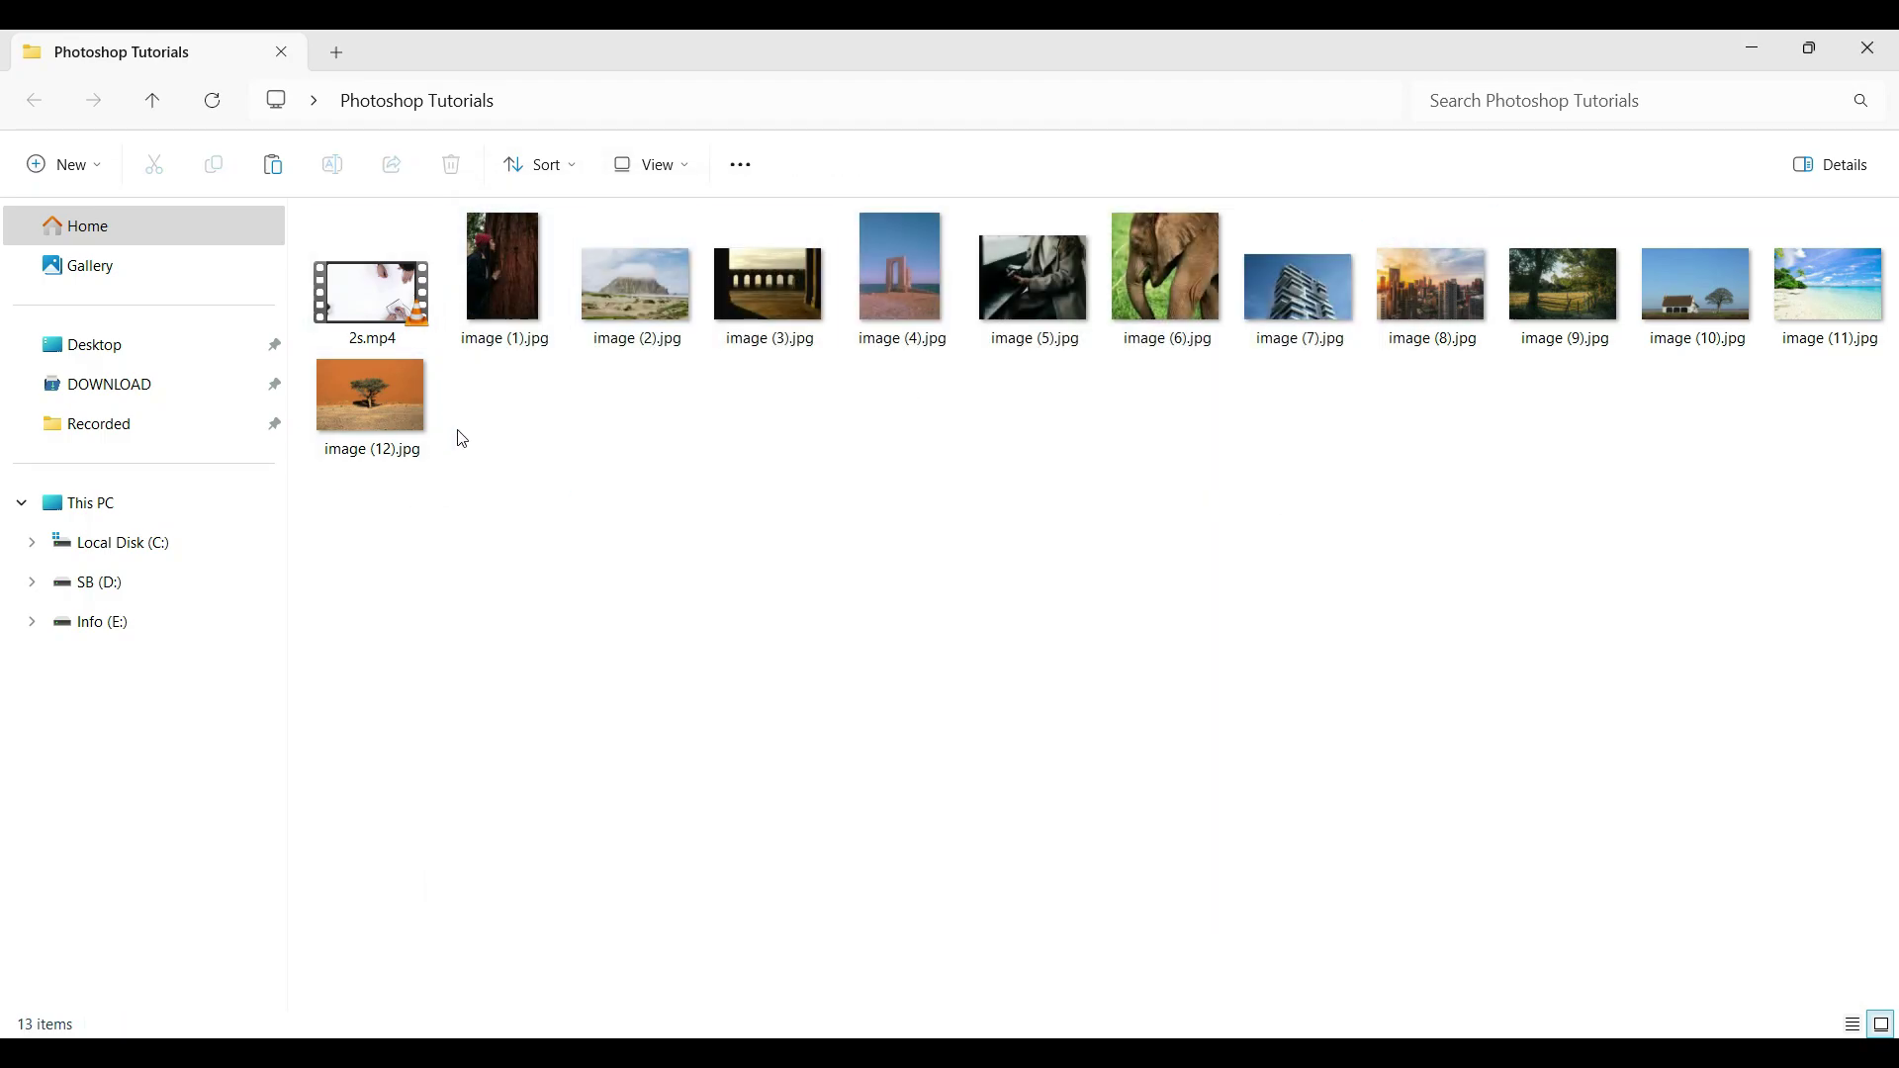
{"action": "left_click", "coordinate": [1878, 47]}
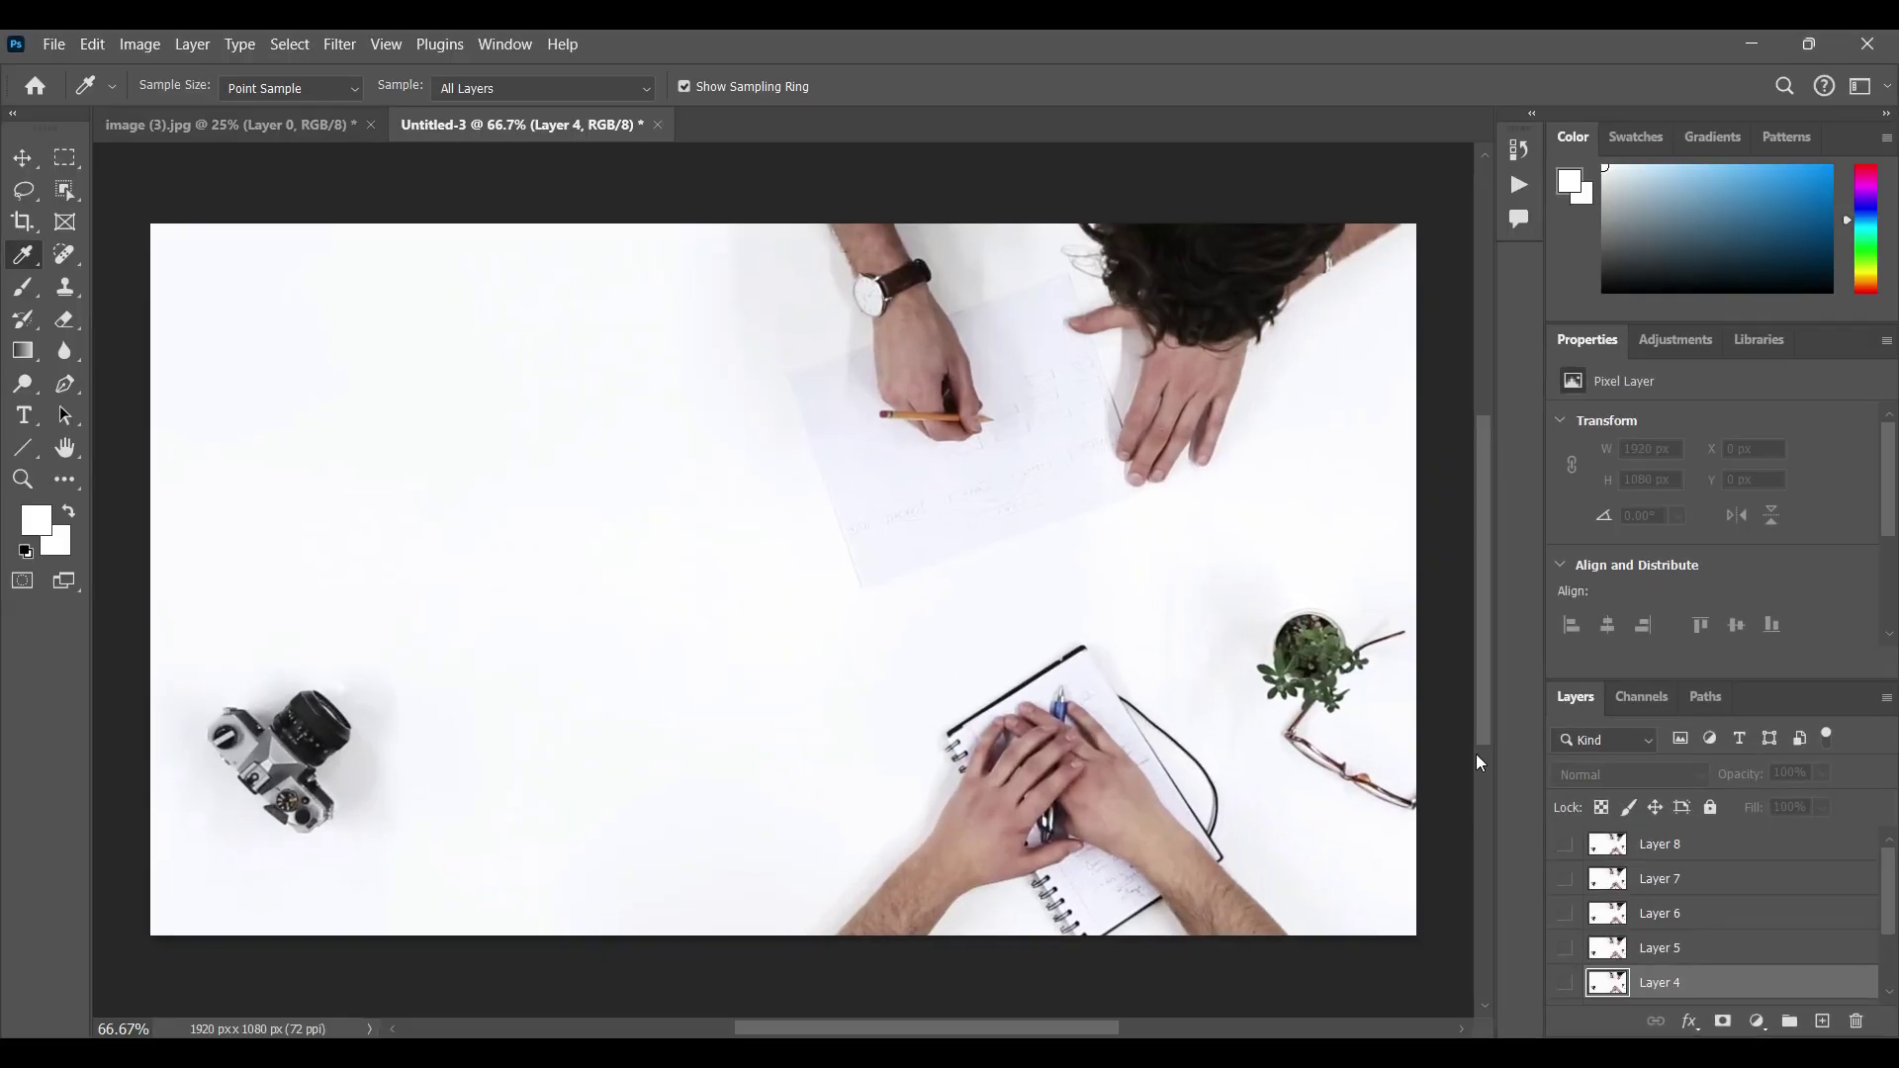
Step: Sweep the eye icons from Layer 1 upward so Layers 1–8 are all visible
{"action": "scroll", "coordinate": [1738, 949], "scroll_direction": "down", "scroll_amount": 2}
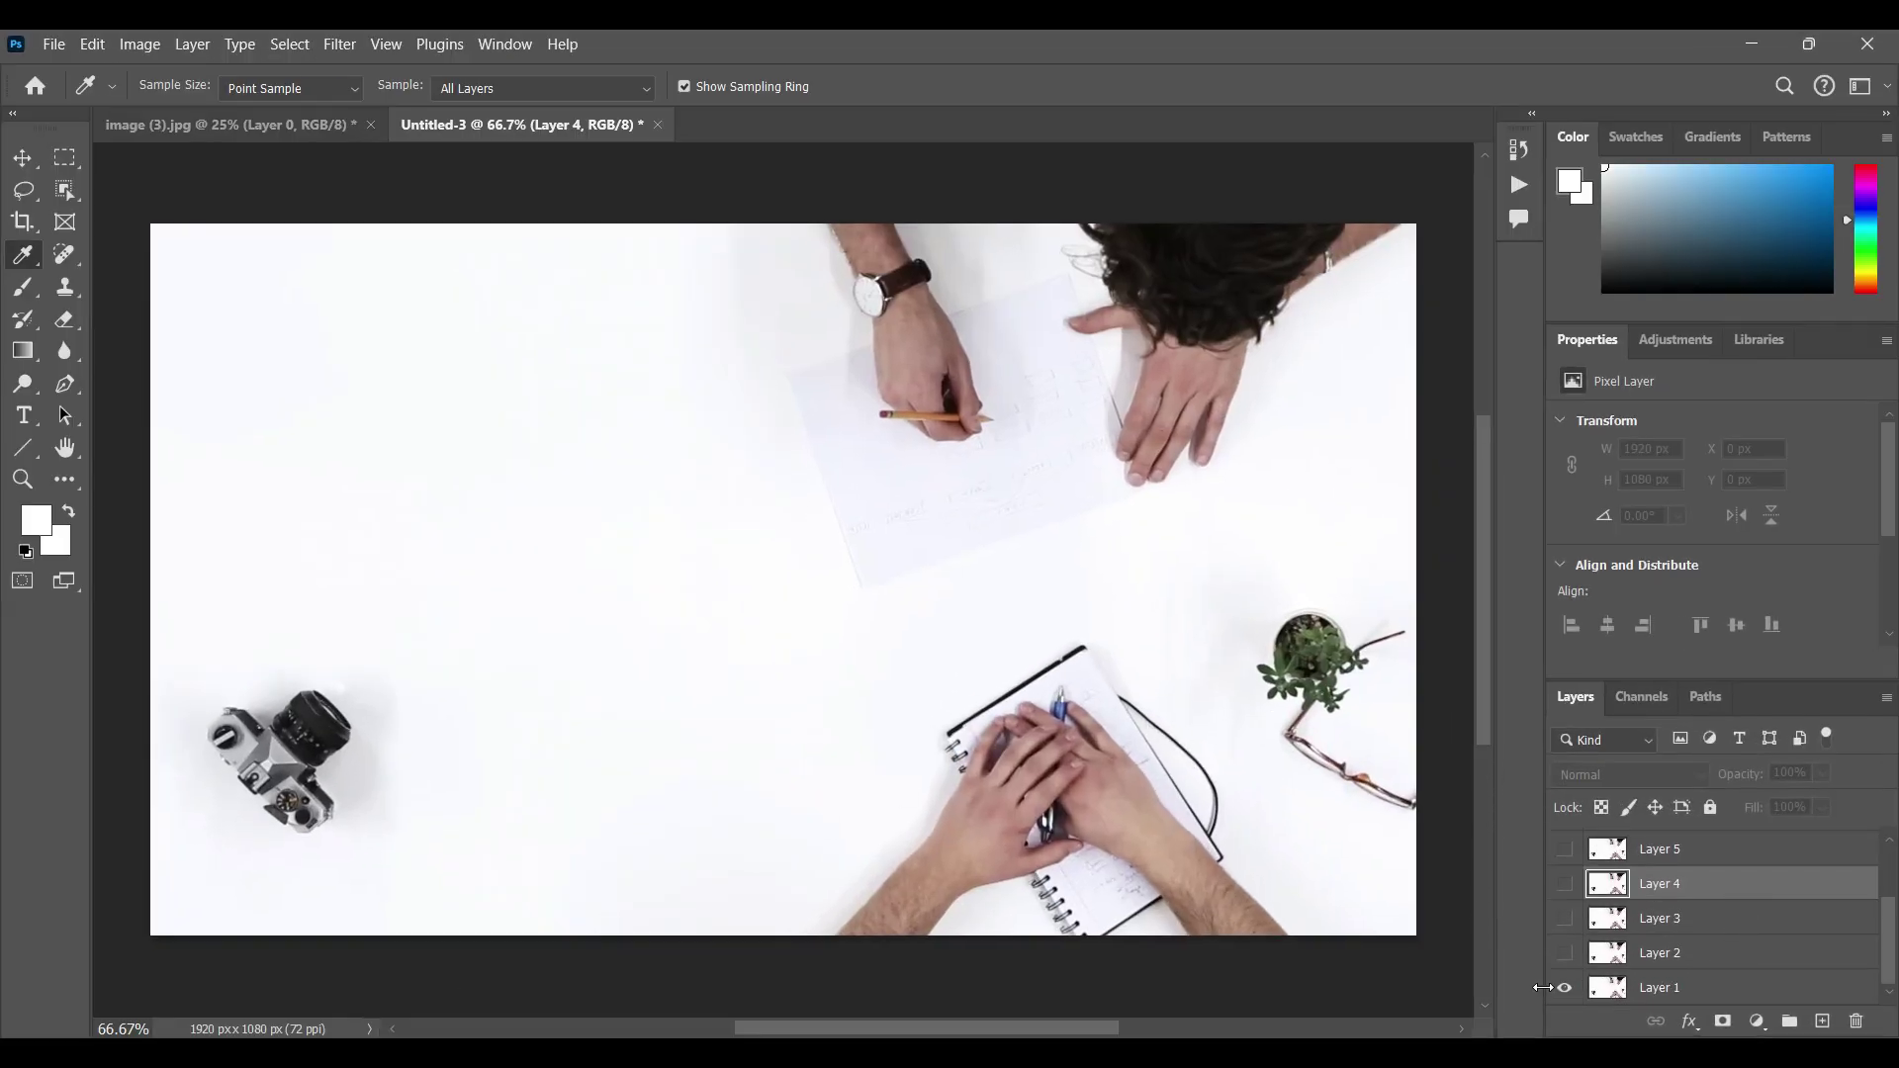
{"action": "left_click_drag", "start_coordinate": [1562, 989], "coordinate": [1566, 853]}
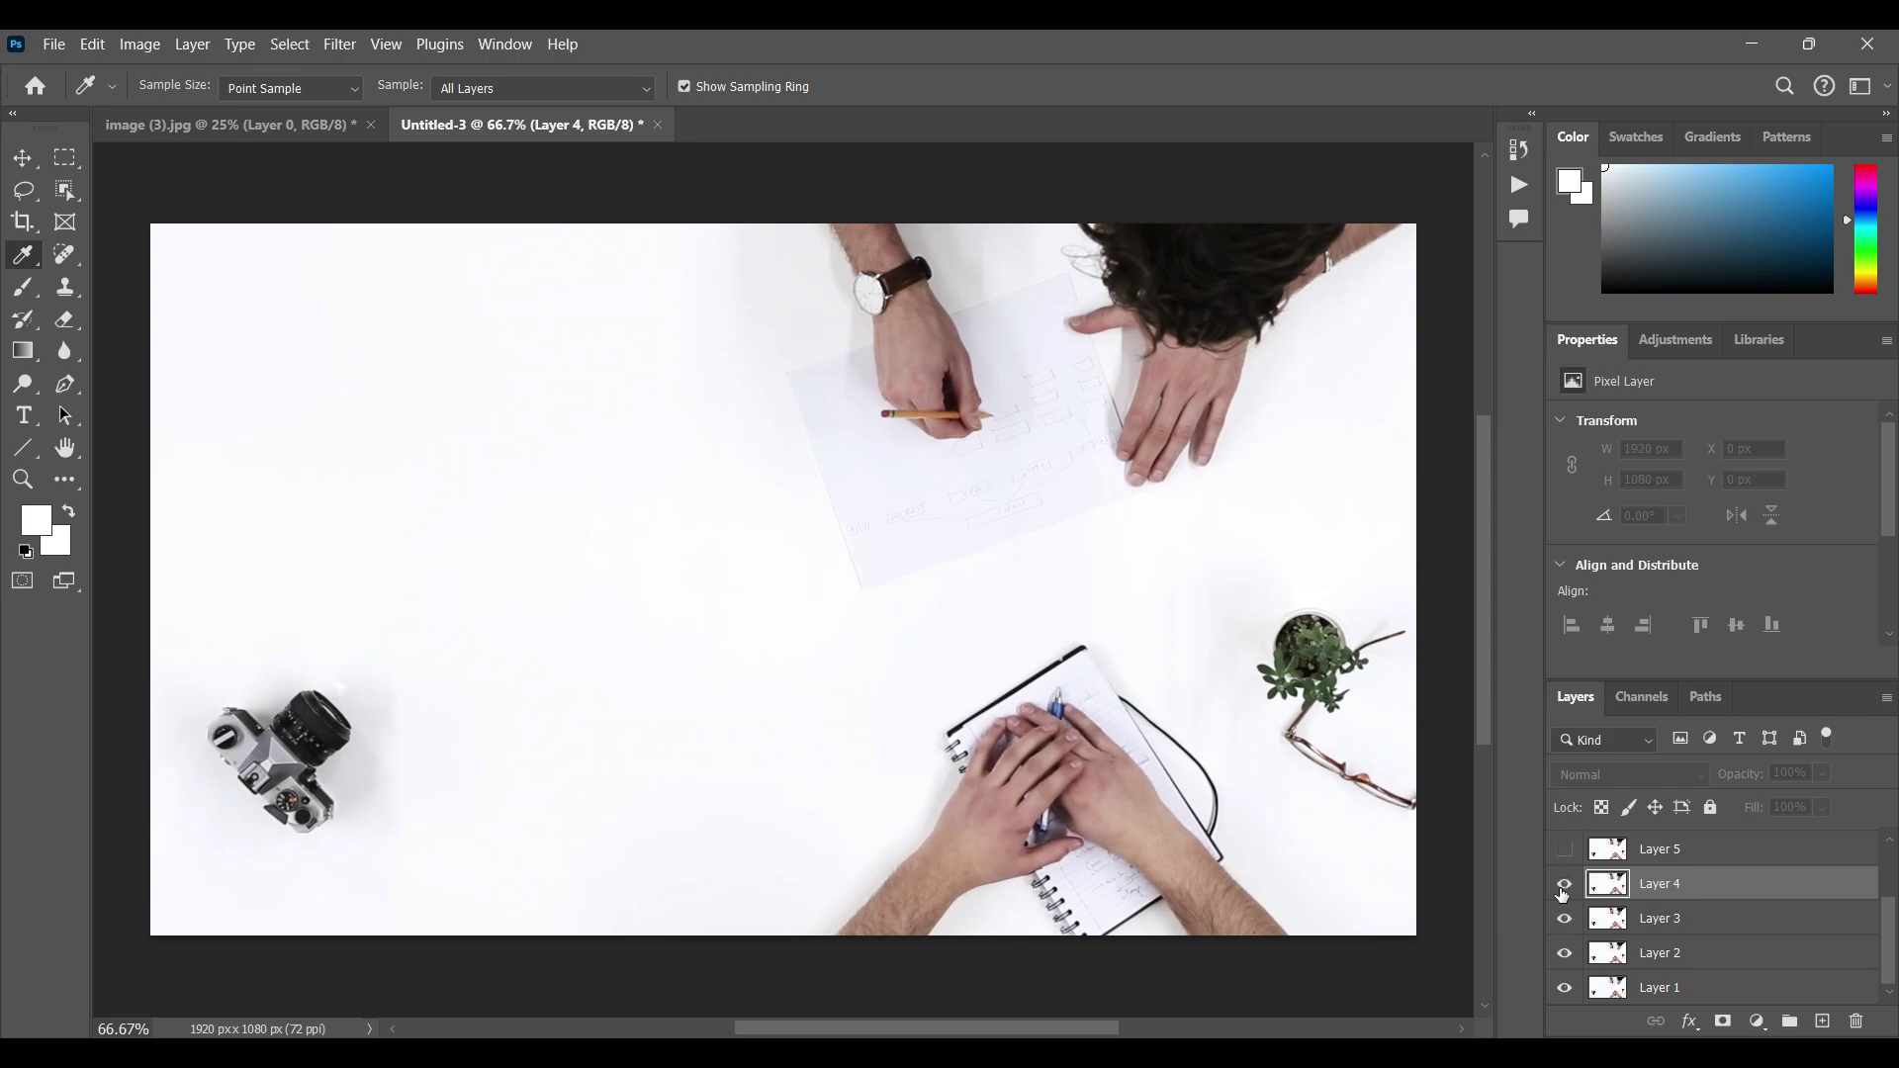
{"action": "scroll", "coordinate": [1632, 959], "scroll_direction": "up", "scroll_amount": 2}
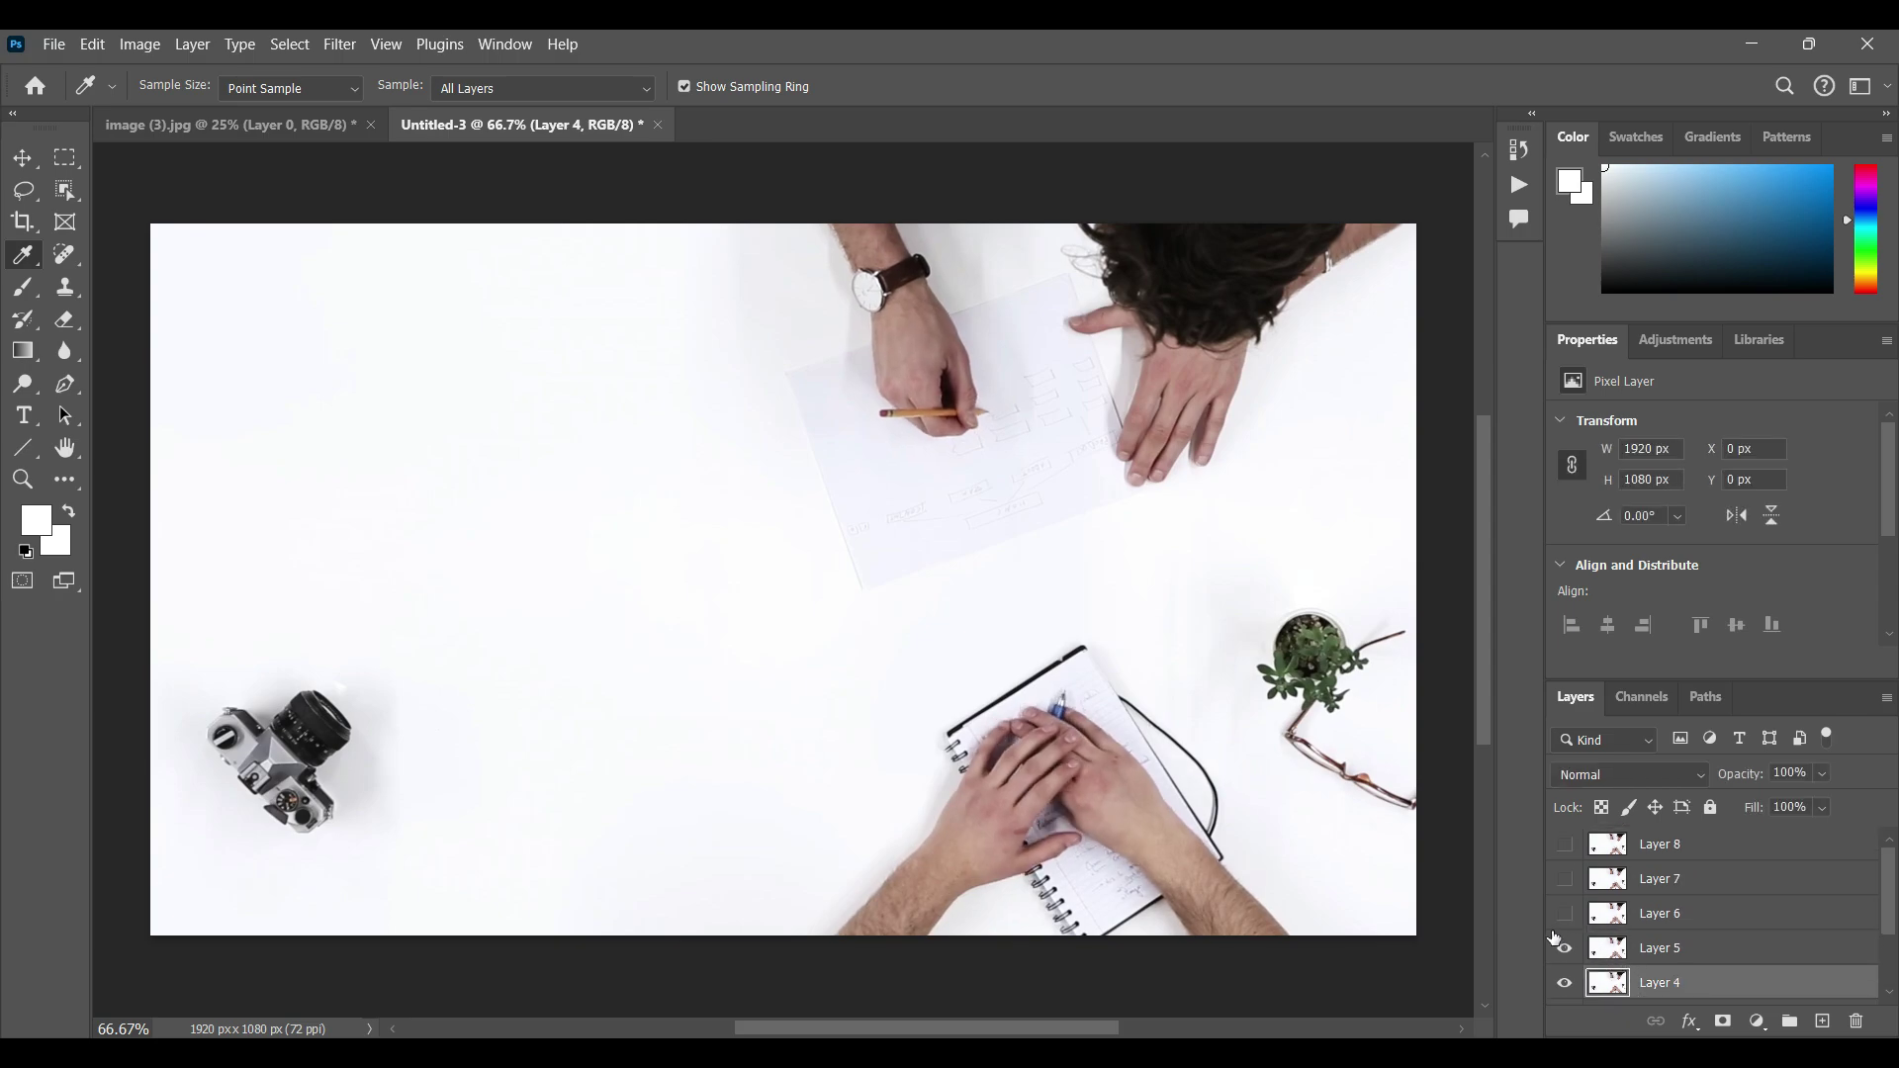
{"action": "left_click_drag", "start_coordinate": [1562, 912], "coordinate": [1564, 843]}
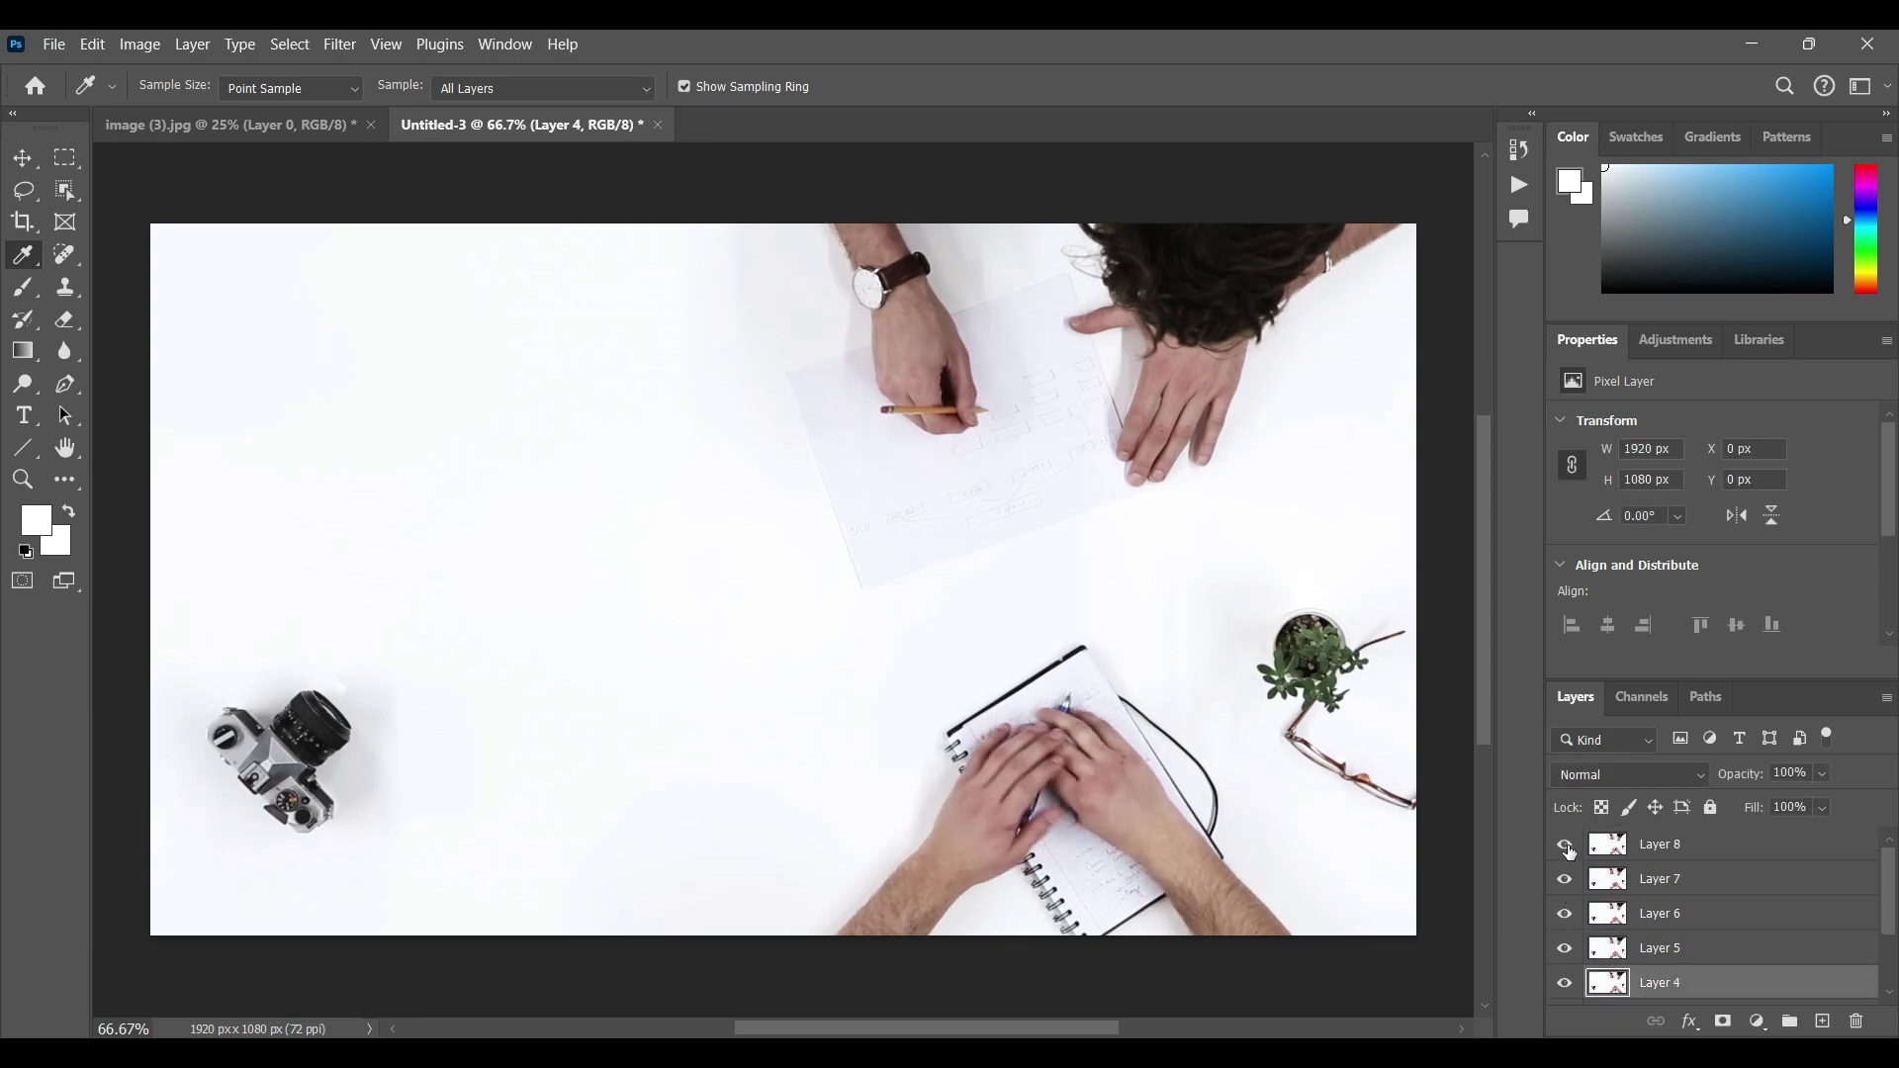
Step: Re-export through Save for Web (Legacy) as Untitled-3.gif in Photoshop Tutorials
{"action": "left_click", "coordinate": [54, 45]}
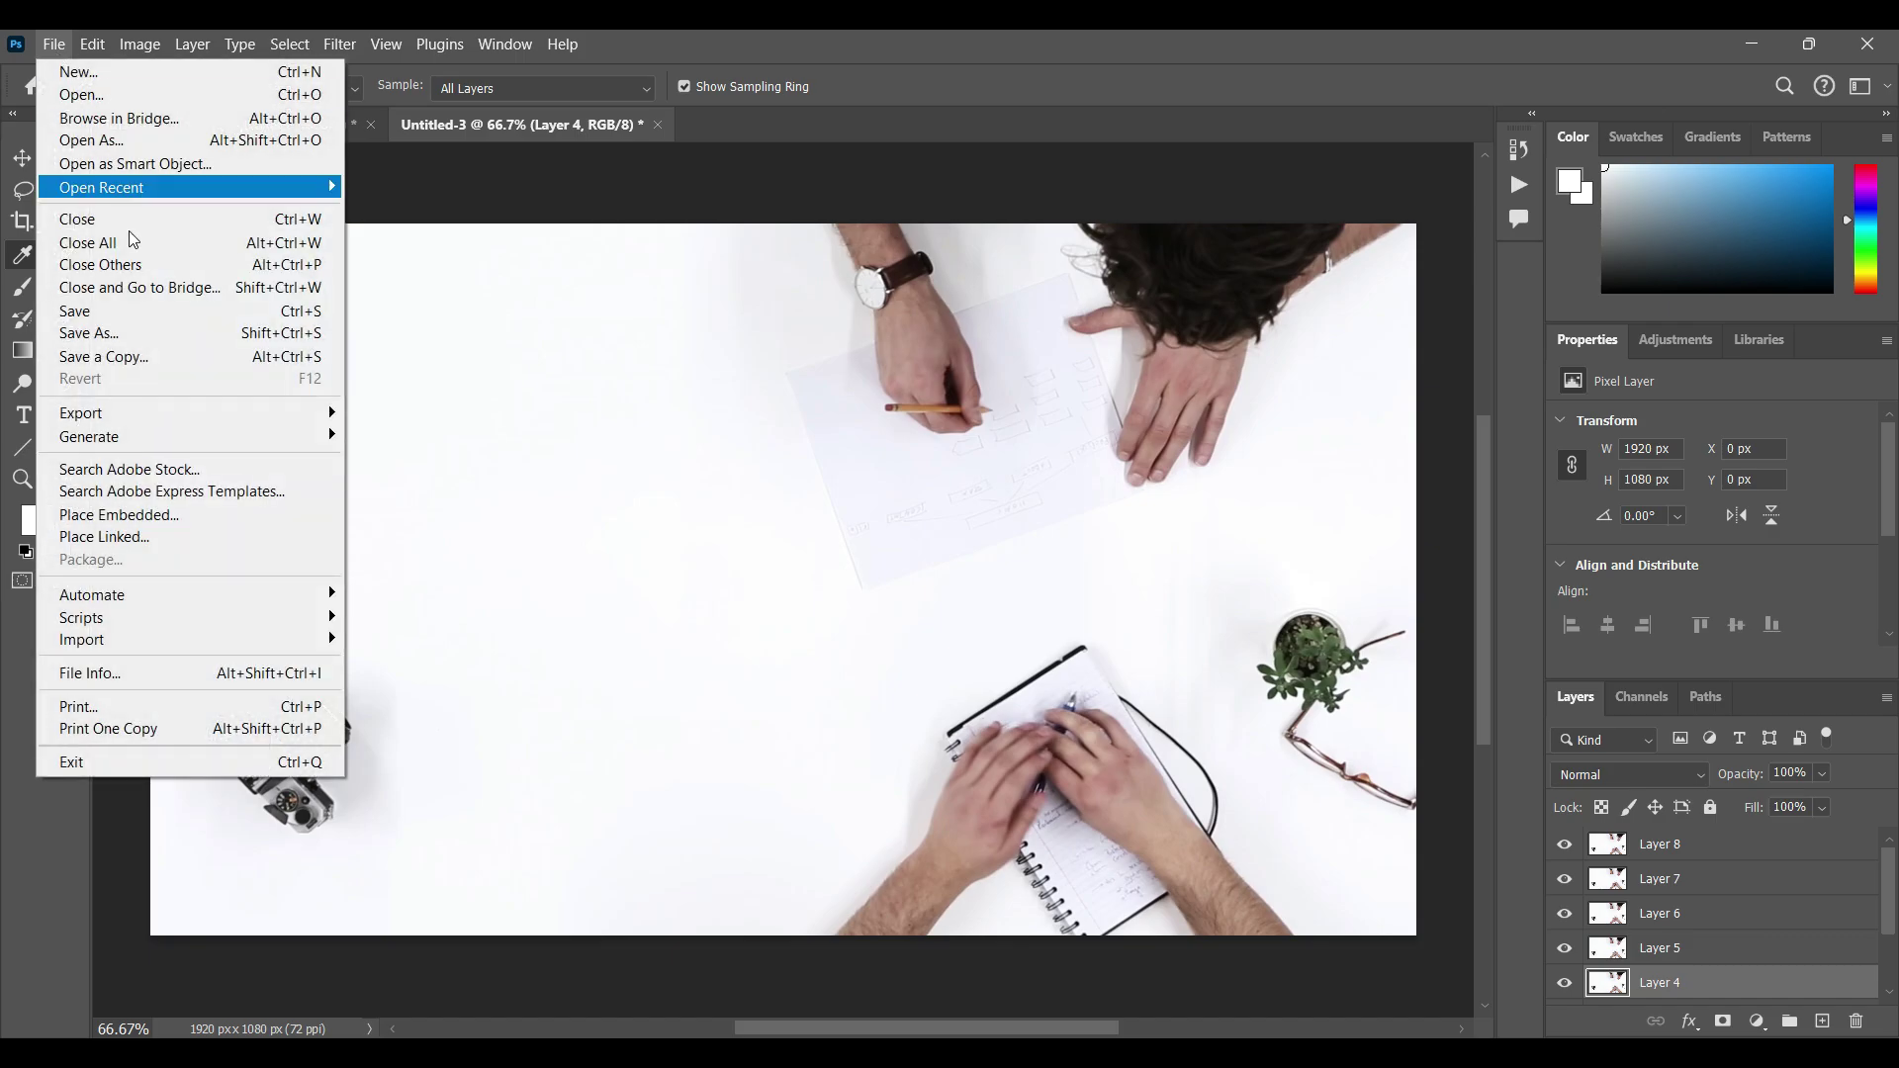
{"action": "left_click", "coordinate": [254, 407]}
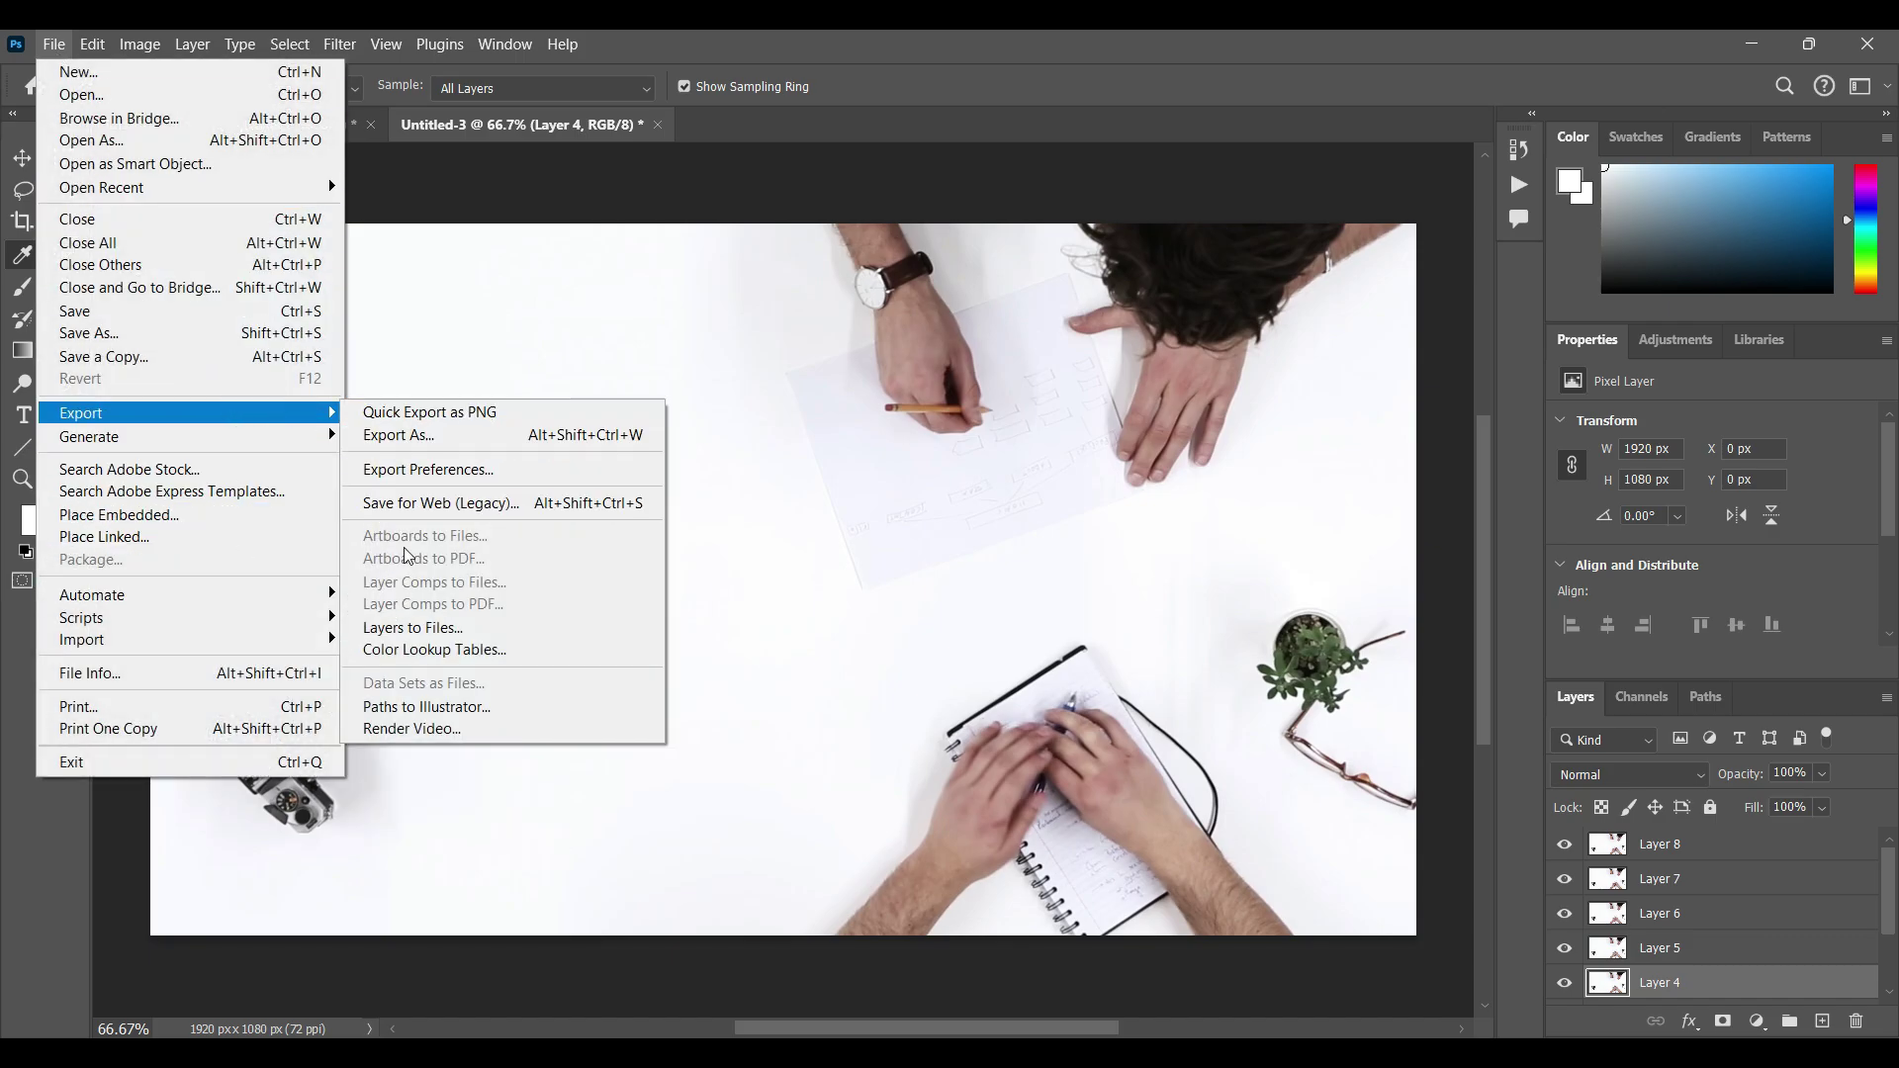
{"action": "left_click", "coordinate": [410, 512]}
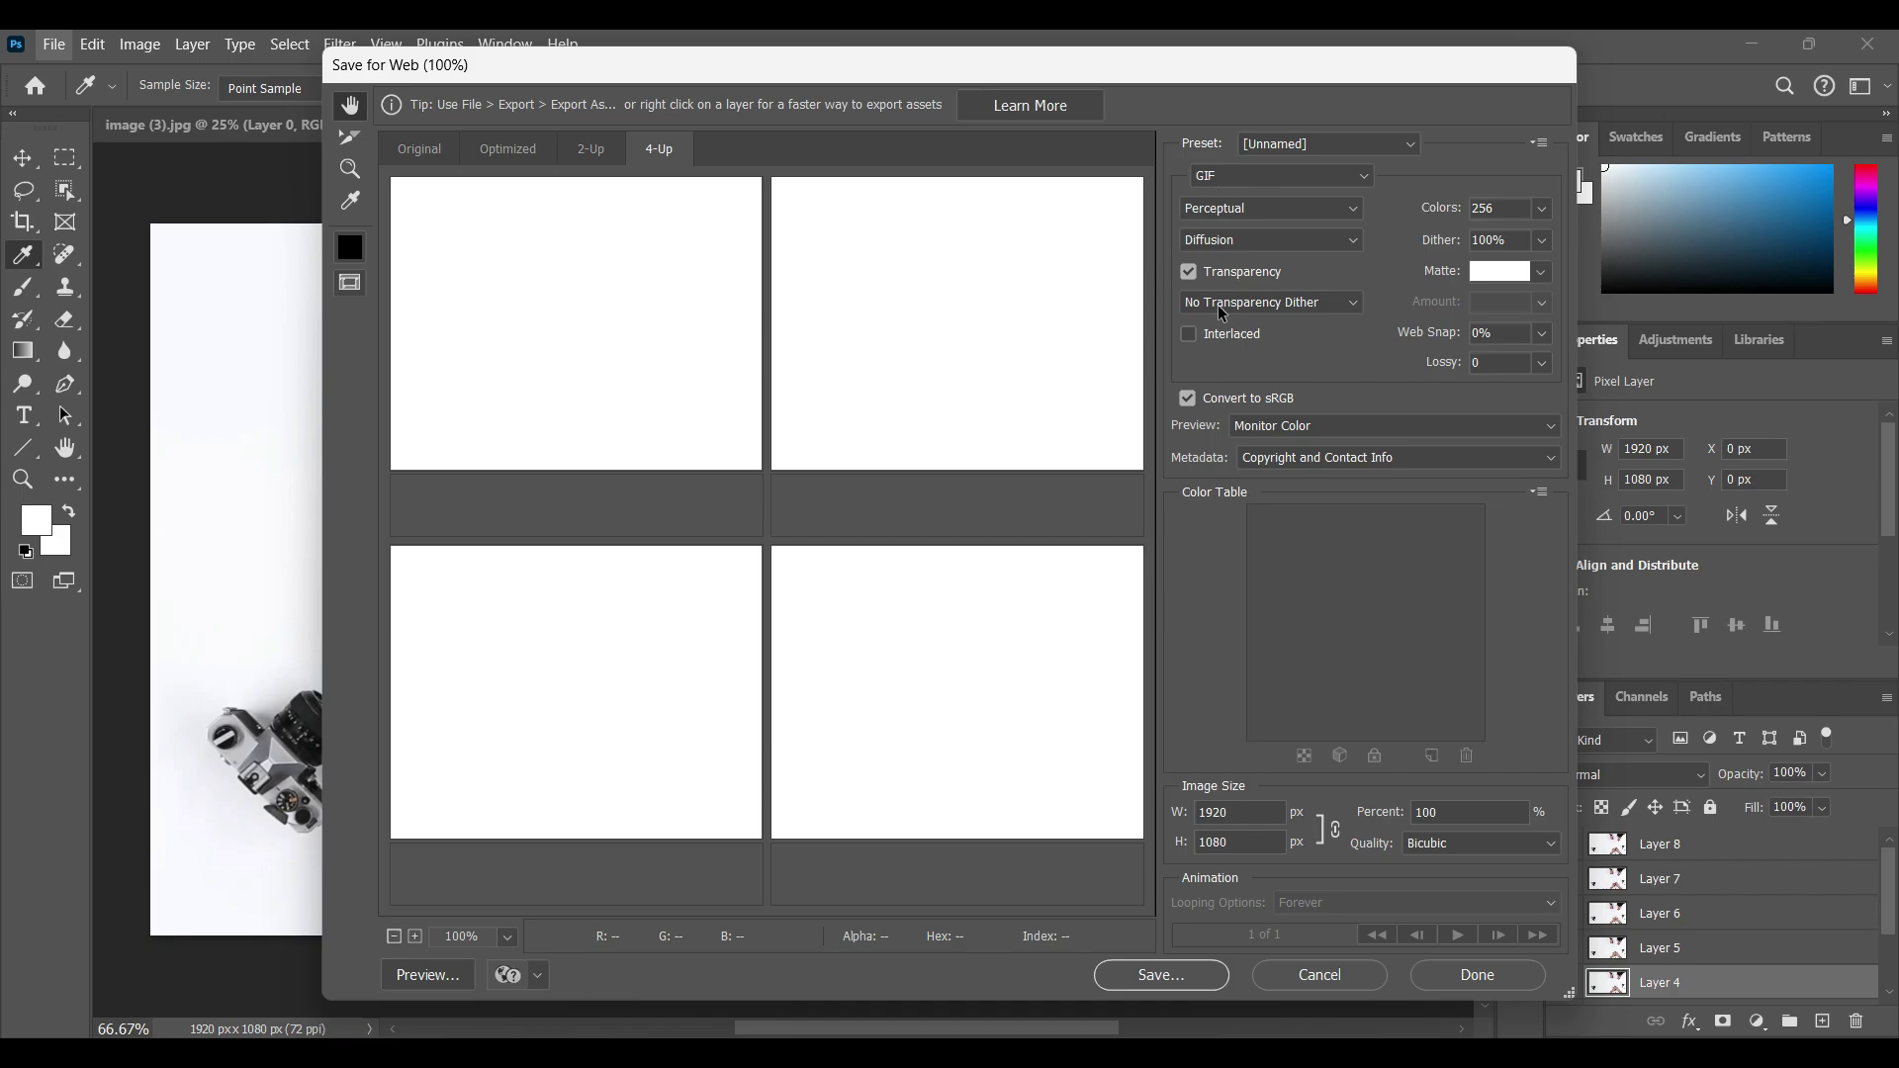
{"action": "left_click", "coordinate": [1174, 976]}
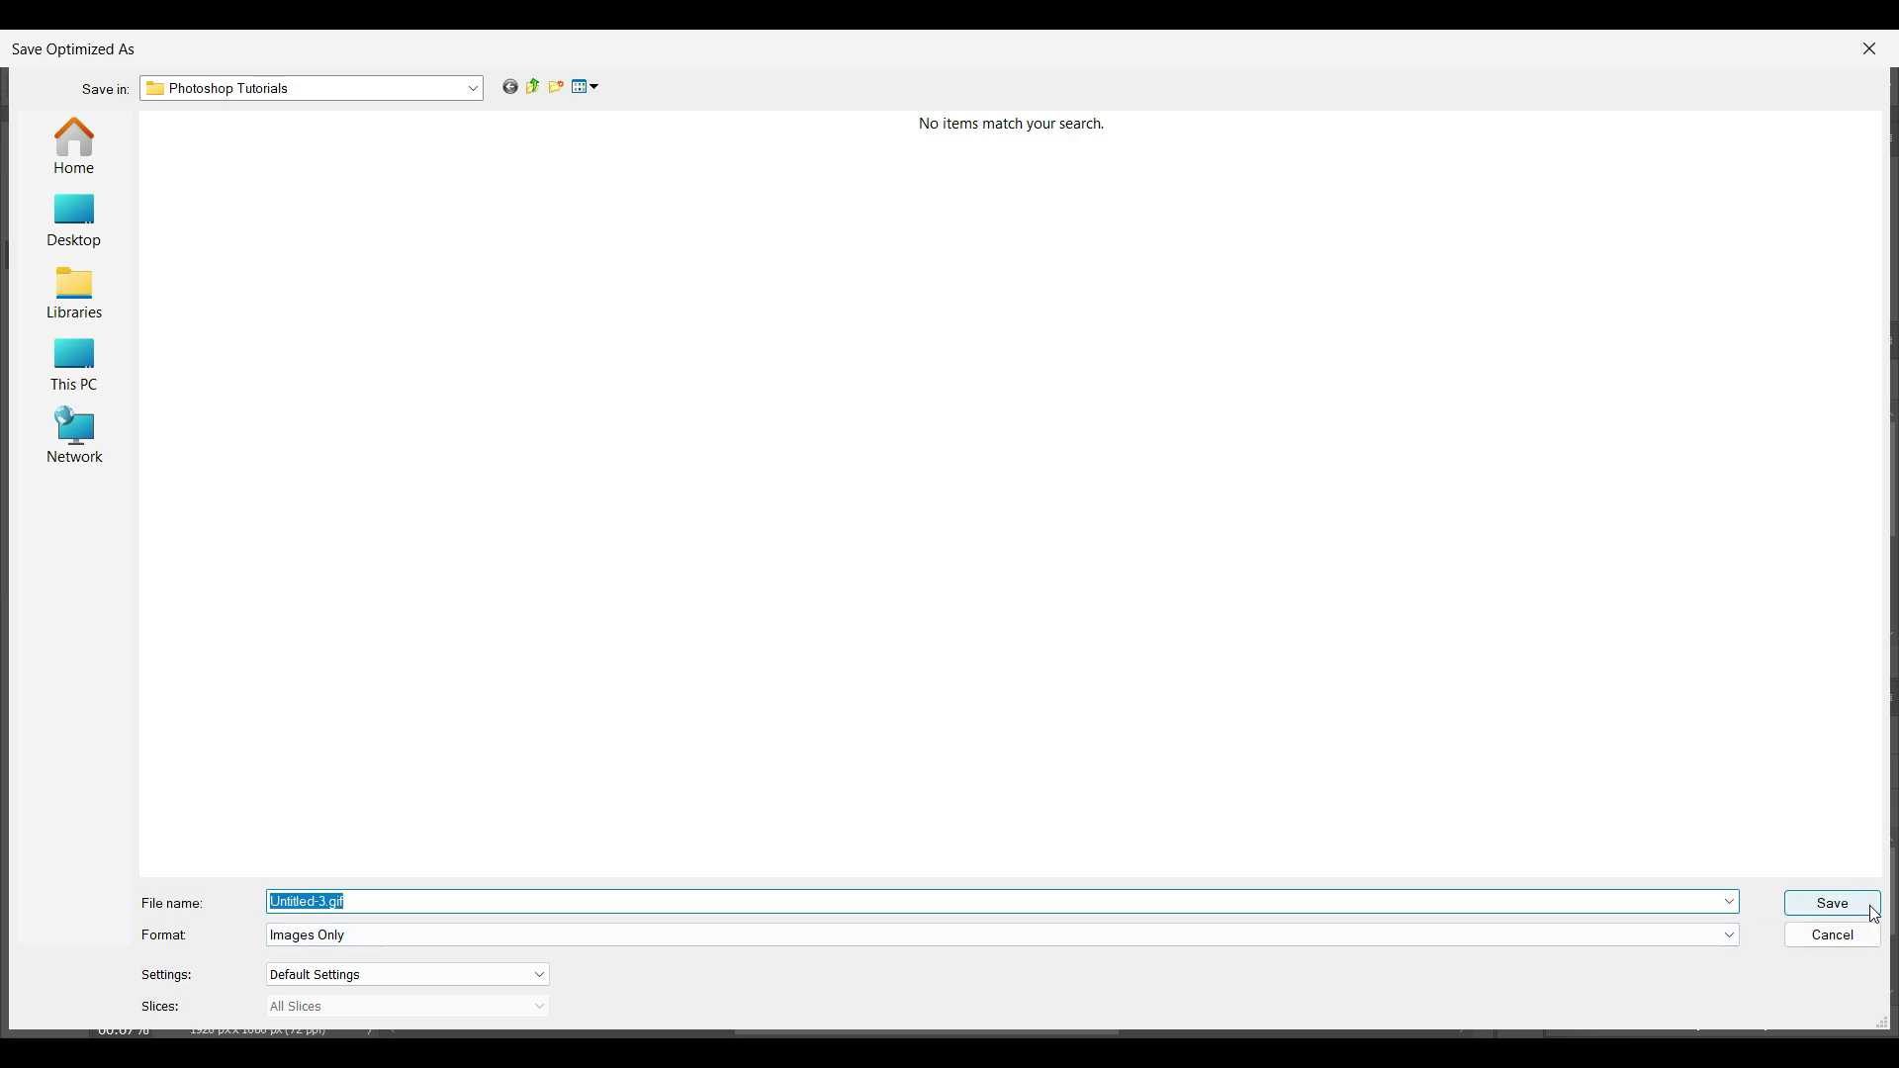
{"action": "left_click", "coordinate": [1872, 912]}
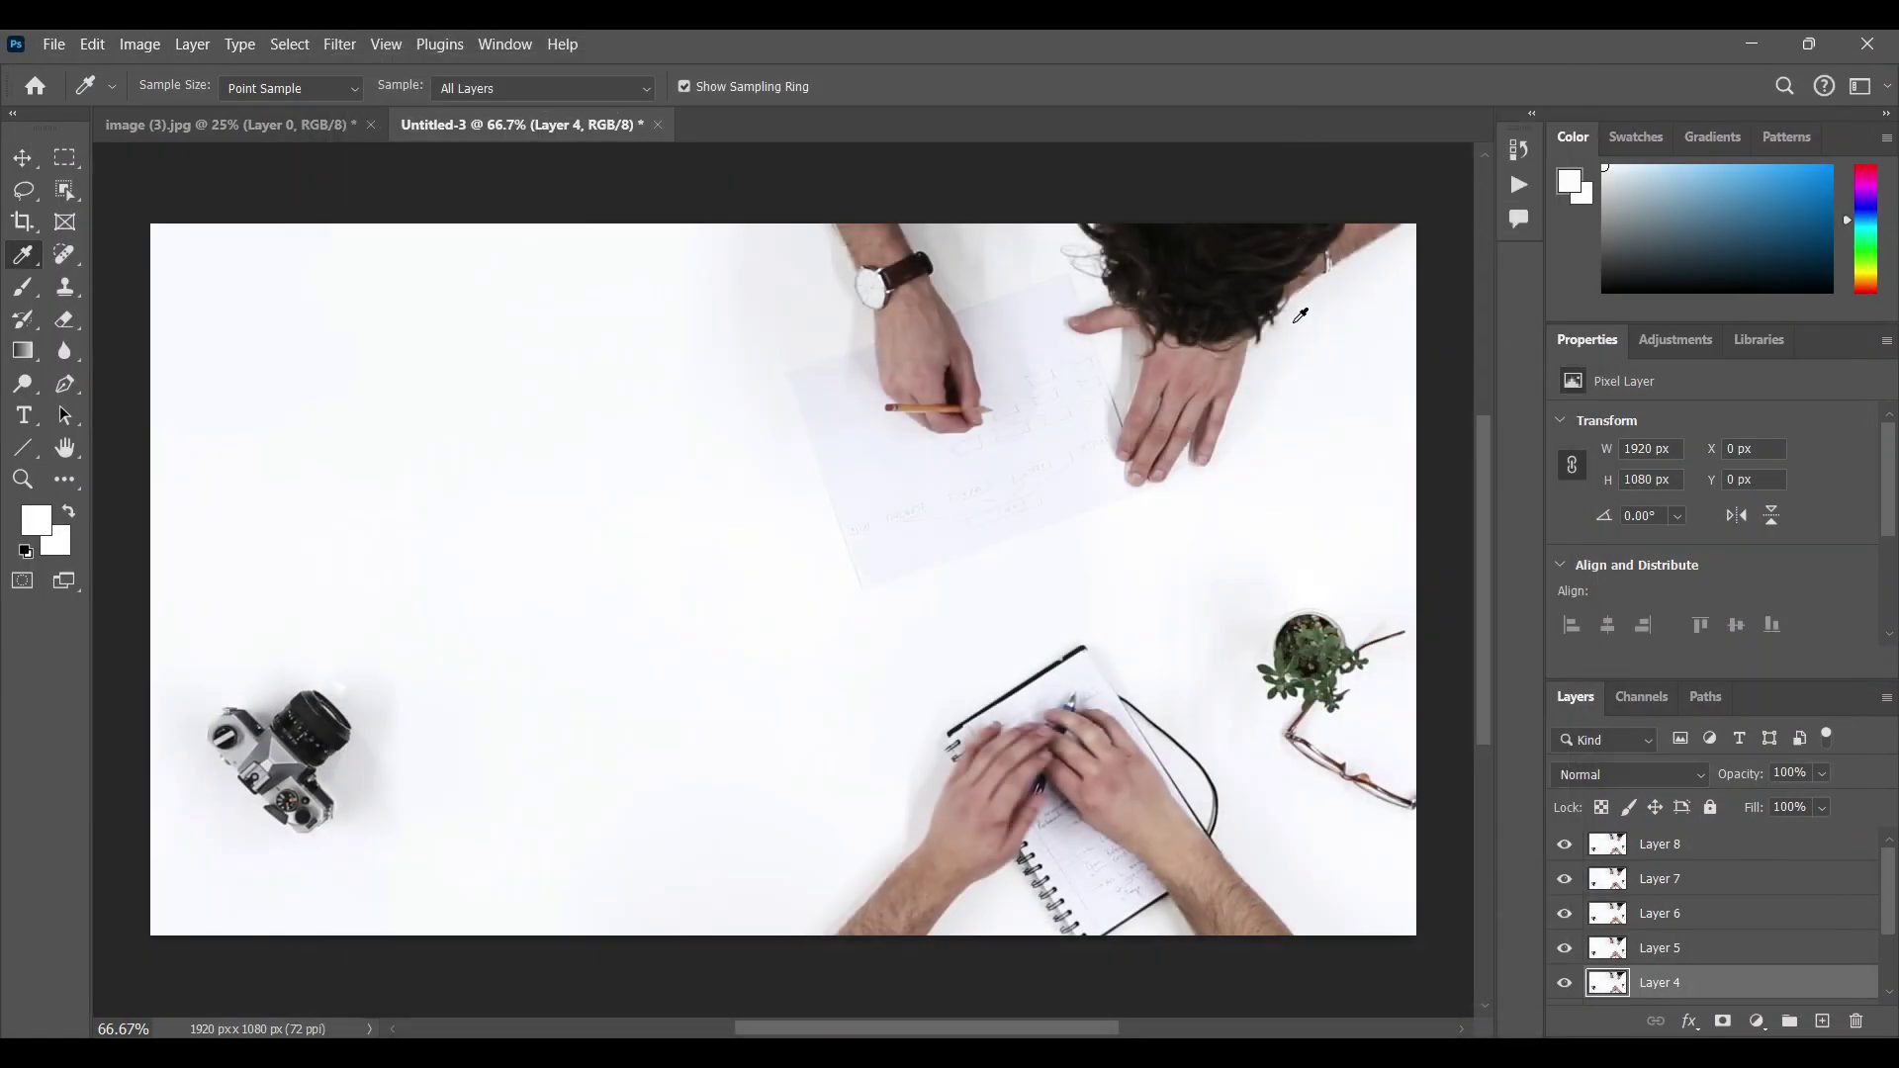
Step: Open the new Untitled-3.gif from Photoshop Tutorials in Photos to check the desk scene, then close it
{"action": "left_click", "coordinate": [1752, 47]}
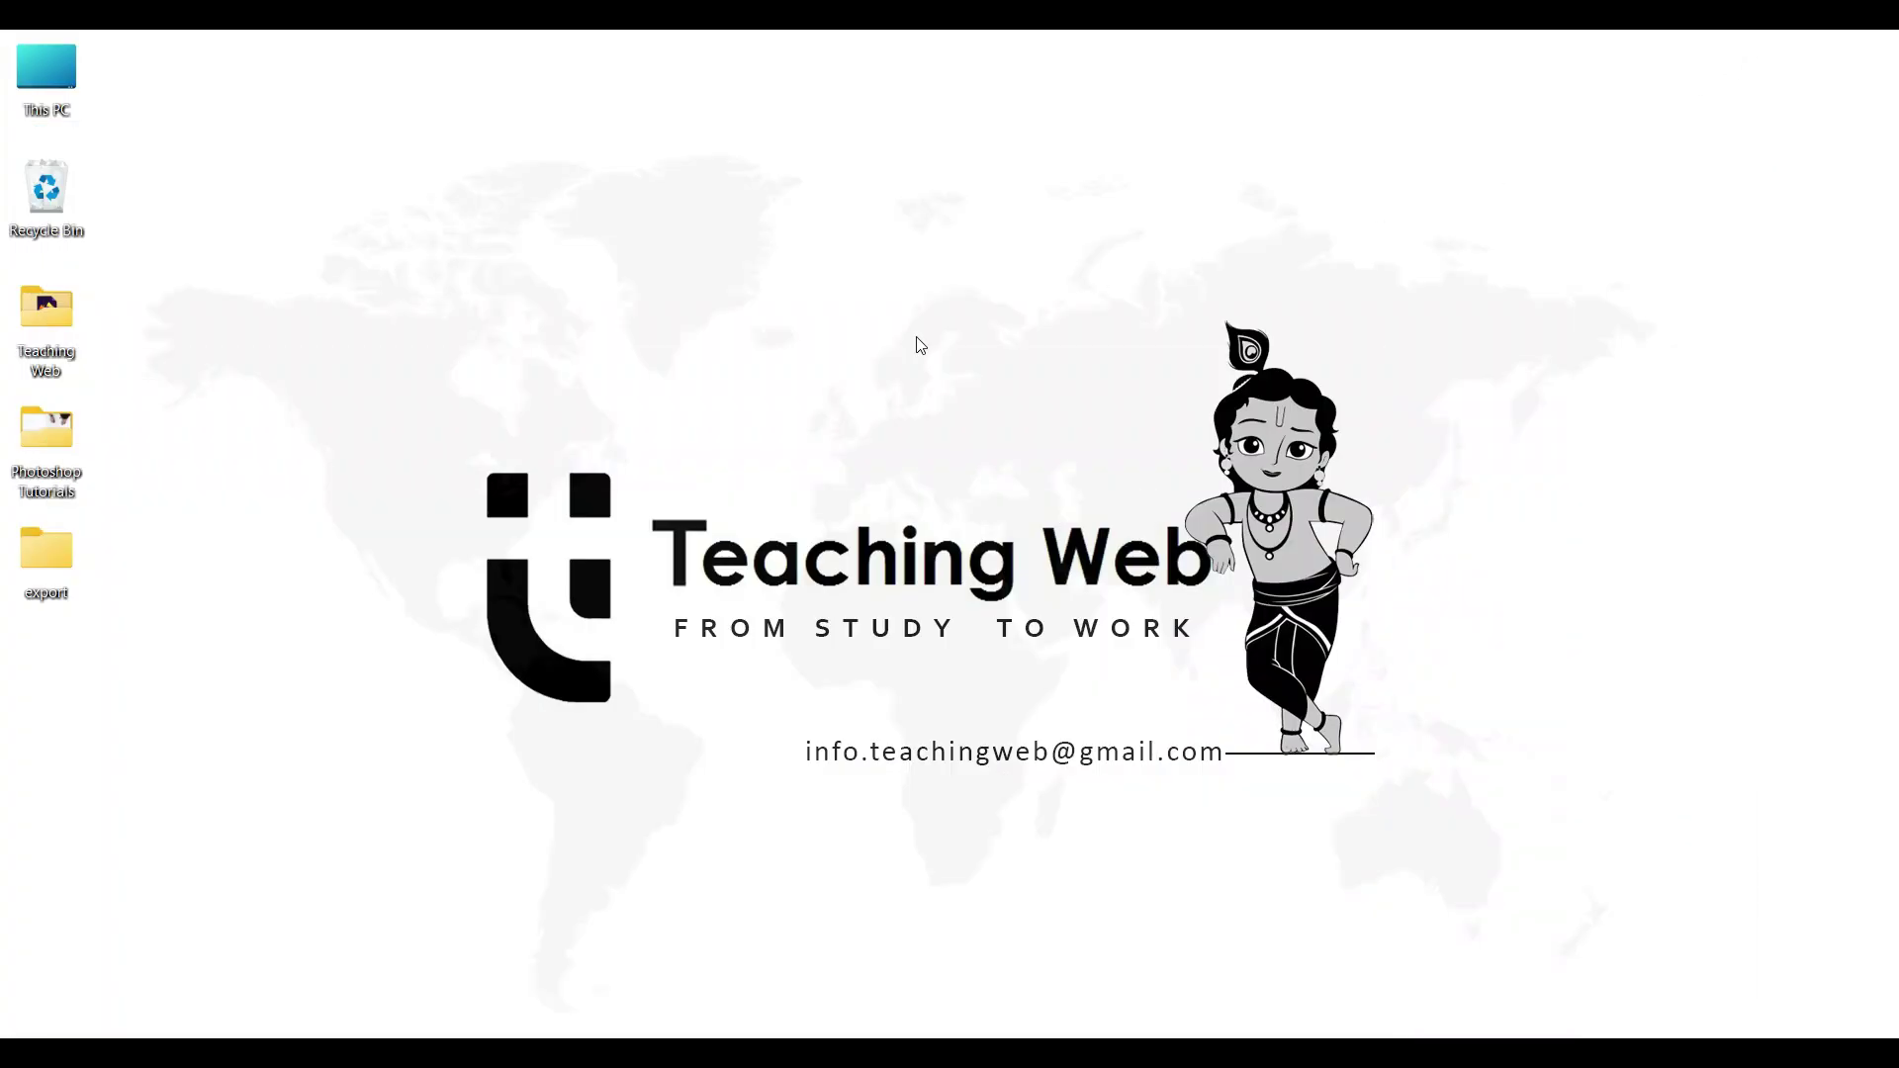
{"action": "double_click", "coordinate": [40, 437]}
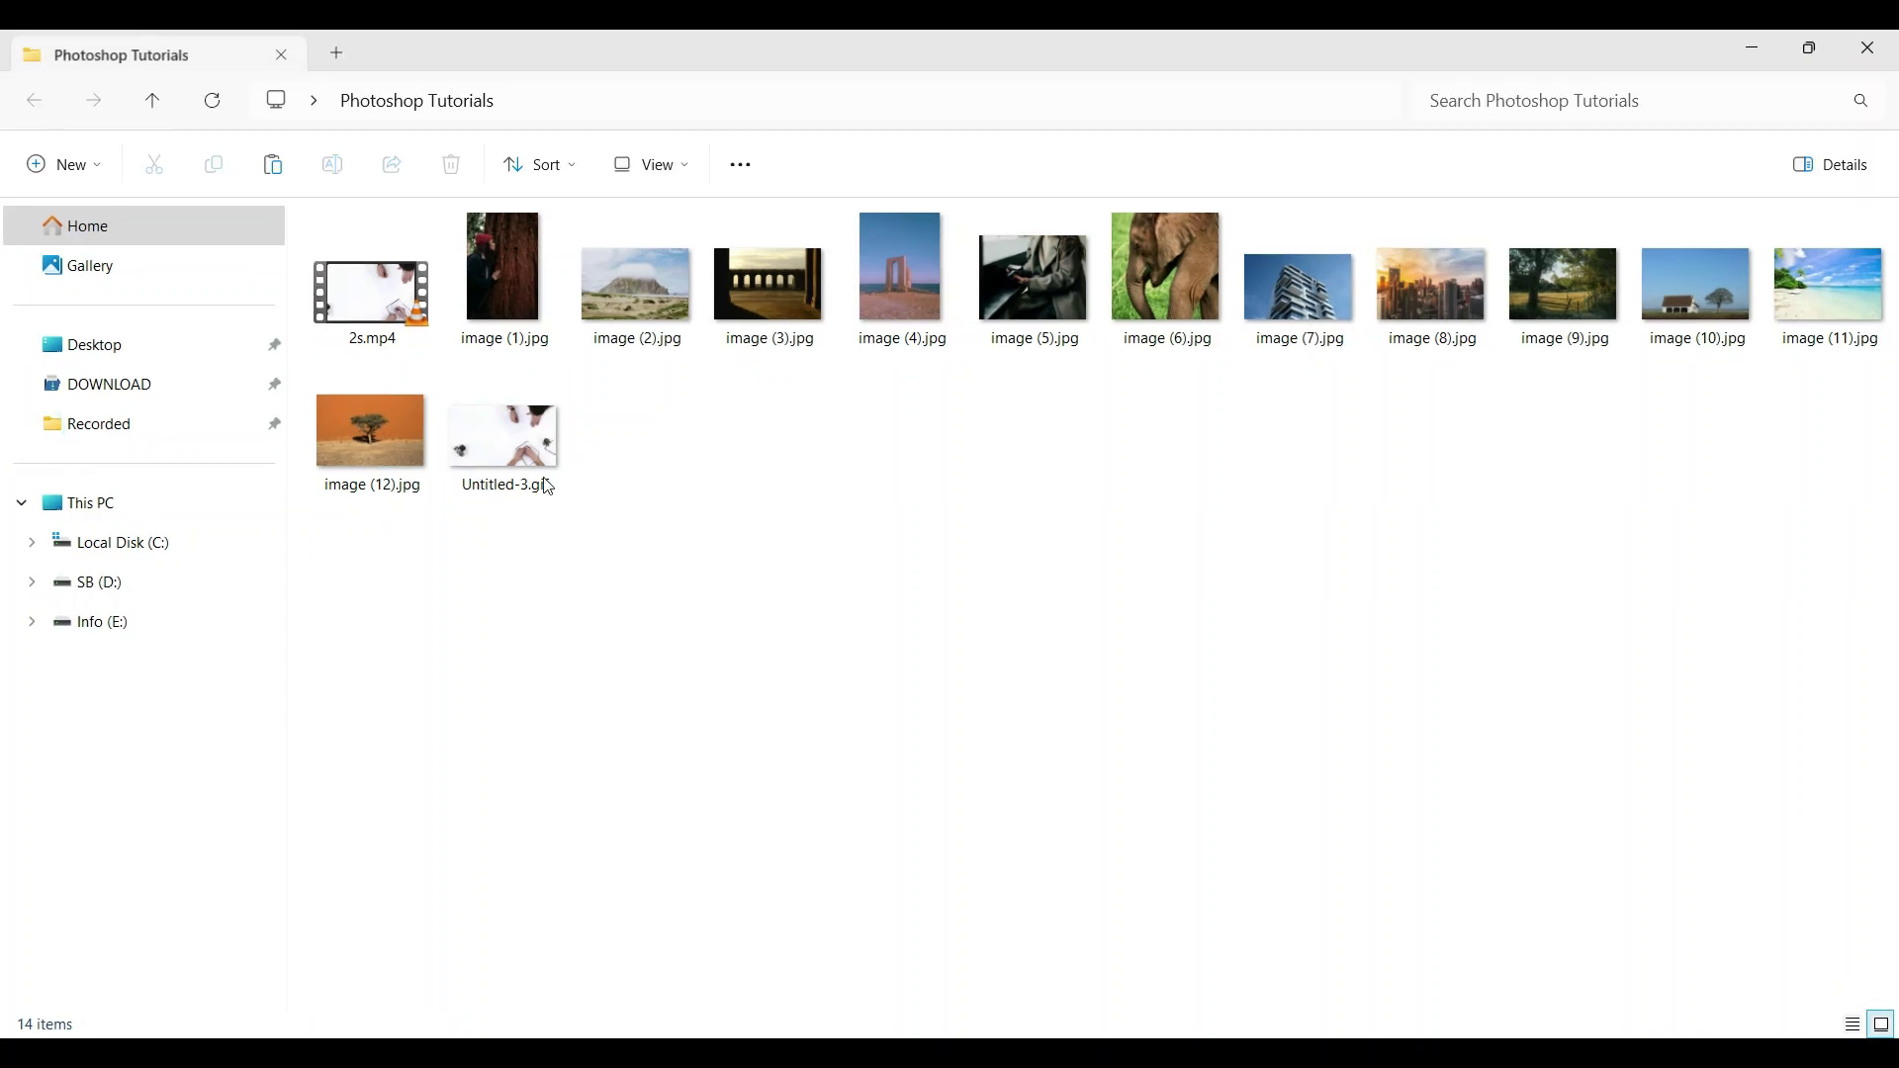
{"action": "left_click", "coordinate": [518, 477]}
{"action": "right_click", "coordinate": [518, 477]}
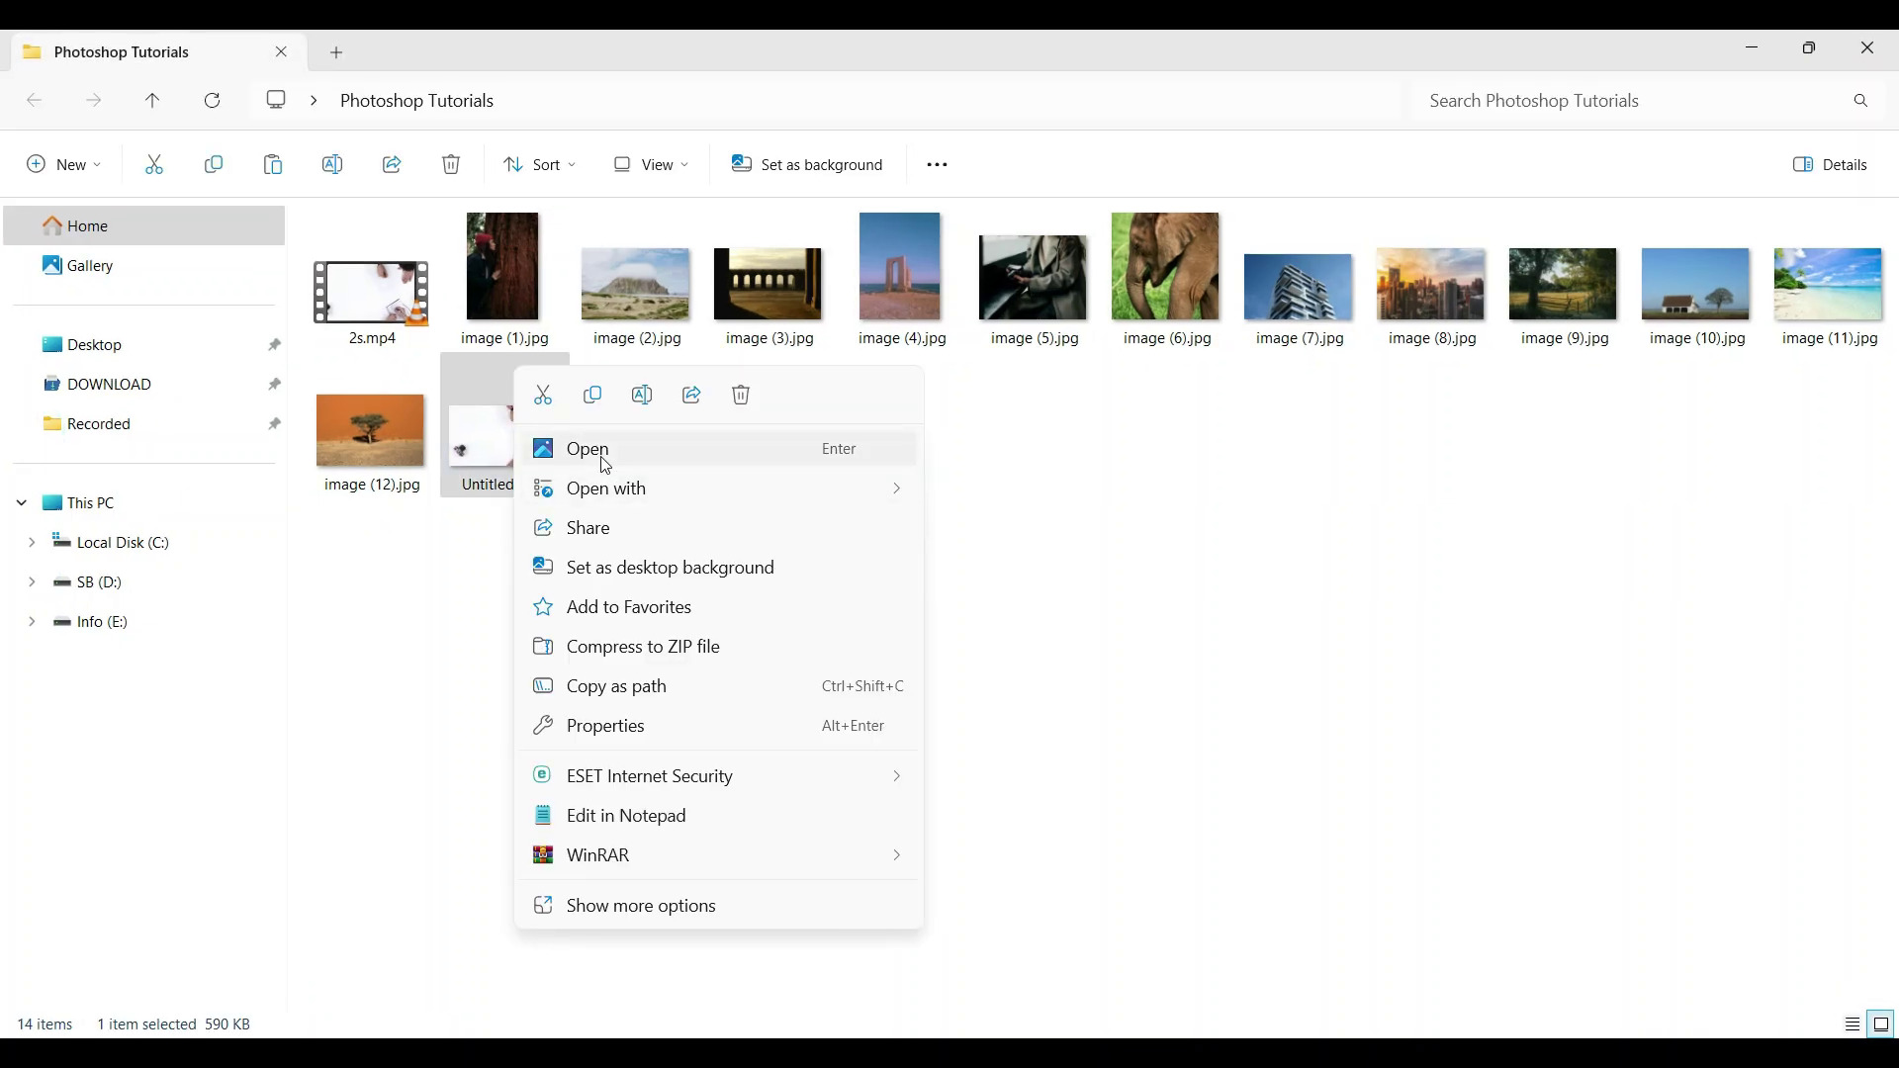
{"action": "left_click", "coordinate": [602, 453]}
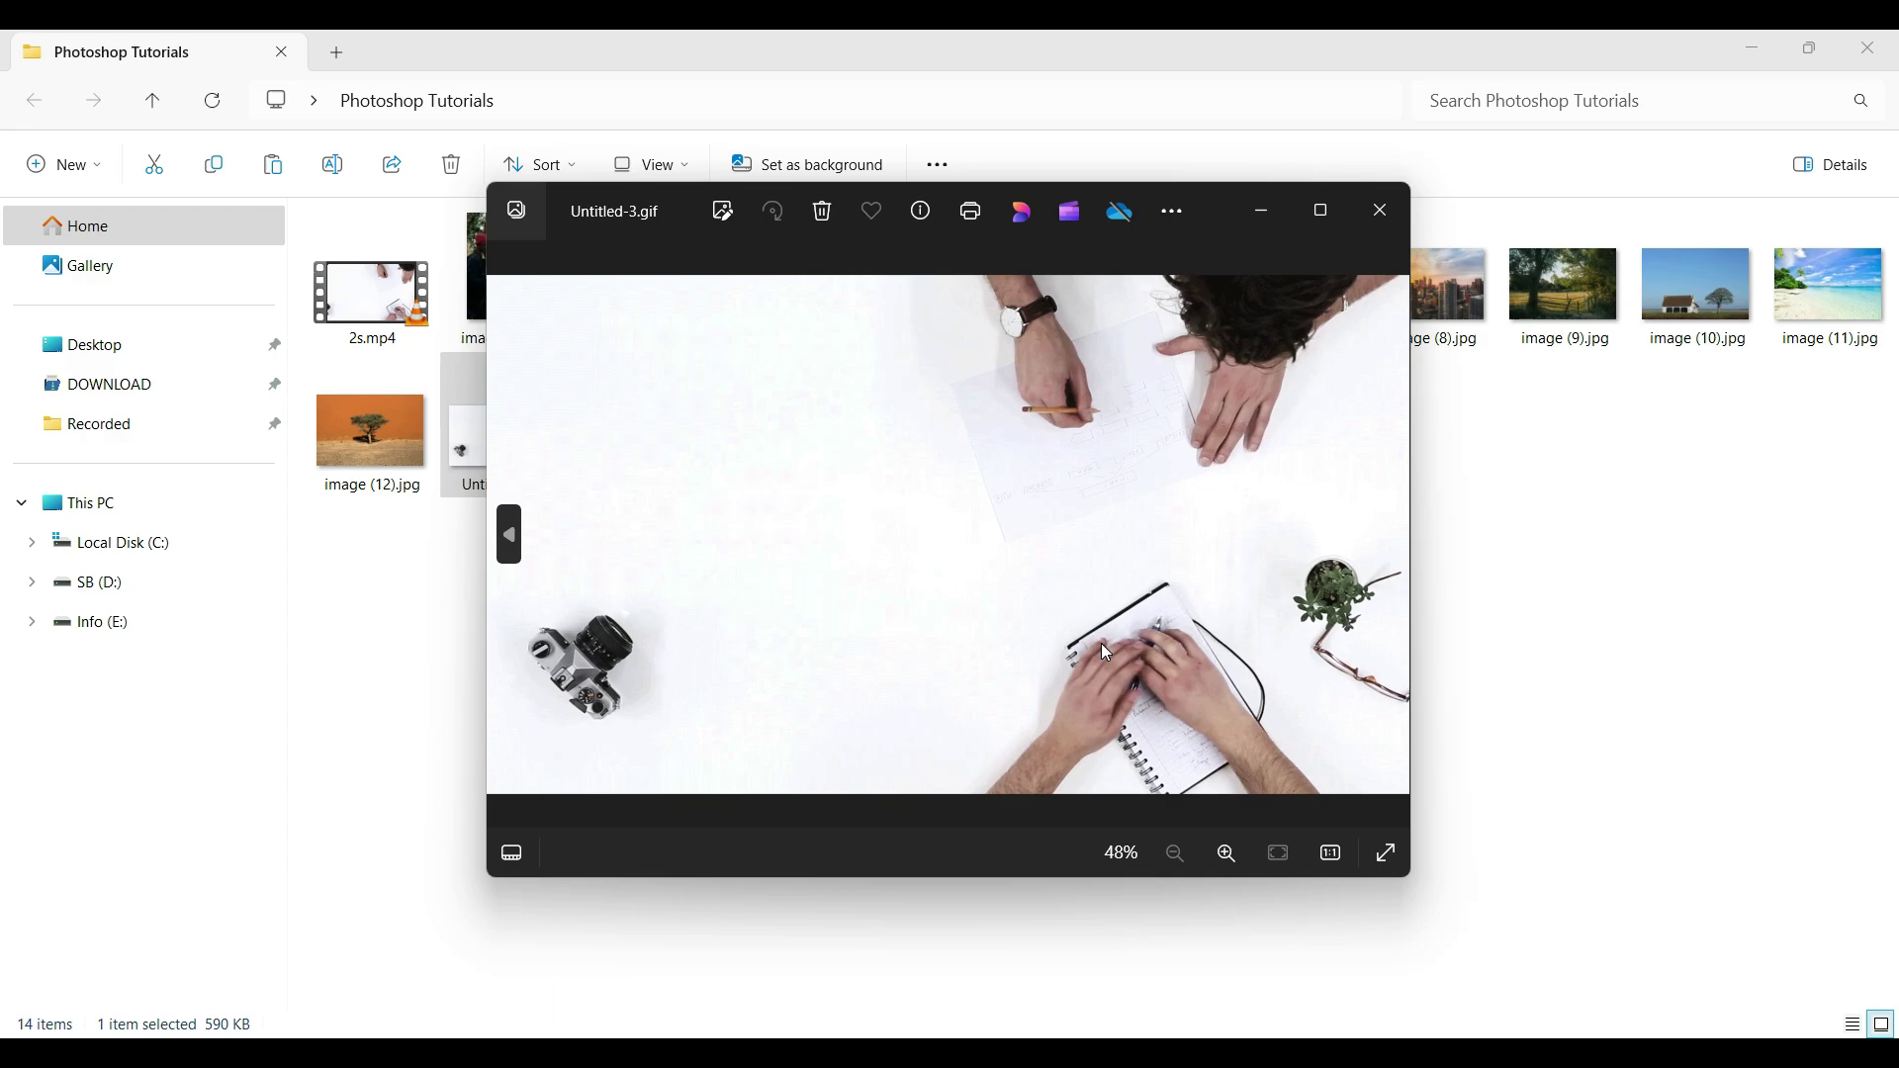
{"action": "left_click", "coordinate": [1383, 212]}
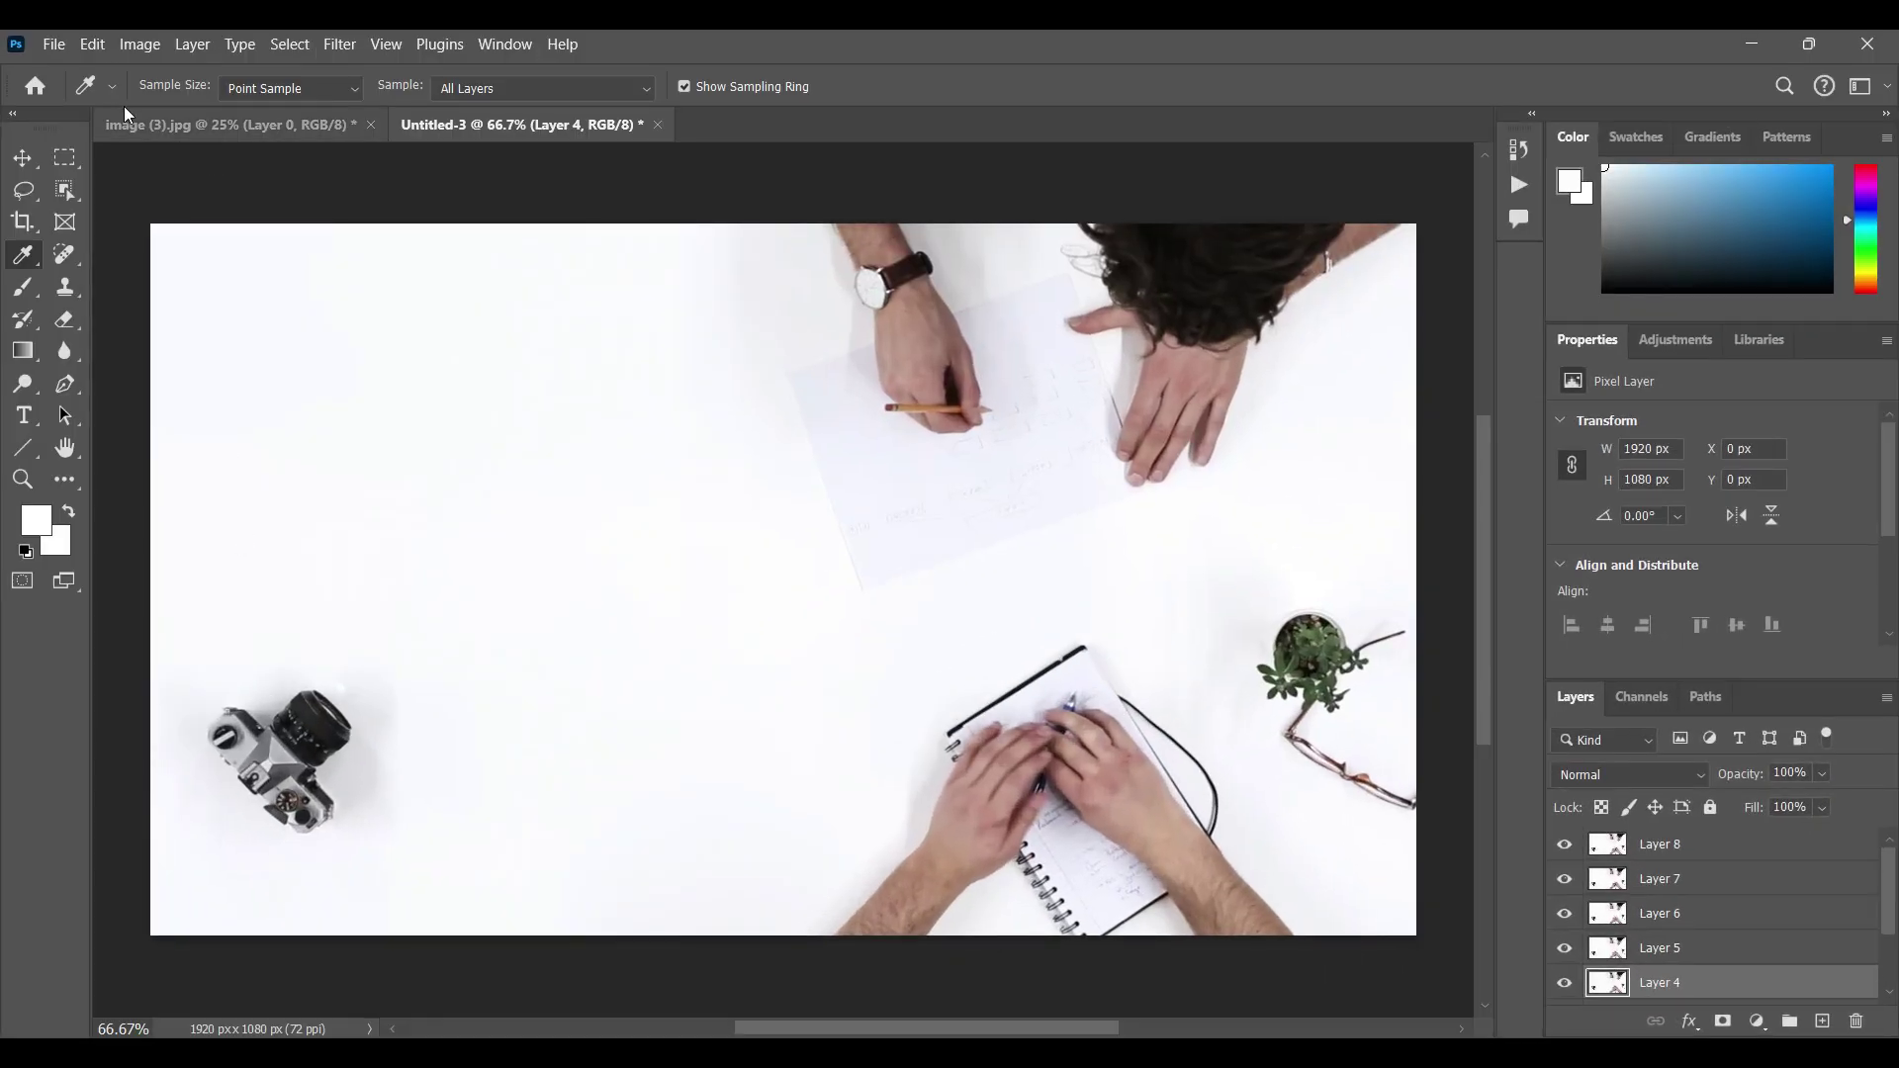
Step: Delete Layer 5 and the layers below, keeping Layer 8, then close Untitled-3 without saving
{"action": "left_click", "coordinate": [53, 45]}
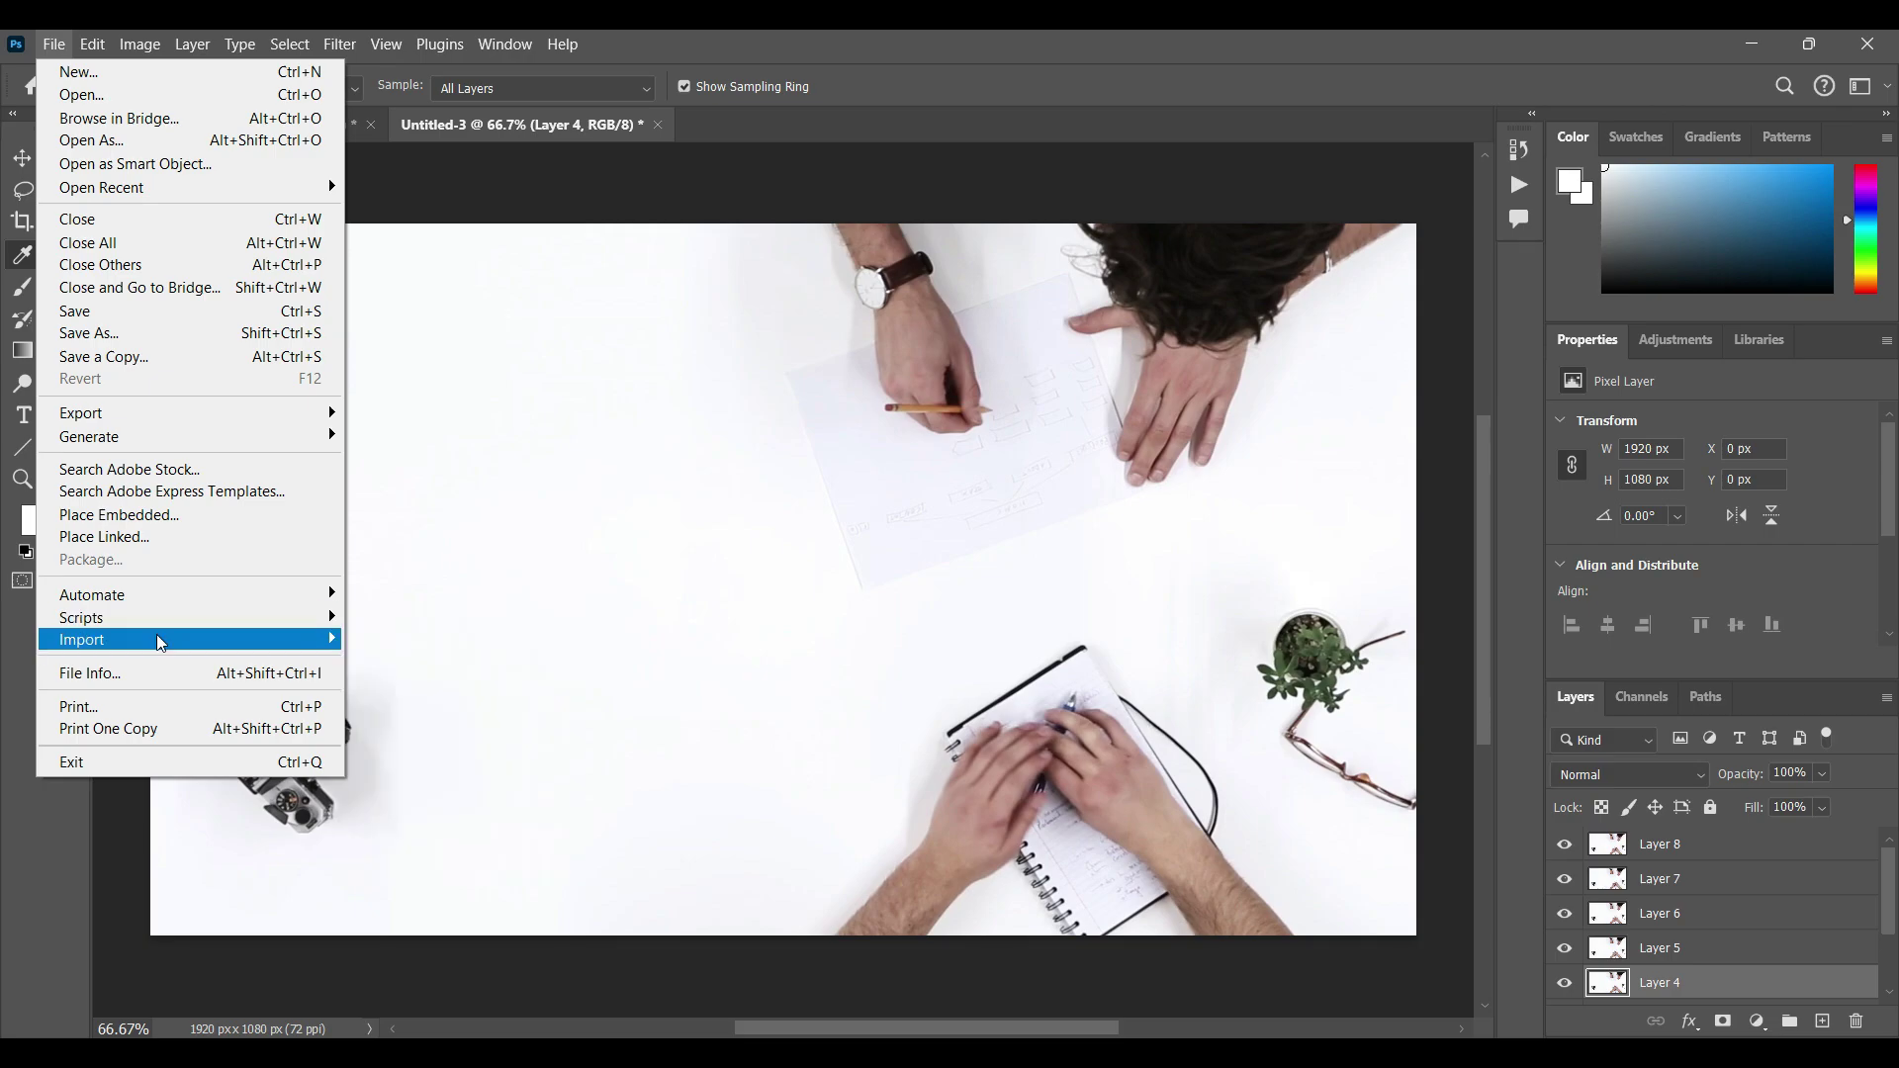
{"action": "mouse_move", "coordinate": [81, 639]}
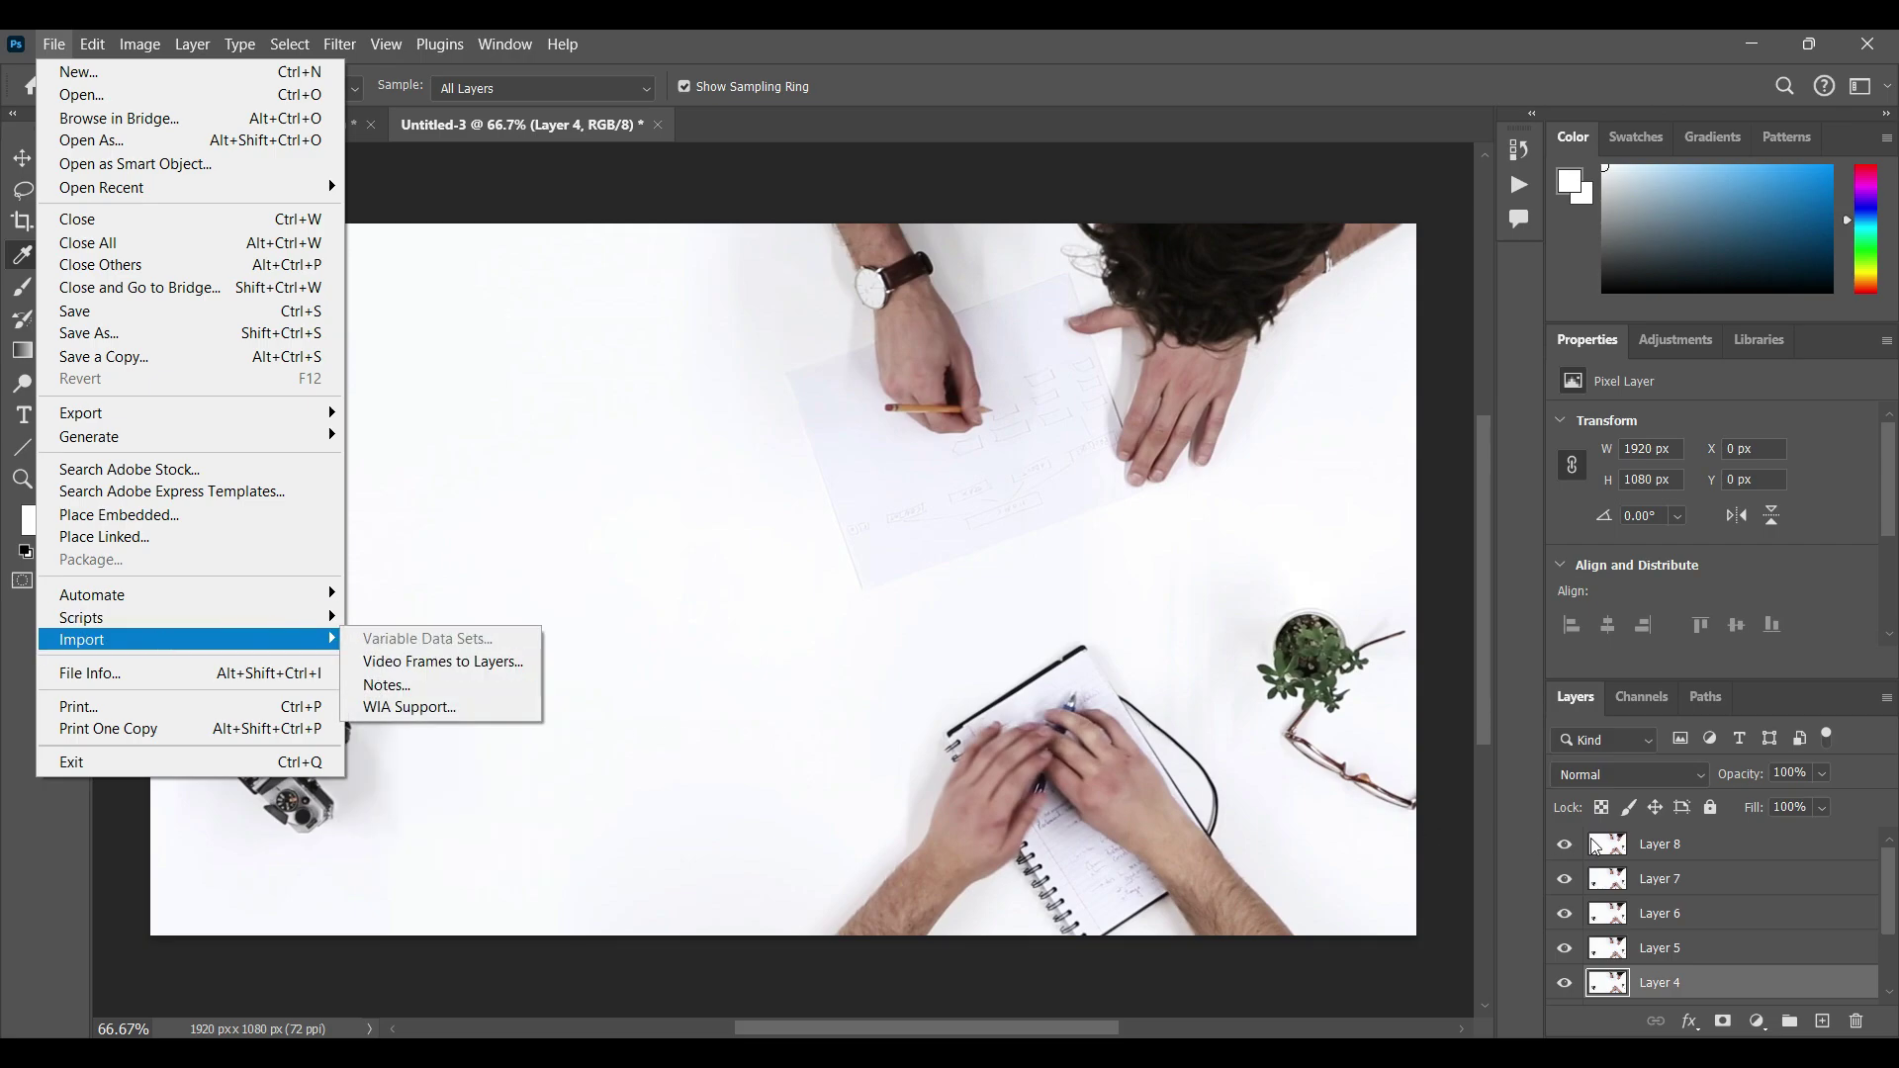
{"action": "left_click", "coordinate": [1779, 952]}
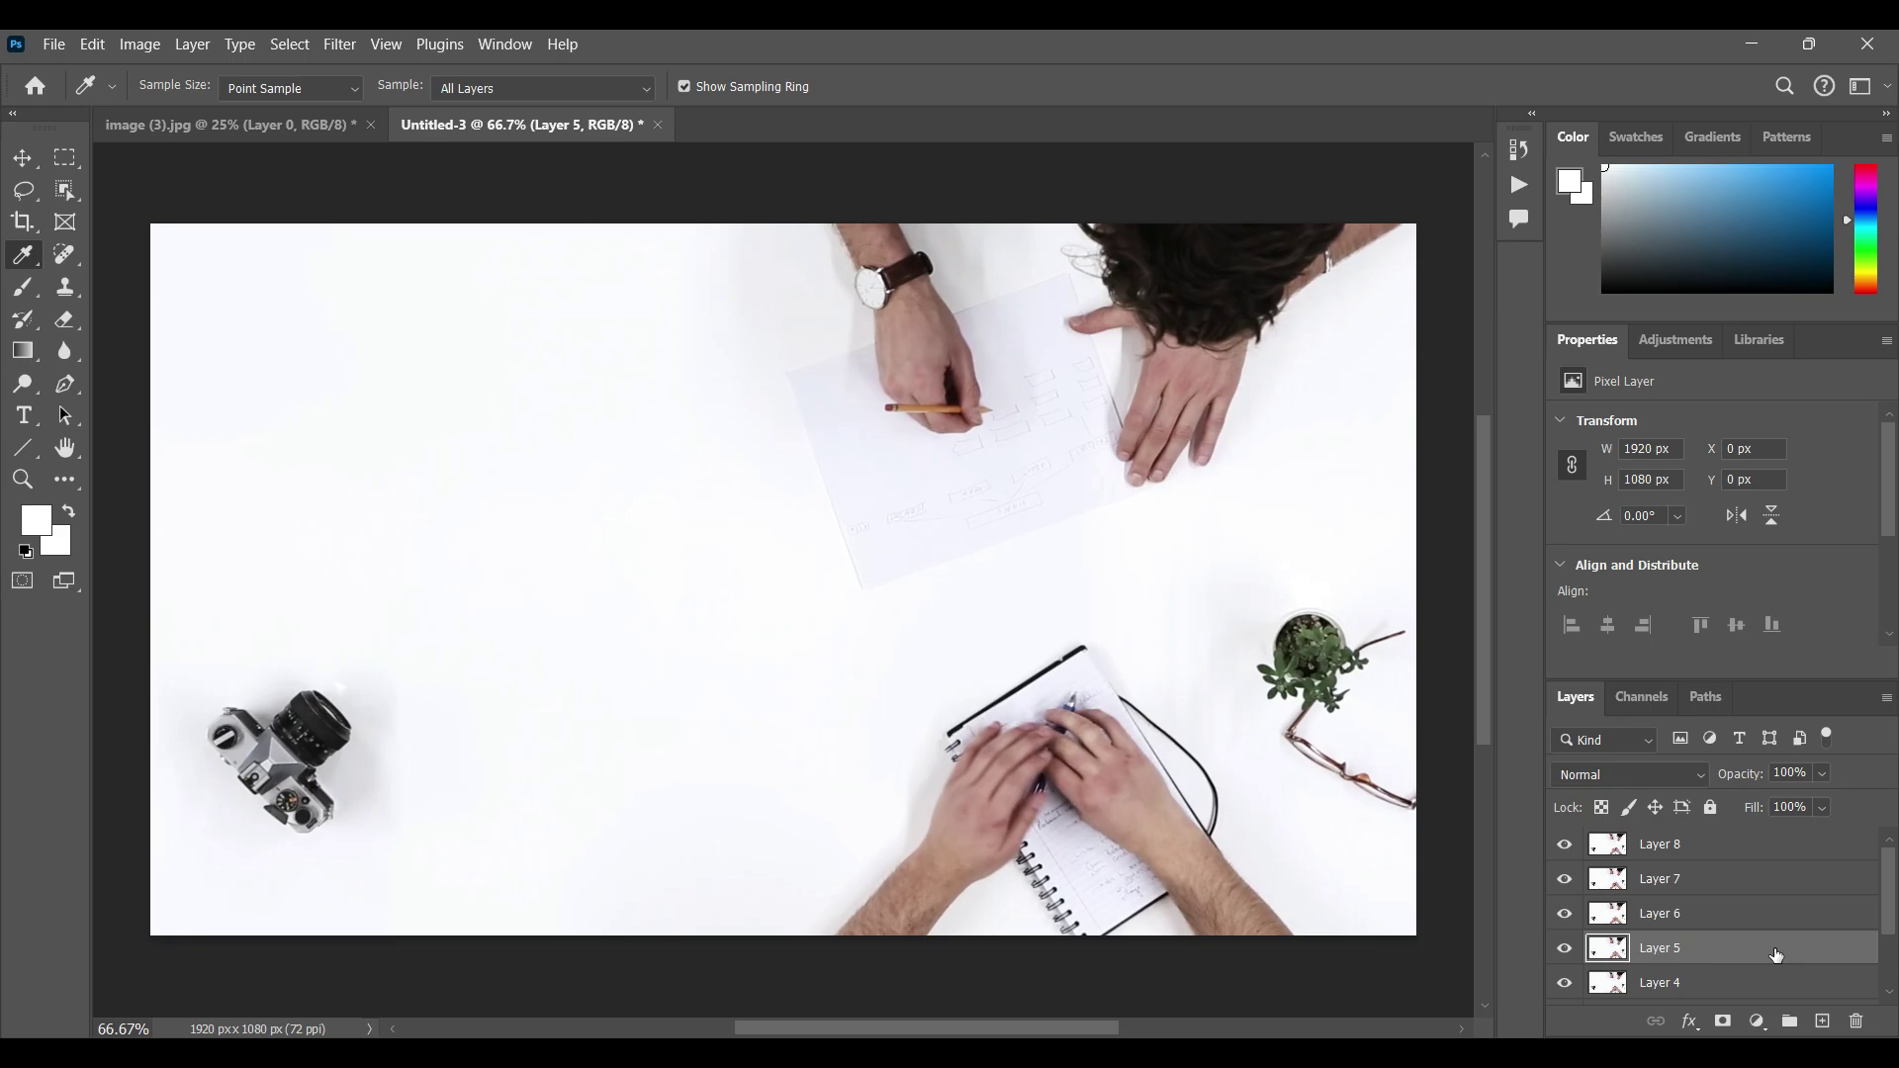
{"action": "key", "text": "Delete"}
{"action": "key", "text": "Delete"}
{"action": "key", "text": "Delete"}
{"action": "key", "text": "Delete"}
{"action": "key", "text": "Delete"}
{"action": "key", "text": "Delete"}
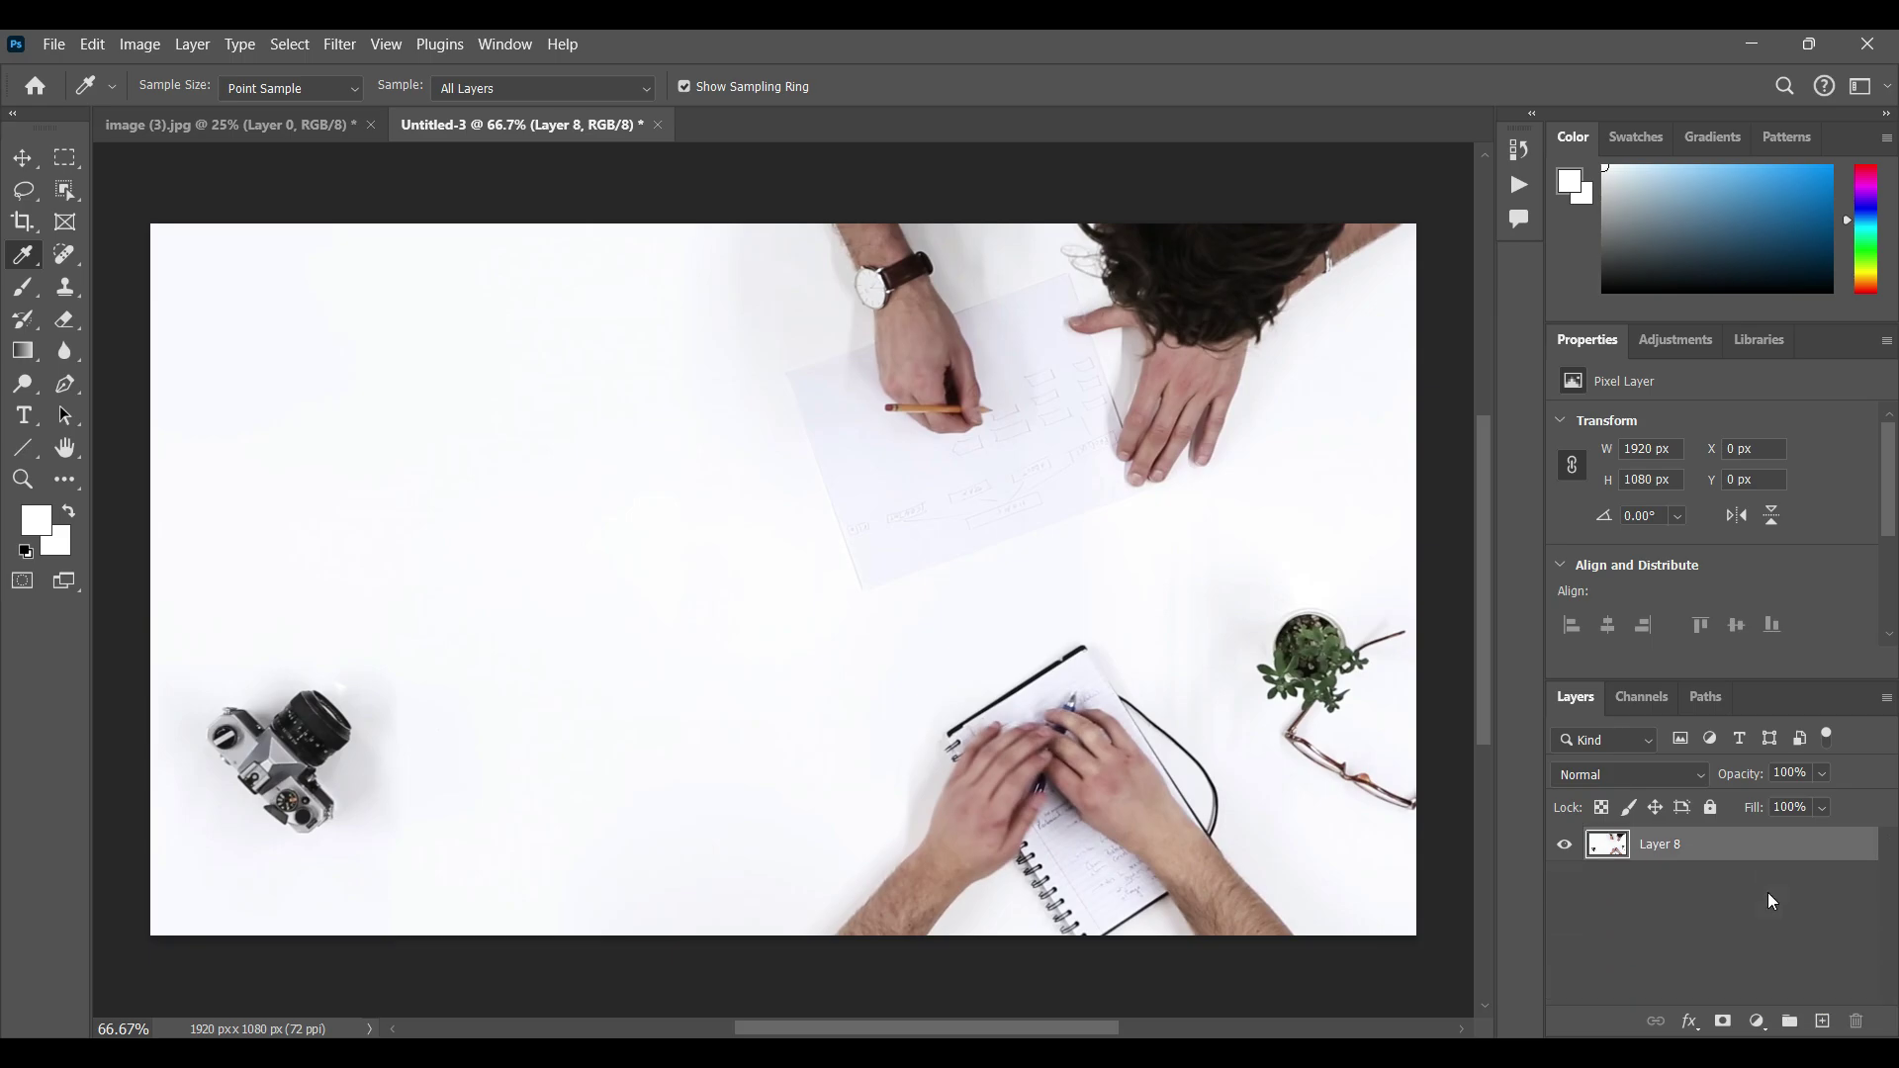
{"action": "left_click", "coordinate": [661, 125]}
Step: Discard the unsaved changes to Untitled-3 and switch to the Note tool
{"action": "left_click", "coordinate": [979, 435]}
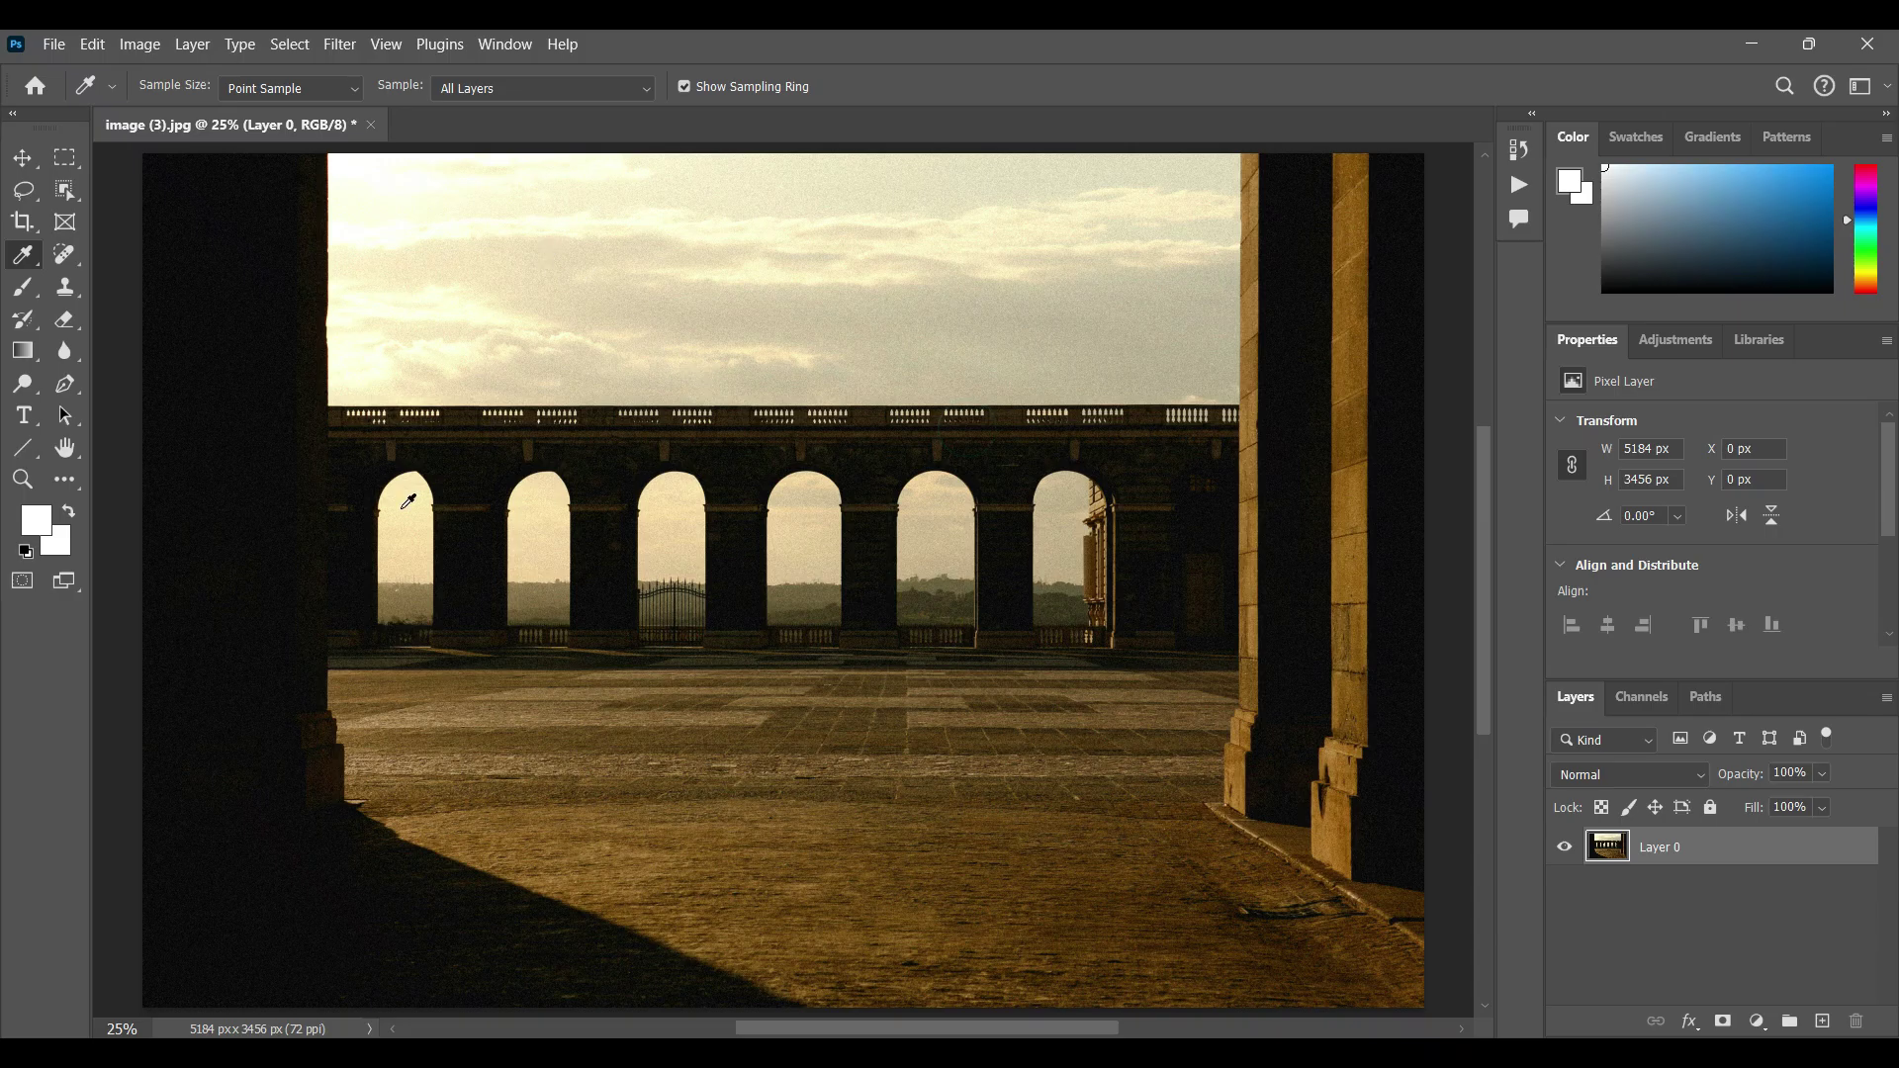
{"action": "left_click", "coordinate": [54, 44]}
{"action": "right_click", "coordinate": [24, 259]}
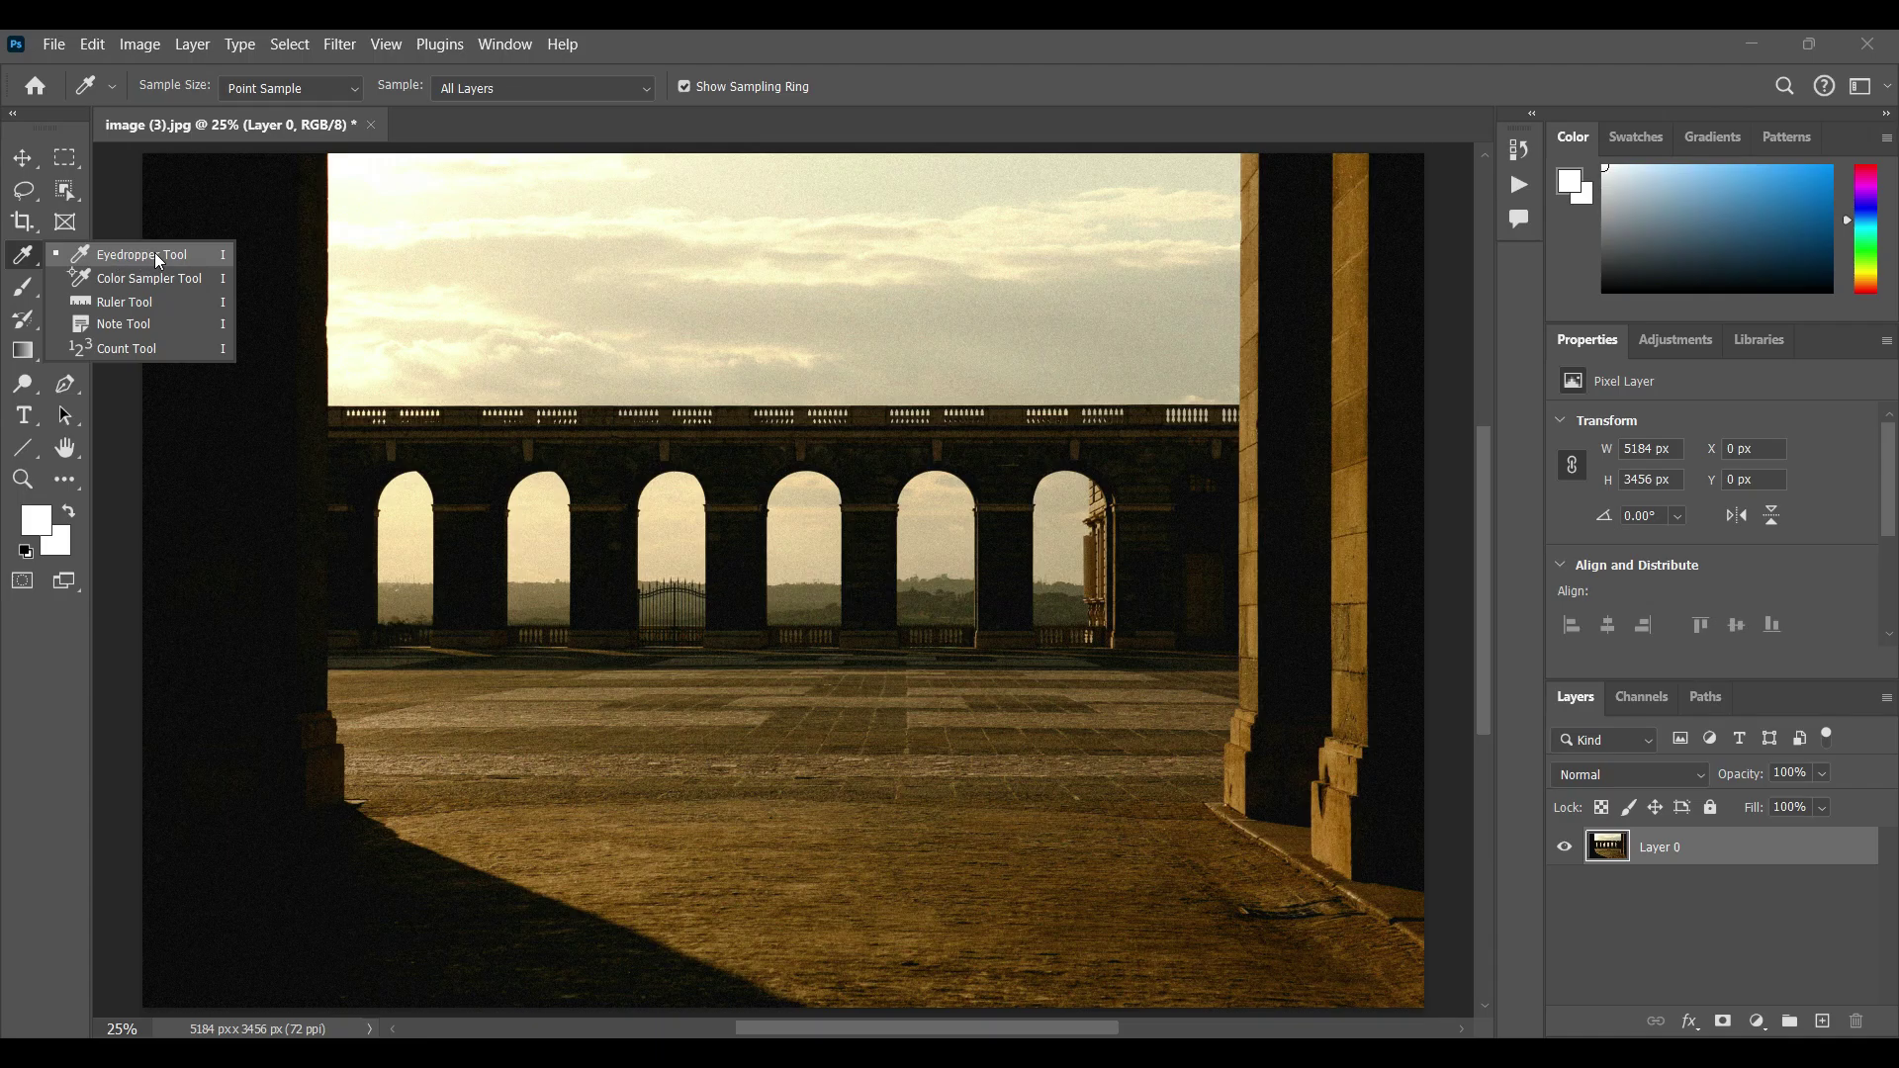
{"action": "left_click", "coordinate": [127, 322]}
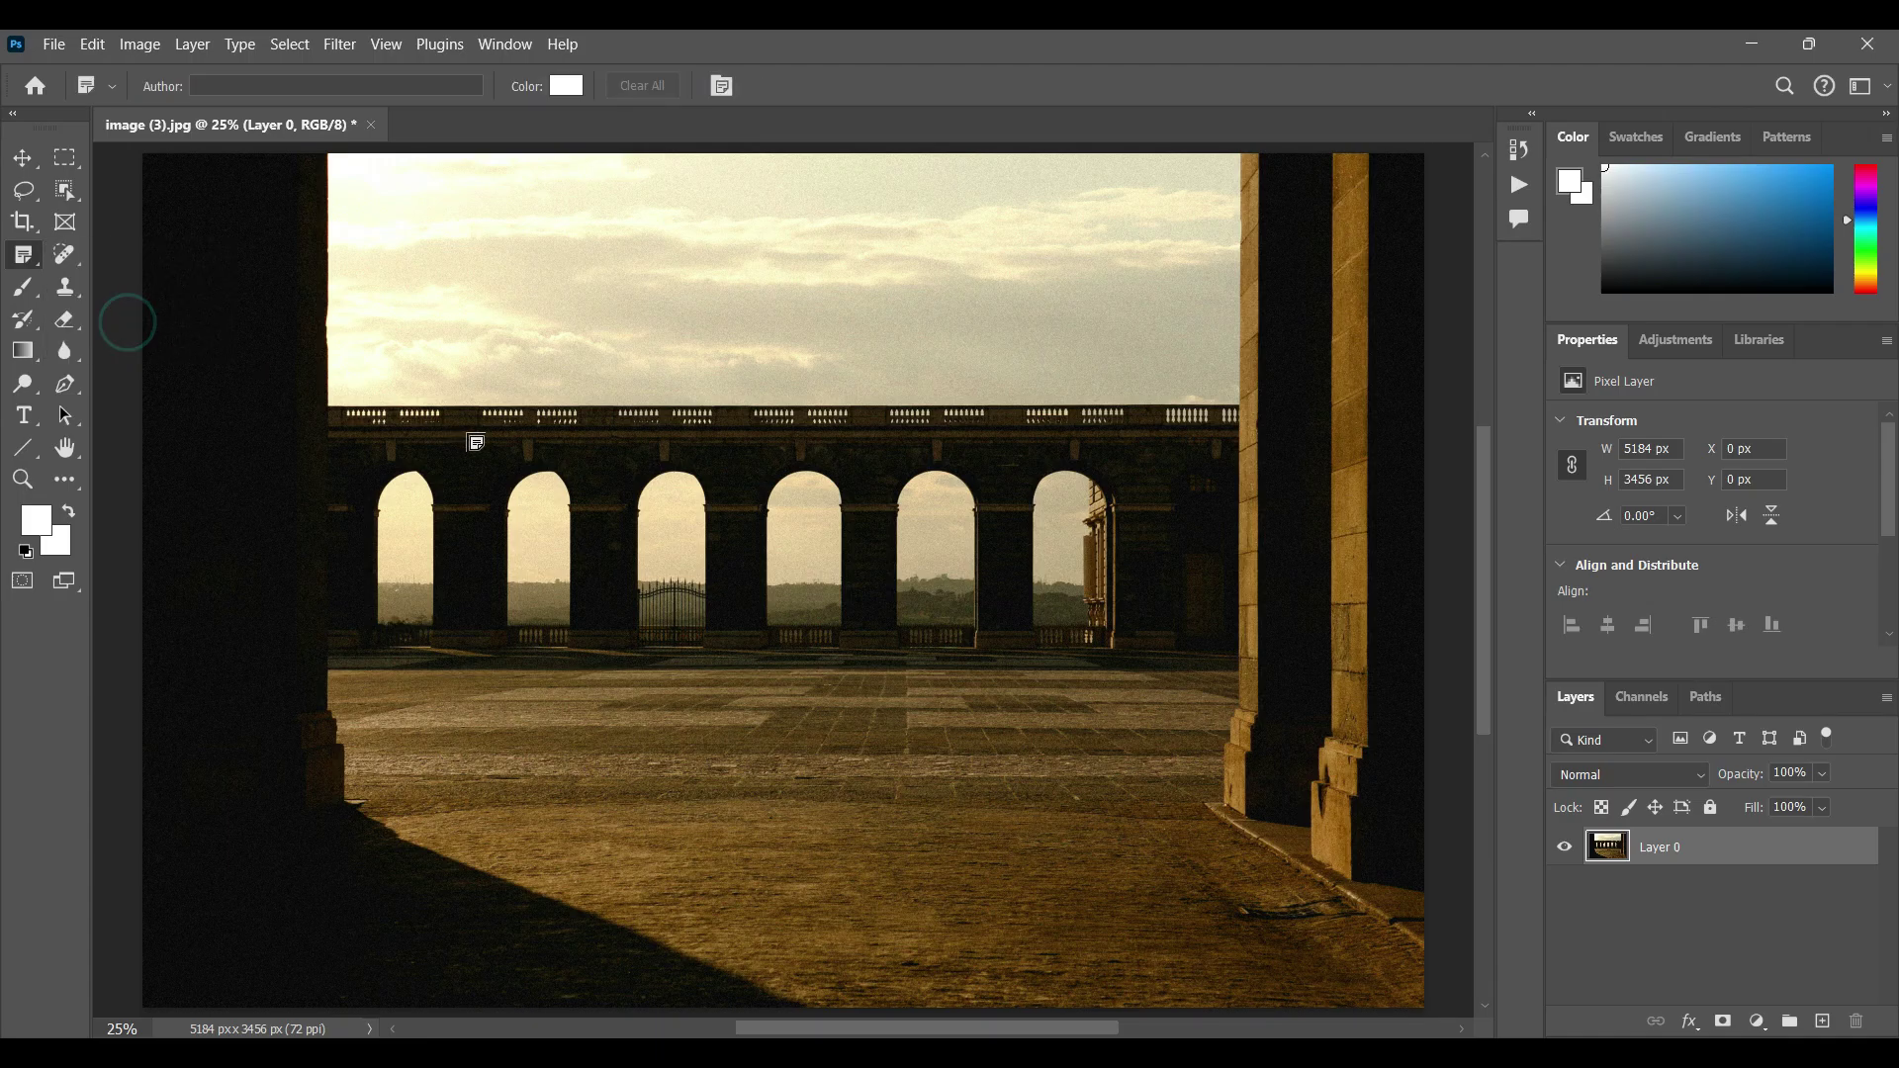
Step: Place a note on the photo, add a second note reading 'this is shadow', and hide the Notes panel
{"action": "left_click", "coordinate": [733, 438]}
{"action": "type", "text": "this is bridge"}
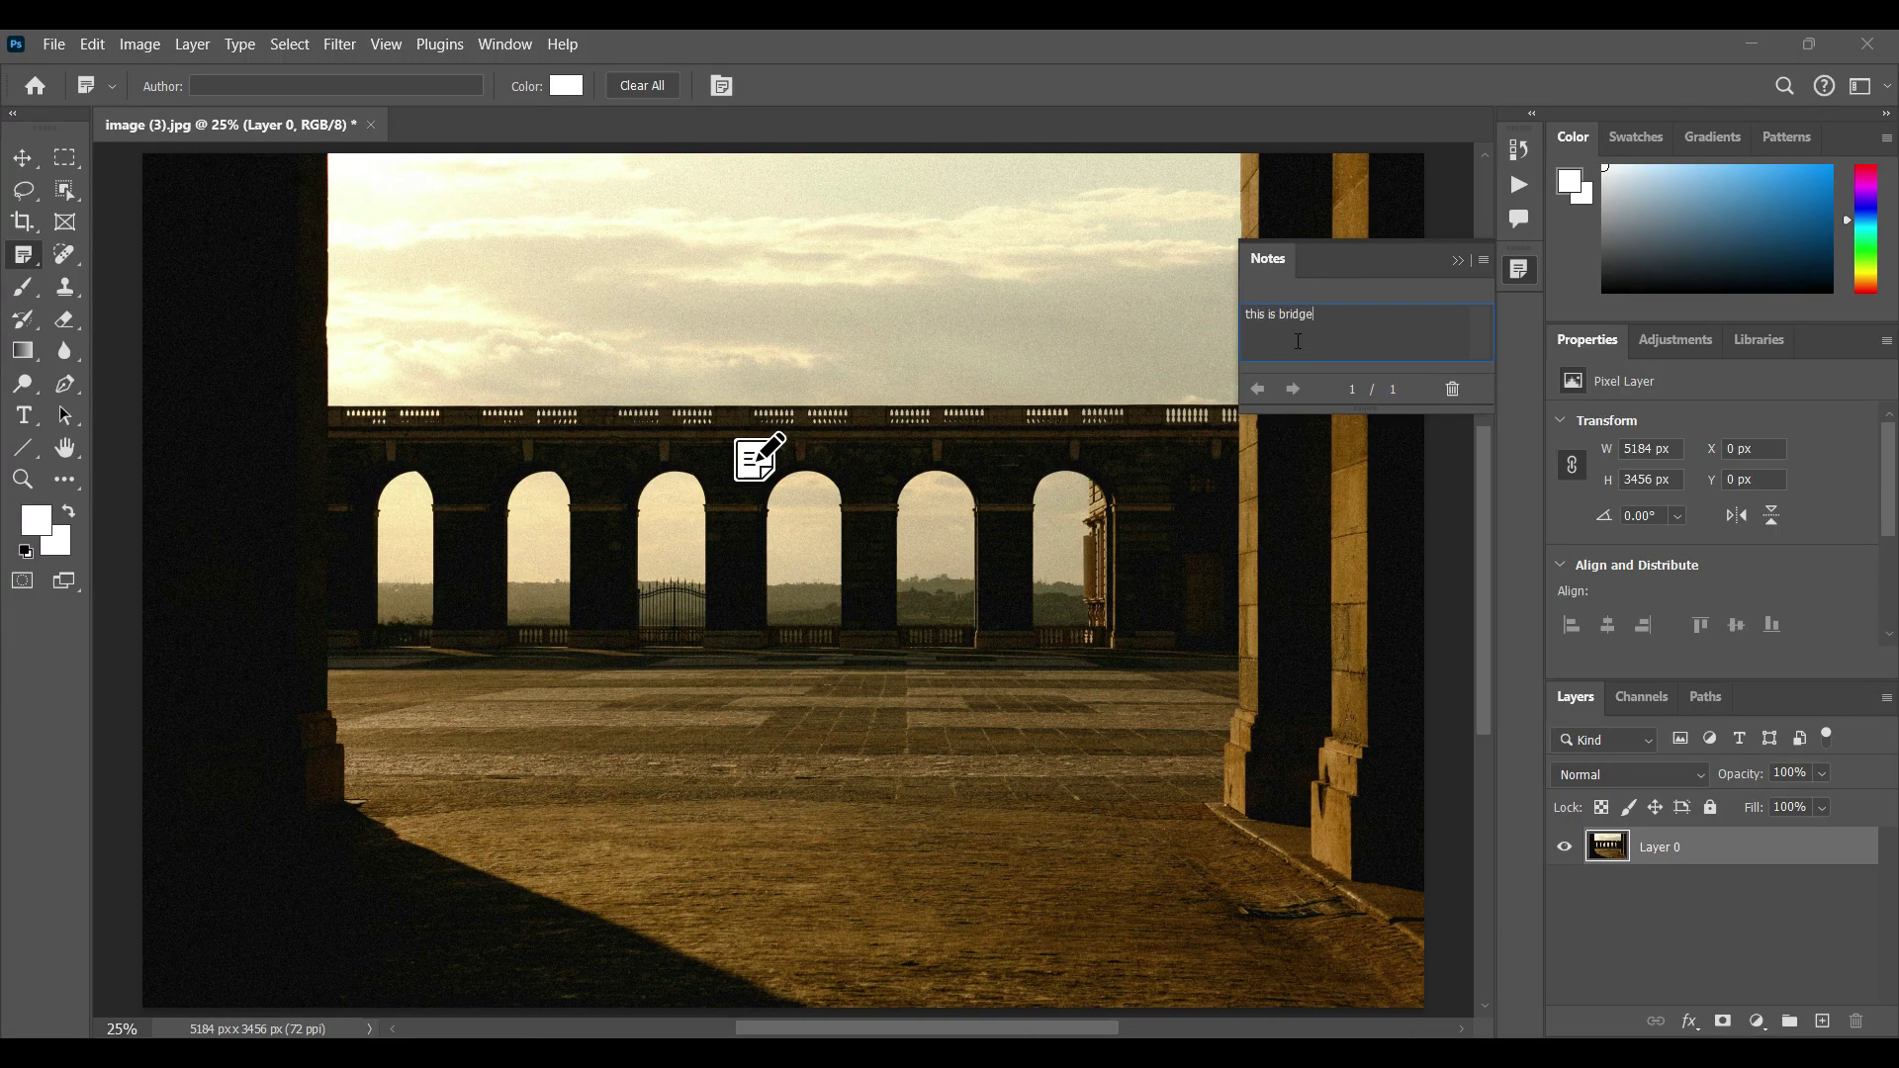
{"action": "left_click", "coordinate": [229, 876]}
{"action": "type", "text": "this i"}
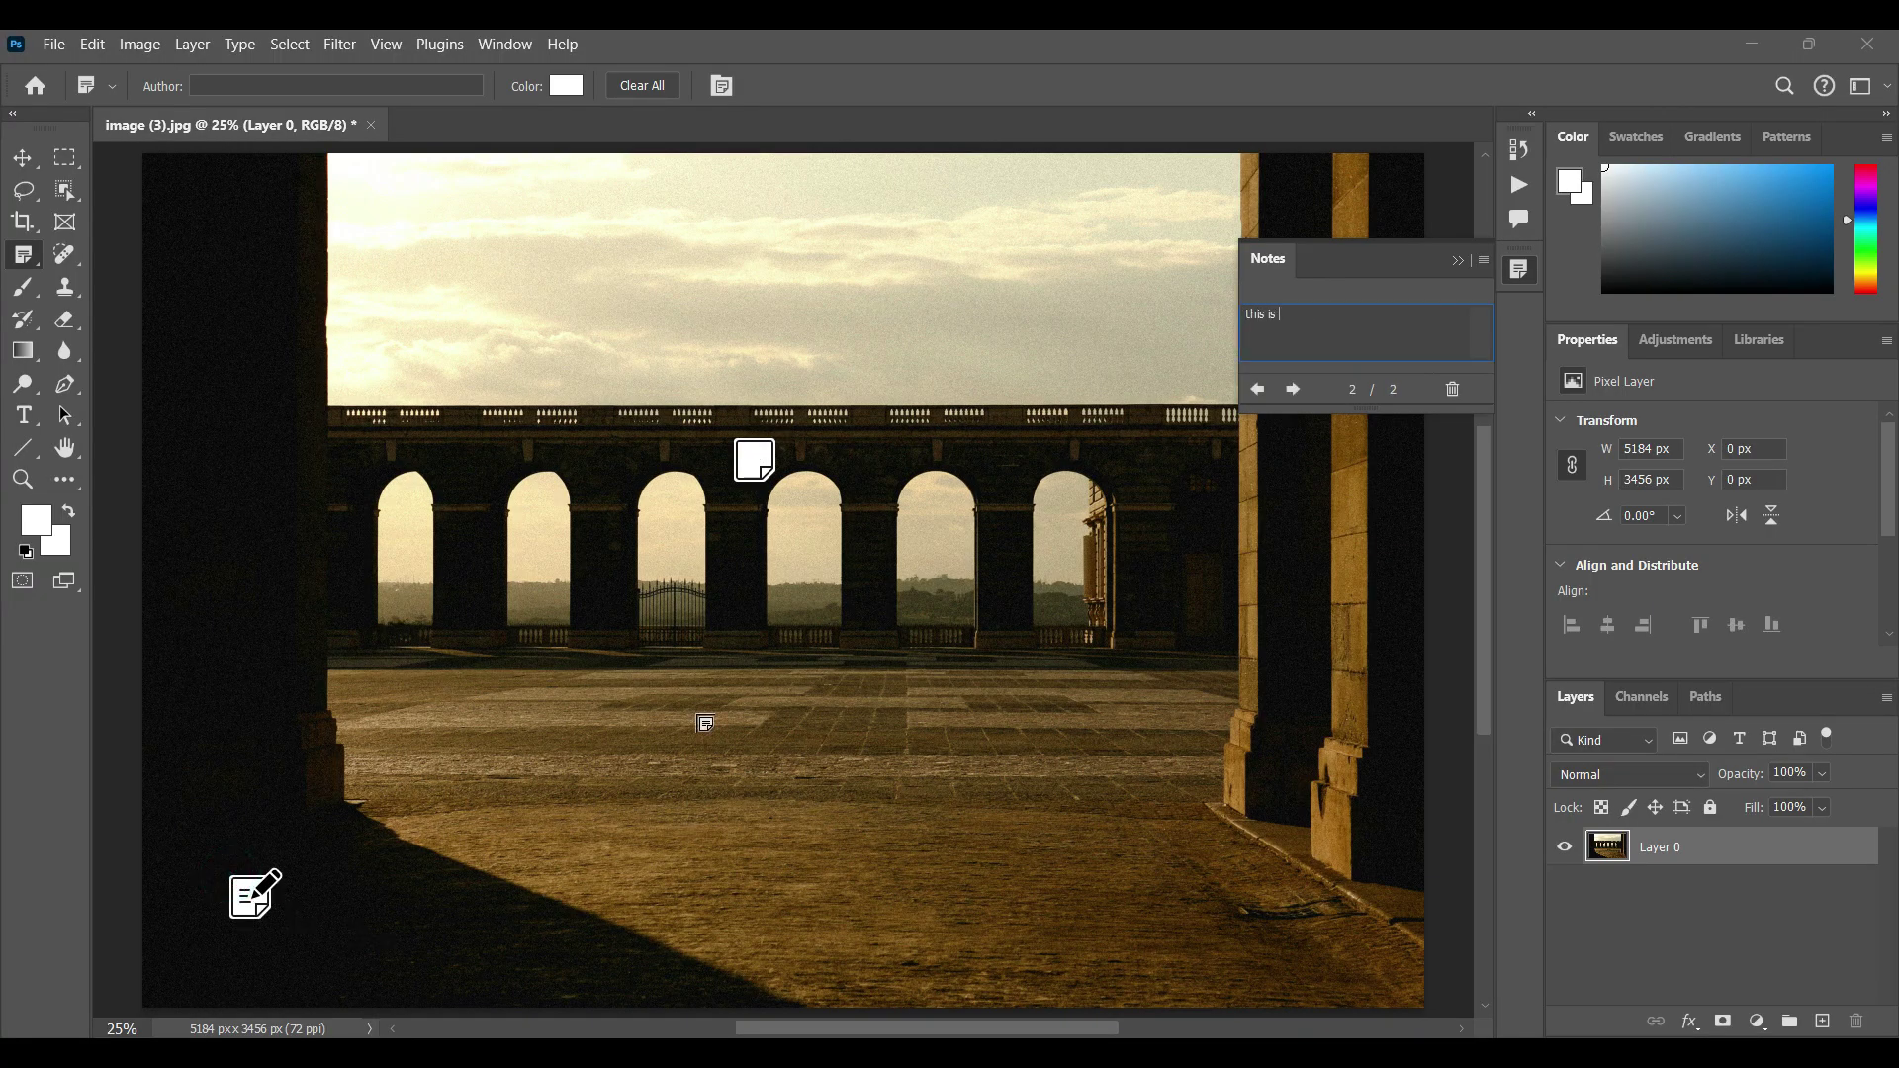
{"action": "type", "text": " shadow"}
{"action": "left_click", "coordinate": [1458, 262]}
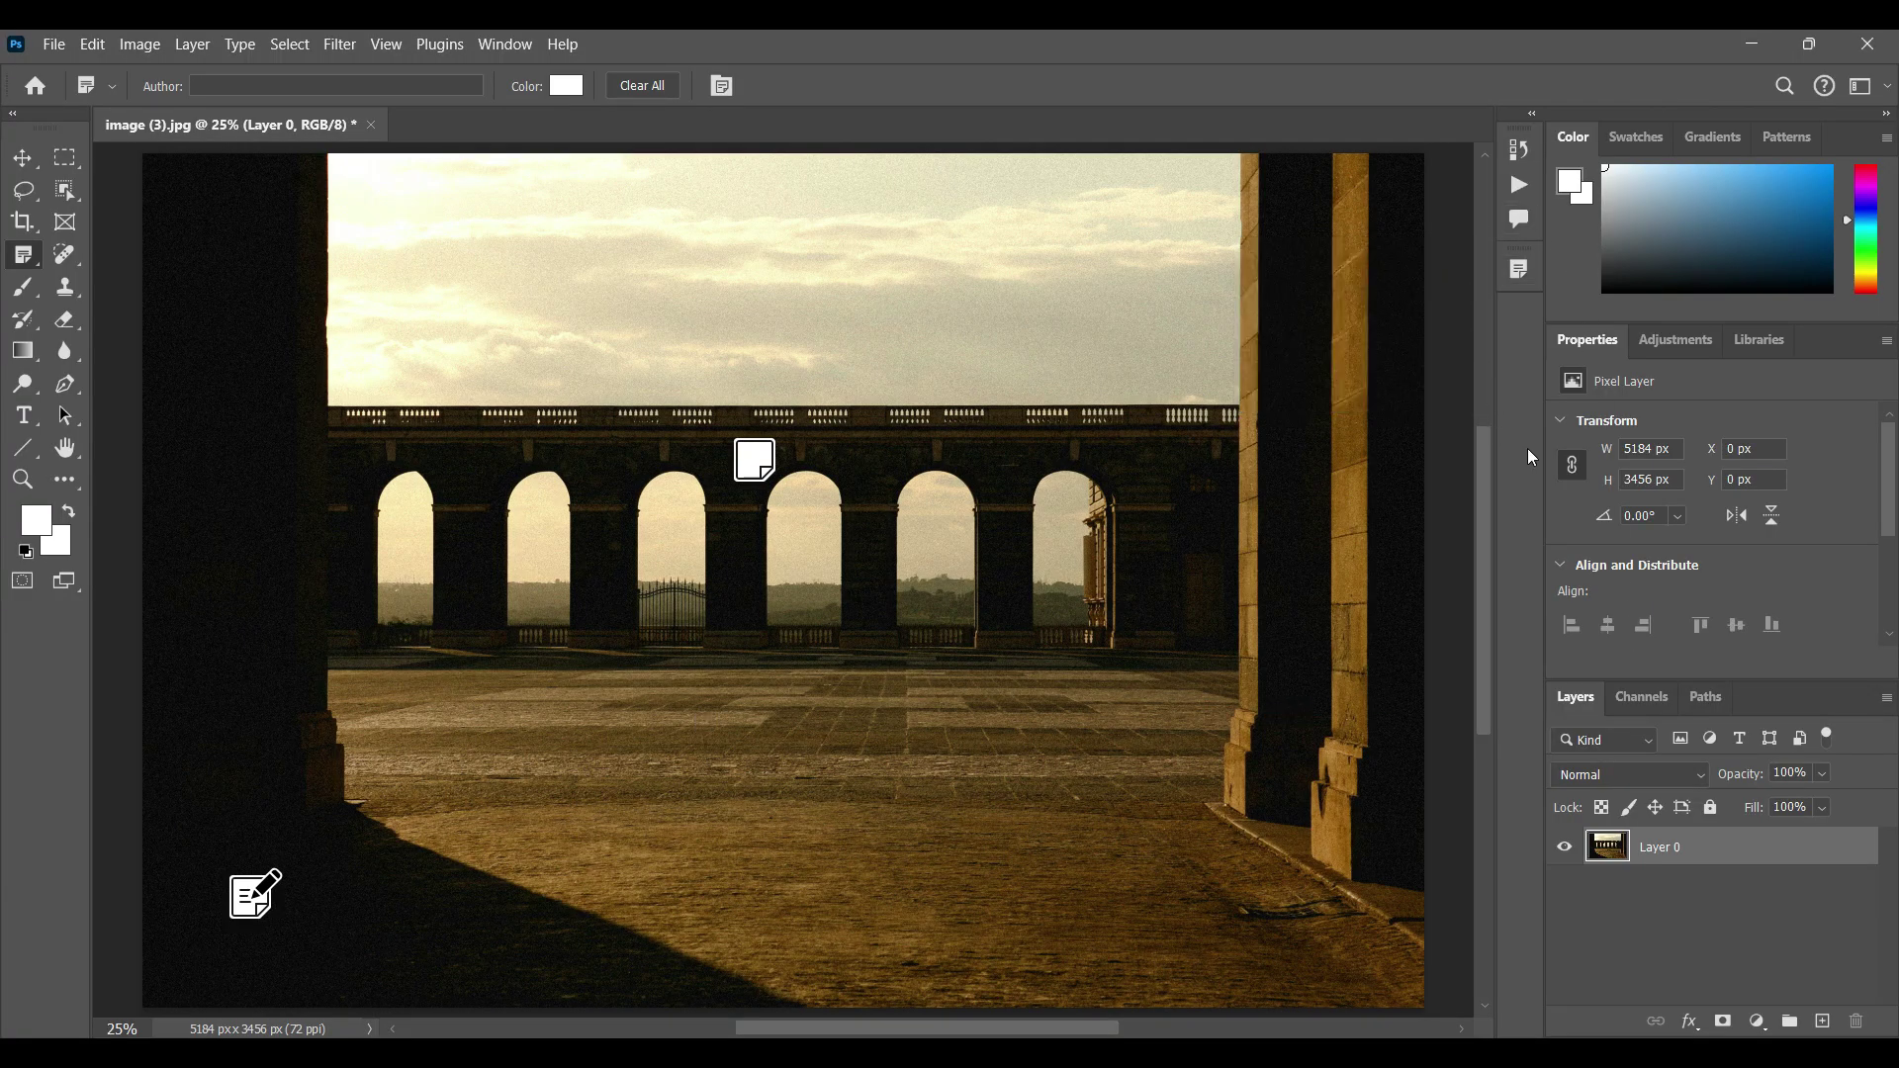
{"action": "left_click", "coordinate": [45, 41]}
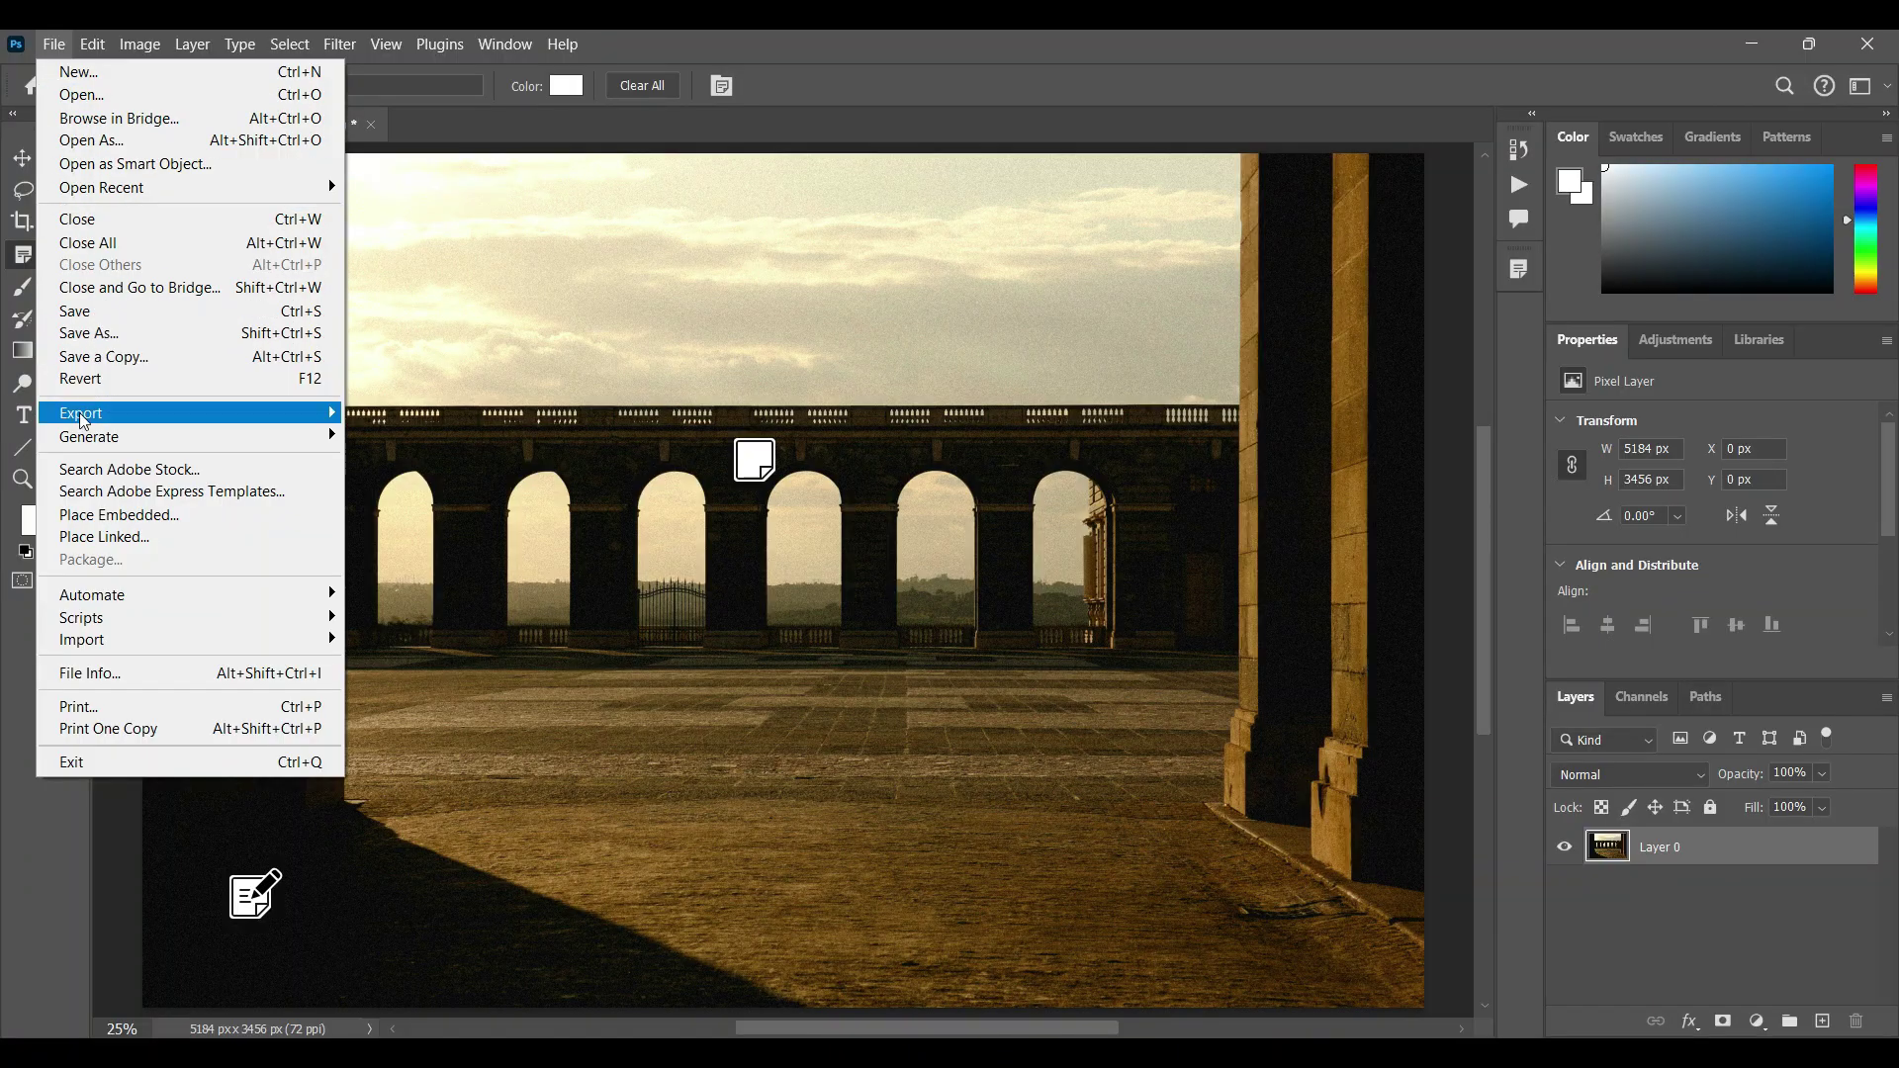
Step: Save the photo as Photoshop PDF image (3).pdf with Acrobat 5 (PDF 1.4) compatibility, then minimize Photoshop
{"action": "left_click", "coordinate": [87, 333]}
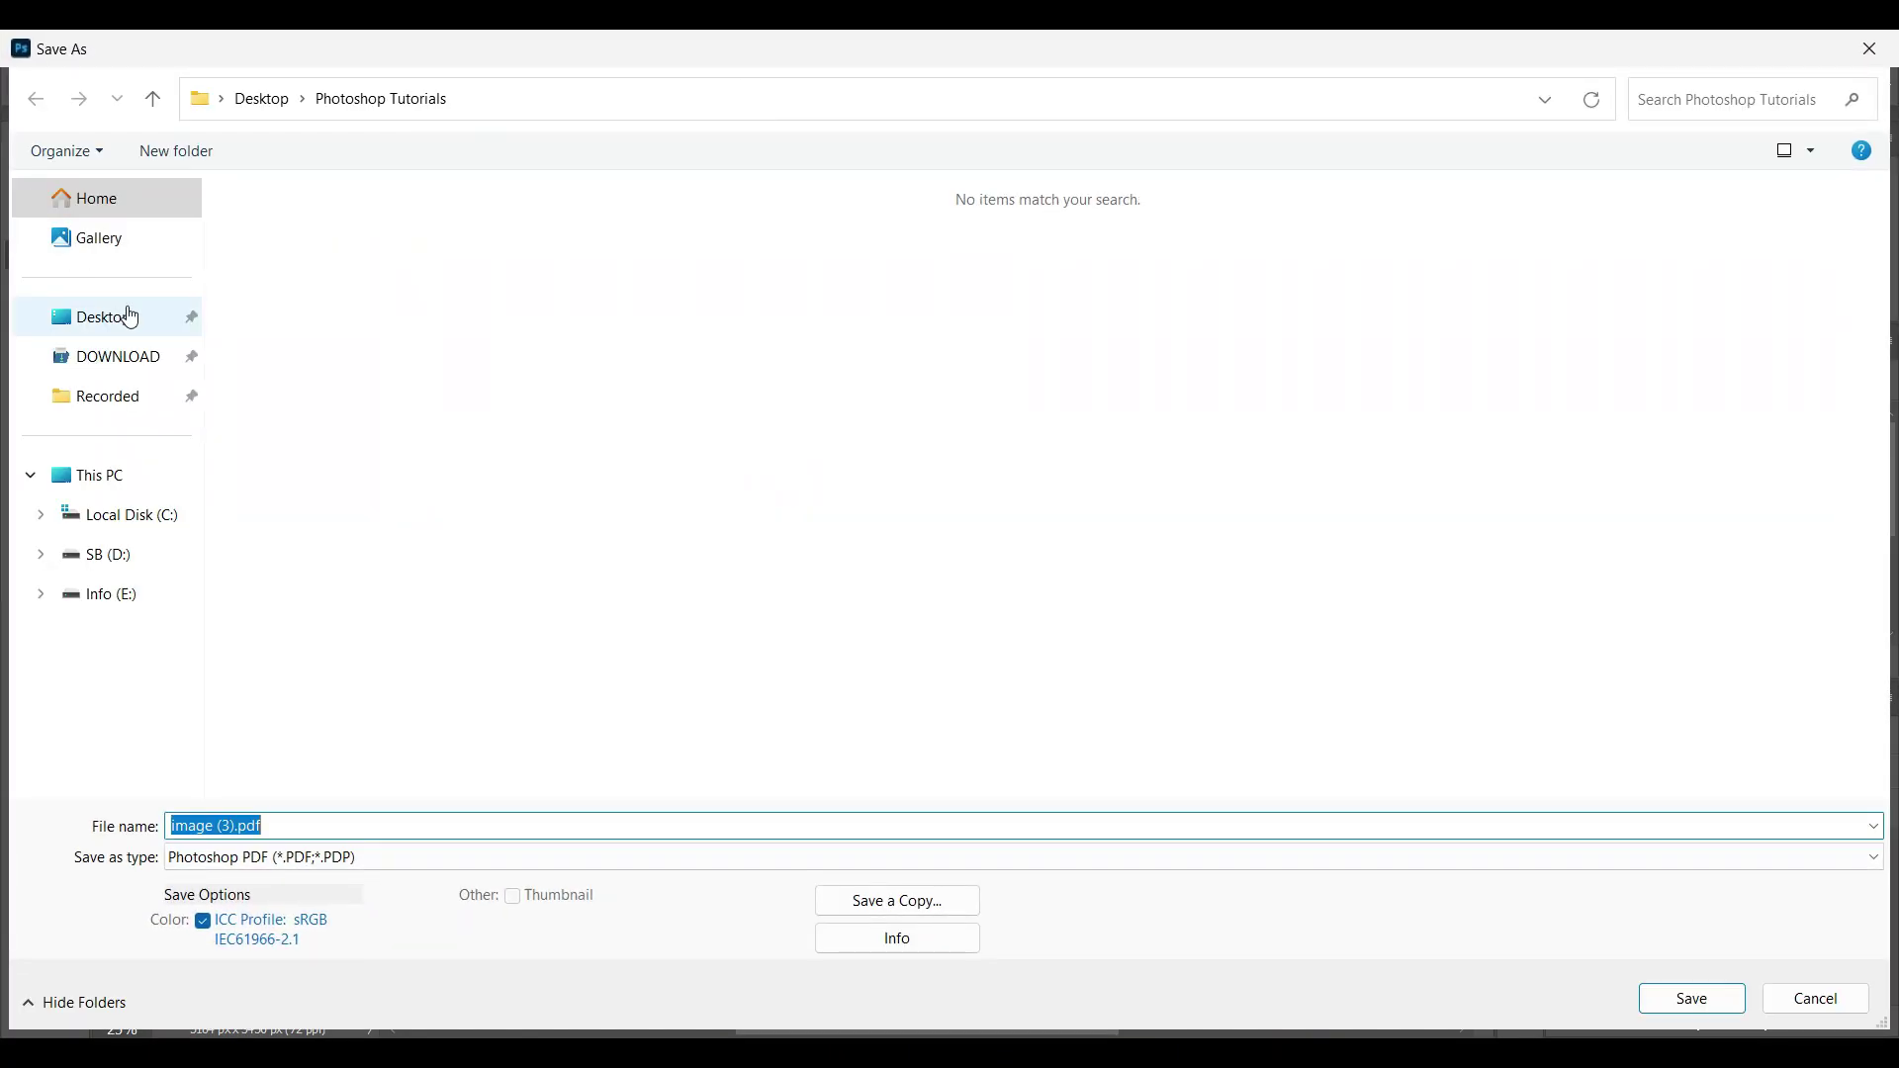
{"action": "left_click", "coordinate": [282, 823]}
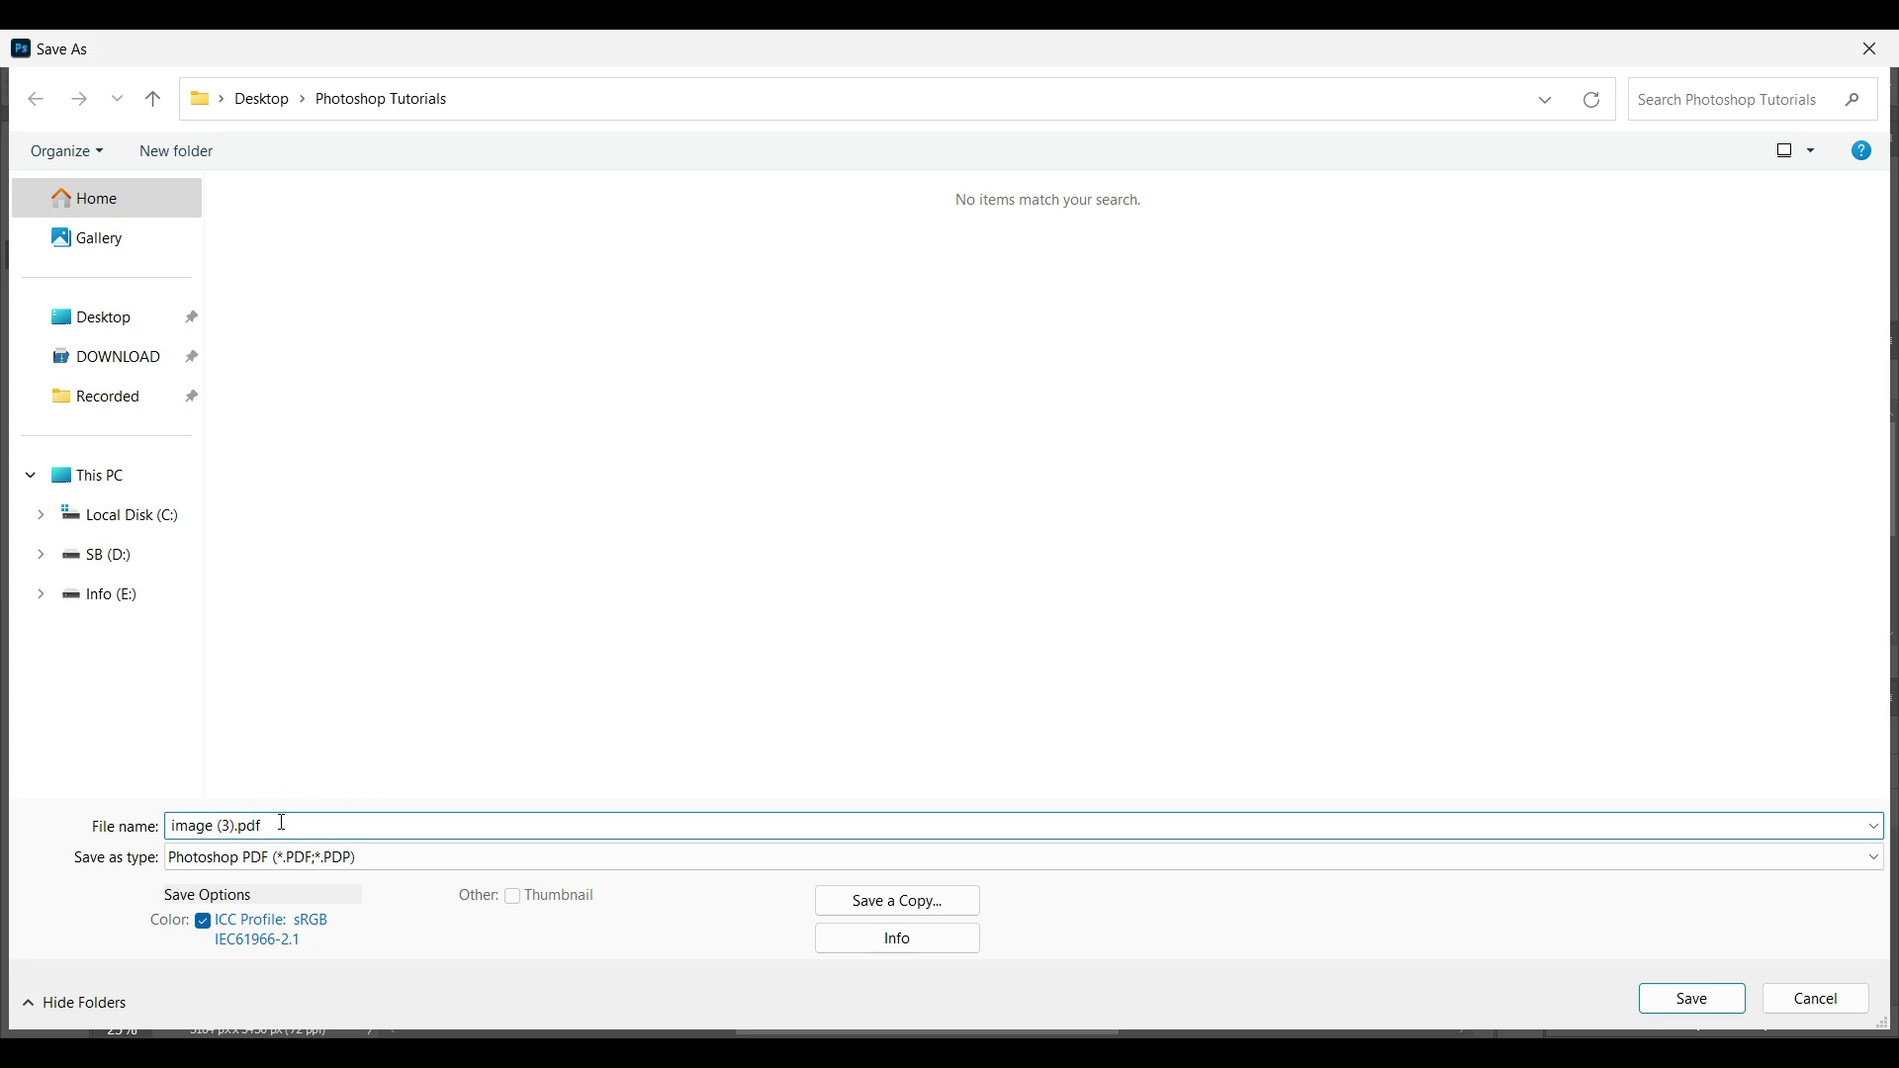
{"action": "left_click", "coordinate": [1688, 1001]}
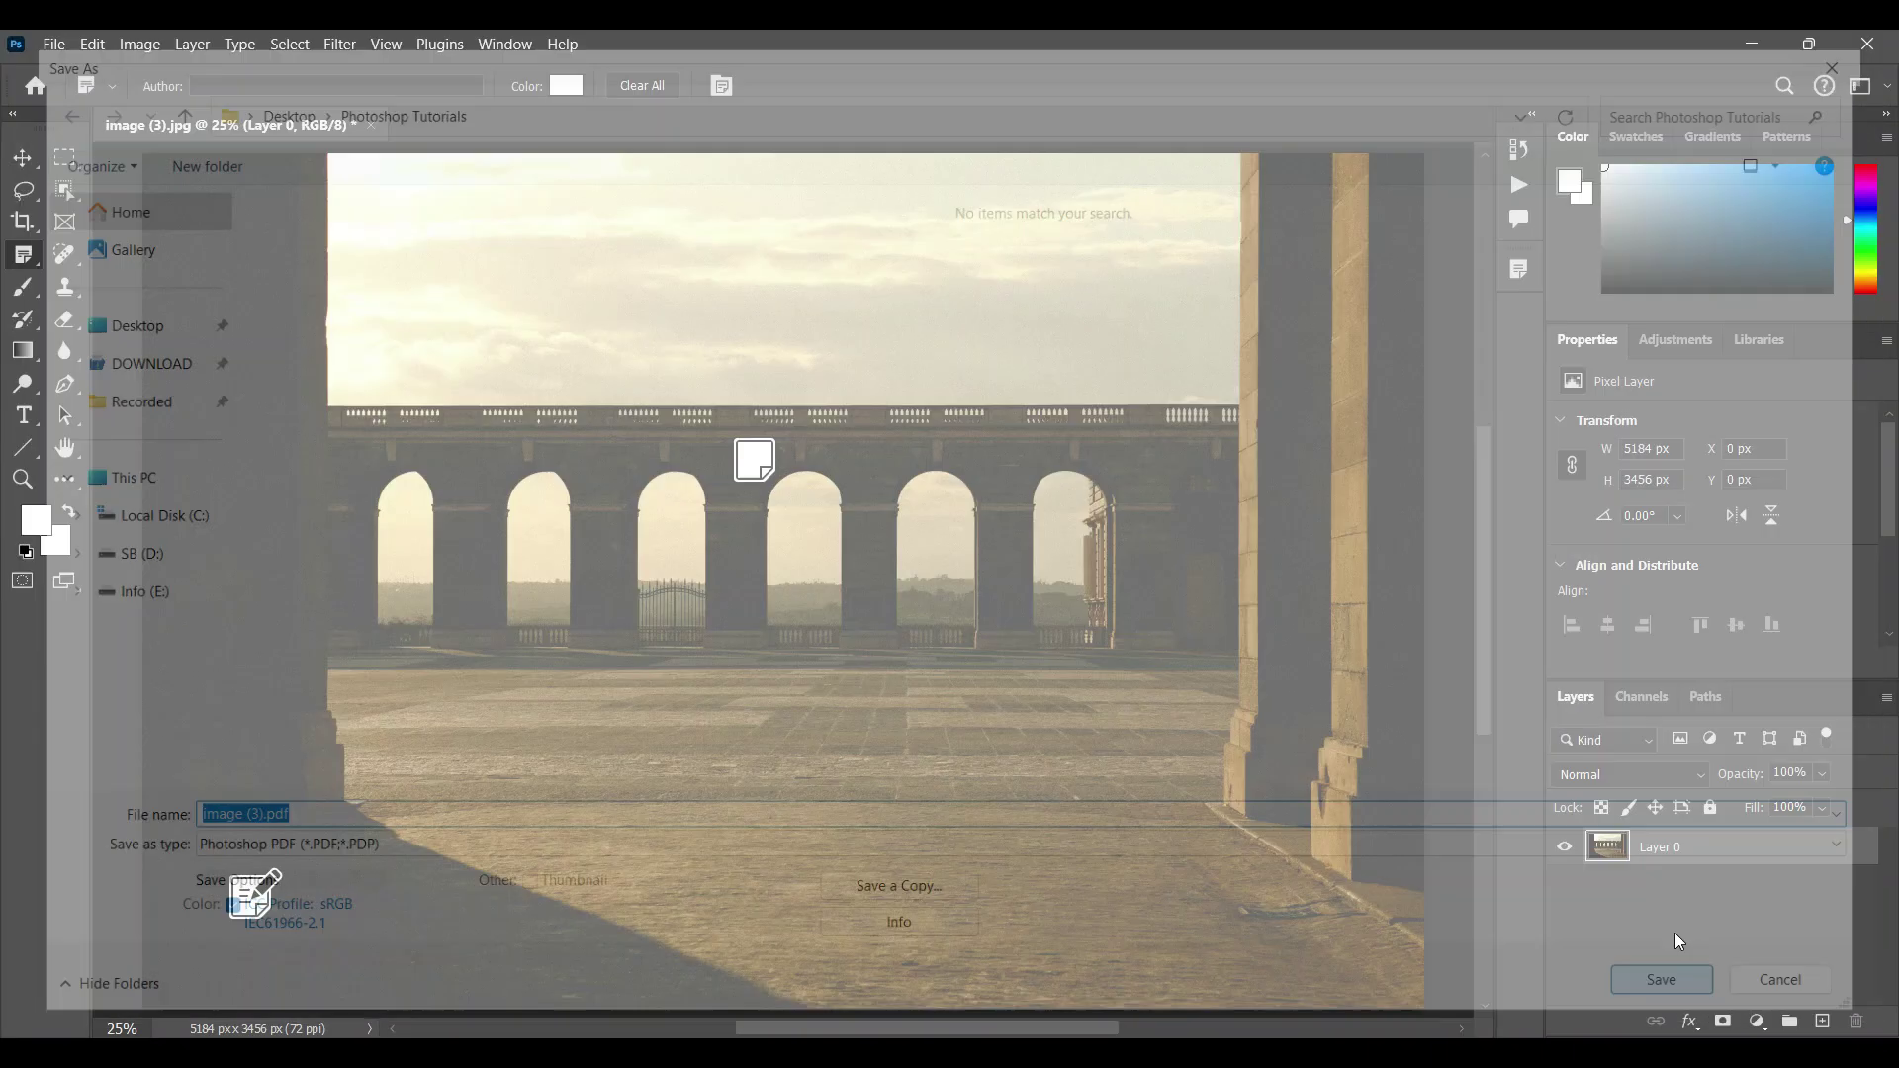
{"action": "left_click", "coordinate": [1016, 458]}
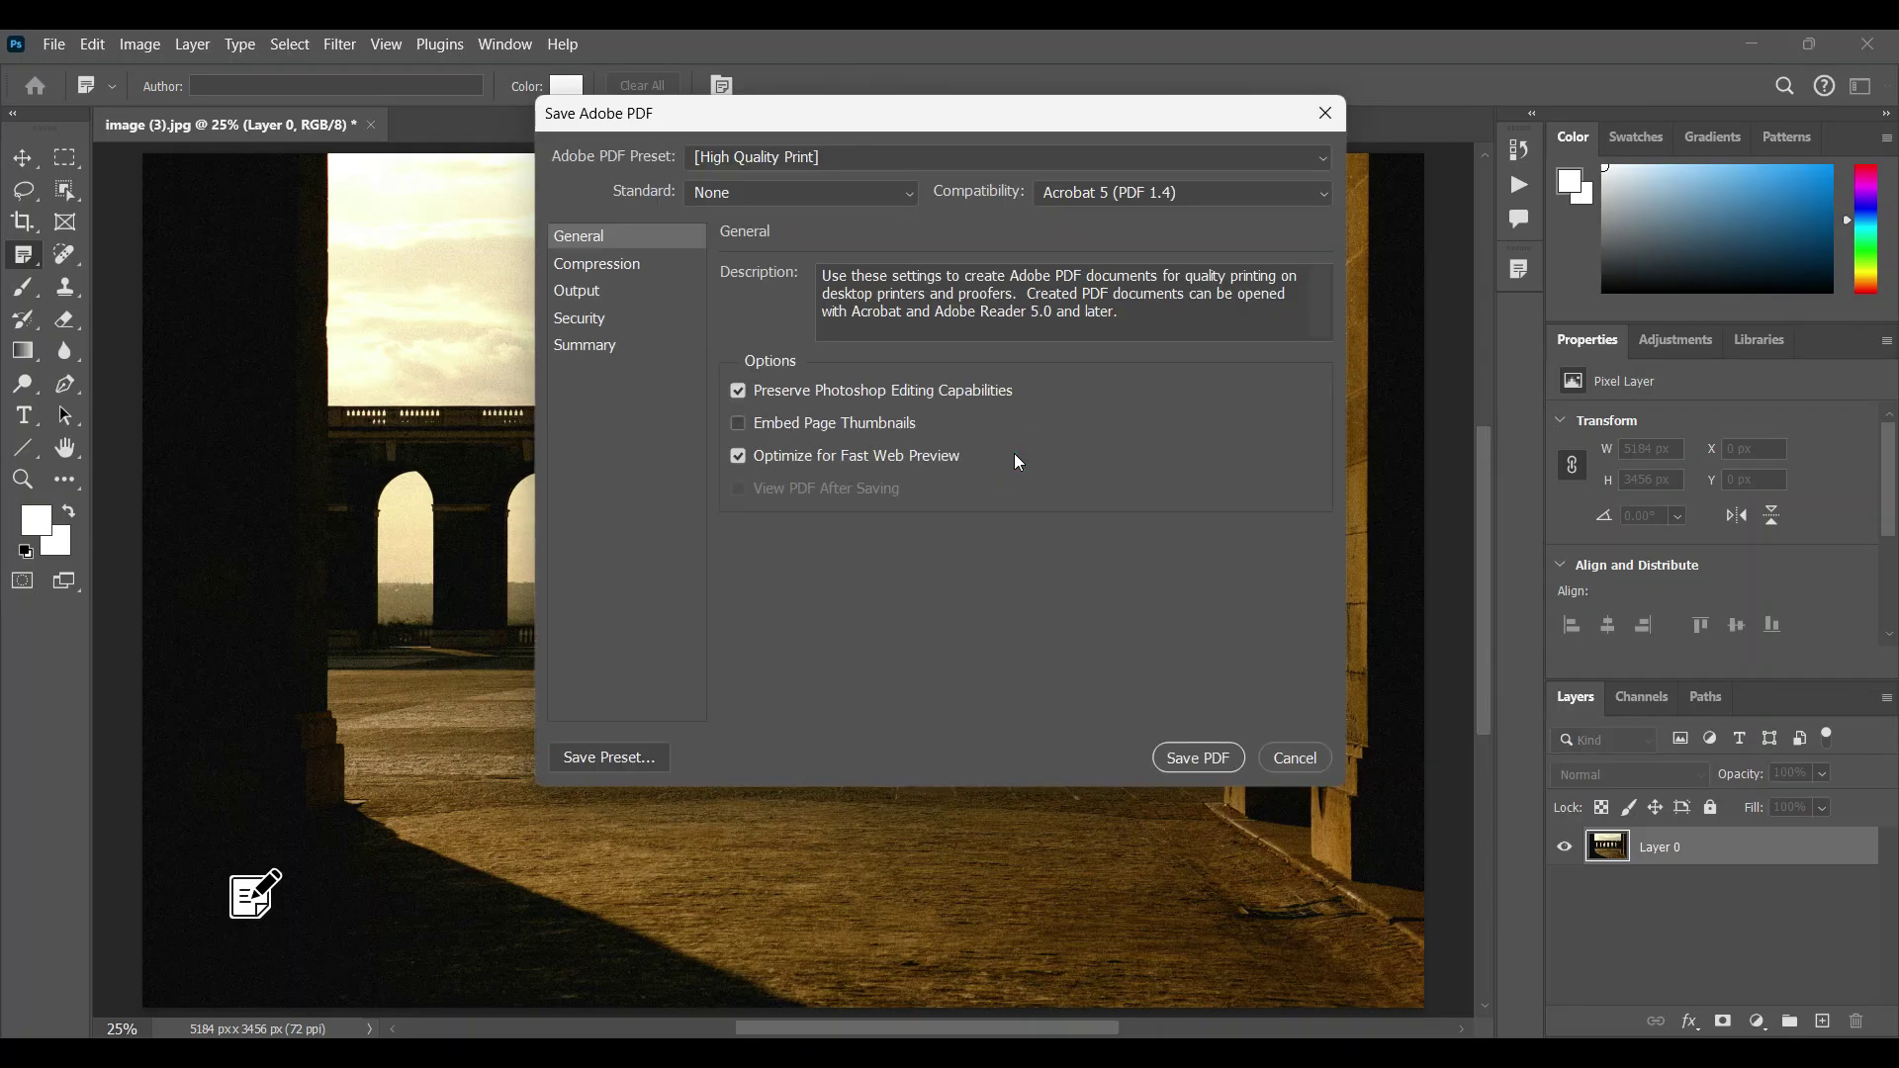
{"action": "left_click", "coordinate": [1184, 194]}
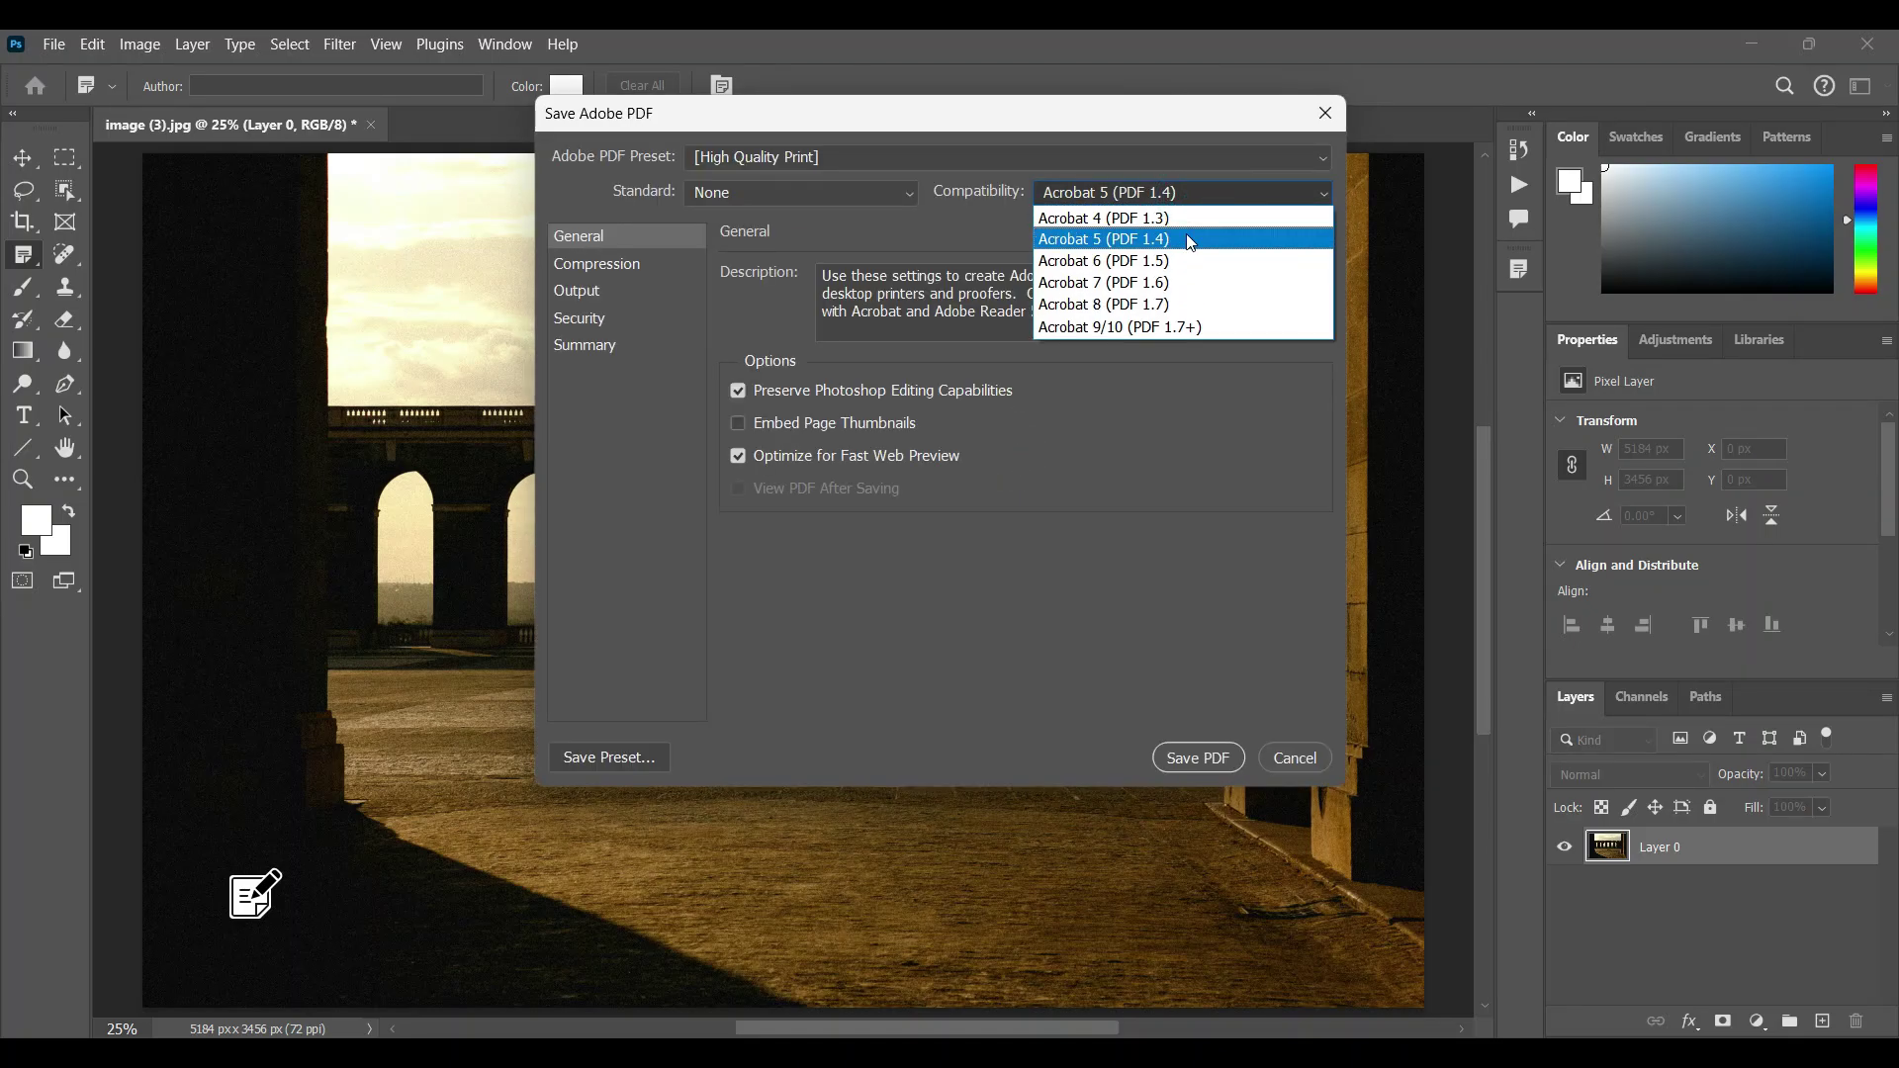
{"action": "left_click", "coordinate": [1186, 234]}
{"action": "left_click", "coordinate": [1199, 758]}
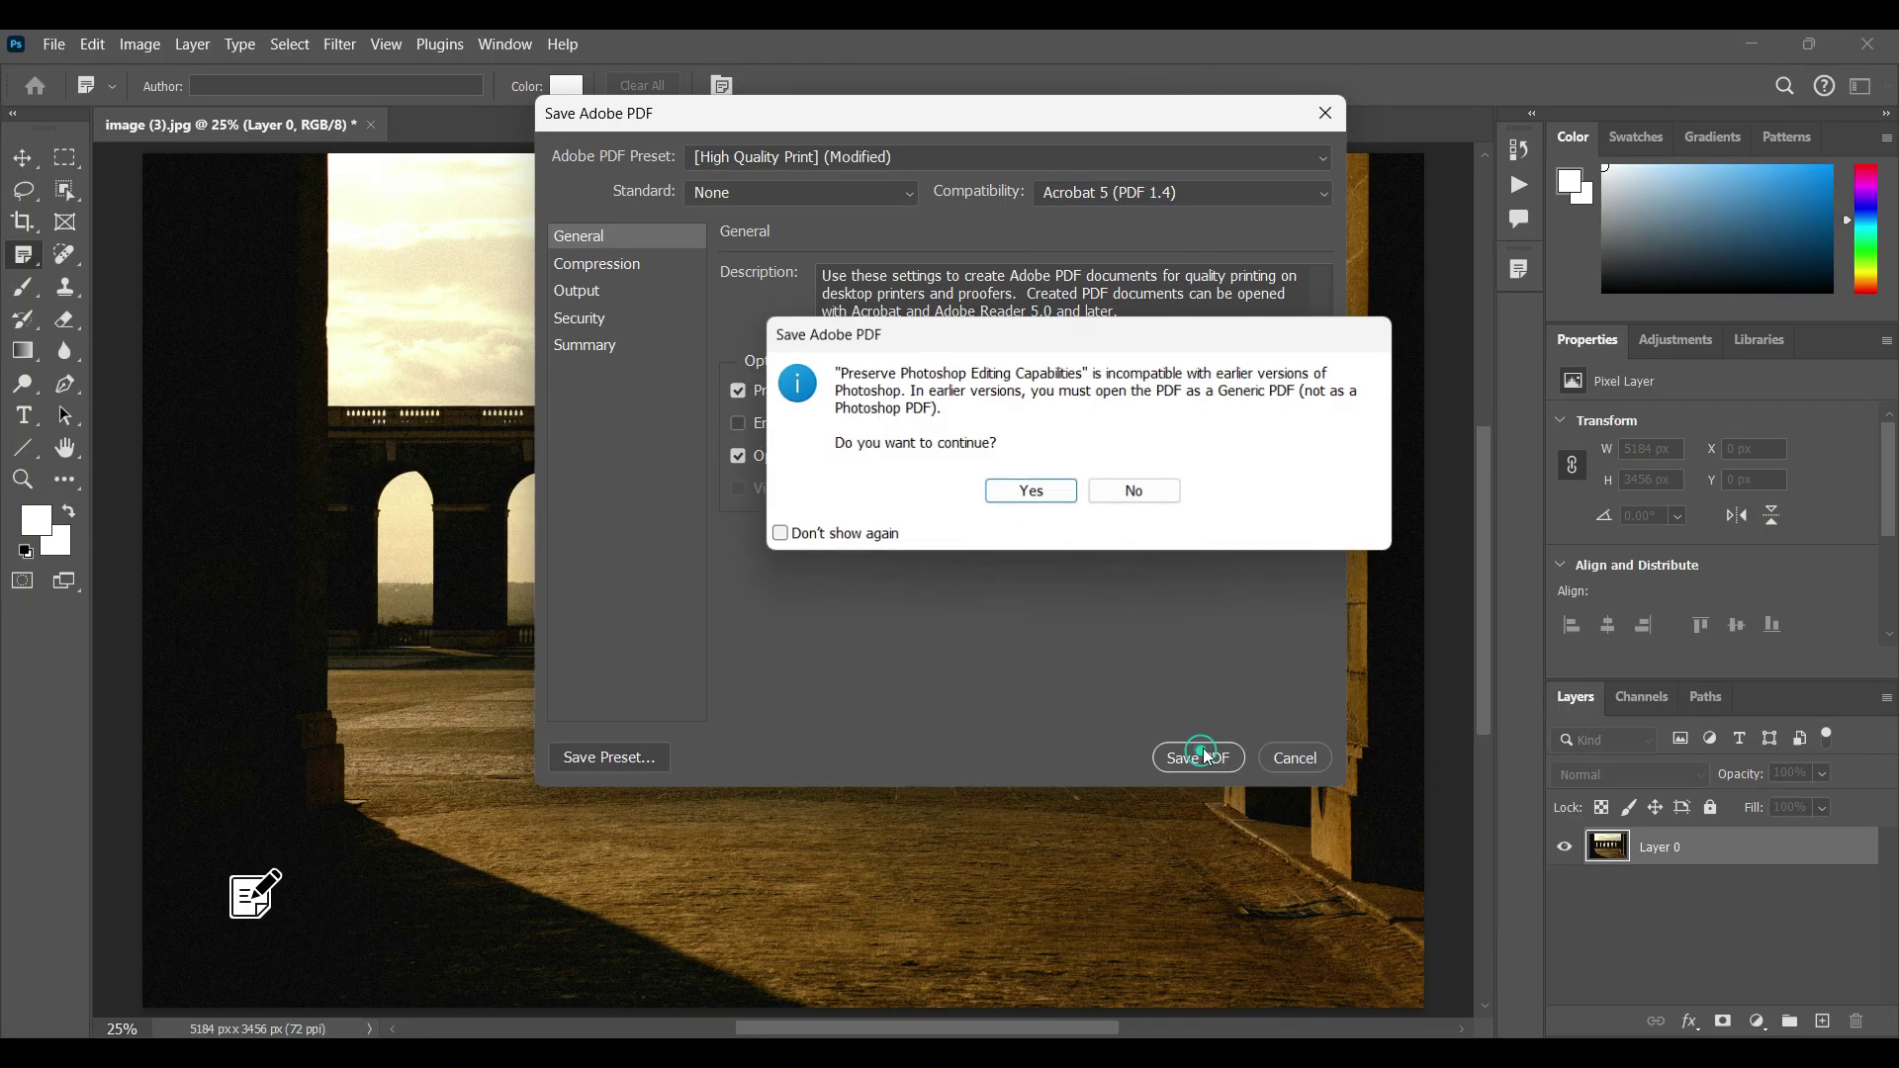
{"action": "left_click", "coordinate": [1055, 493]}
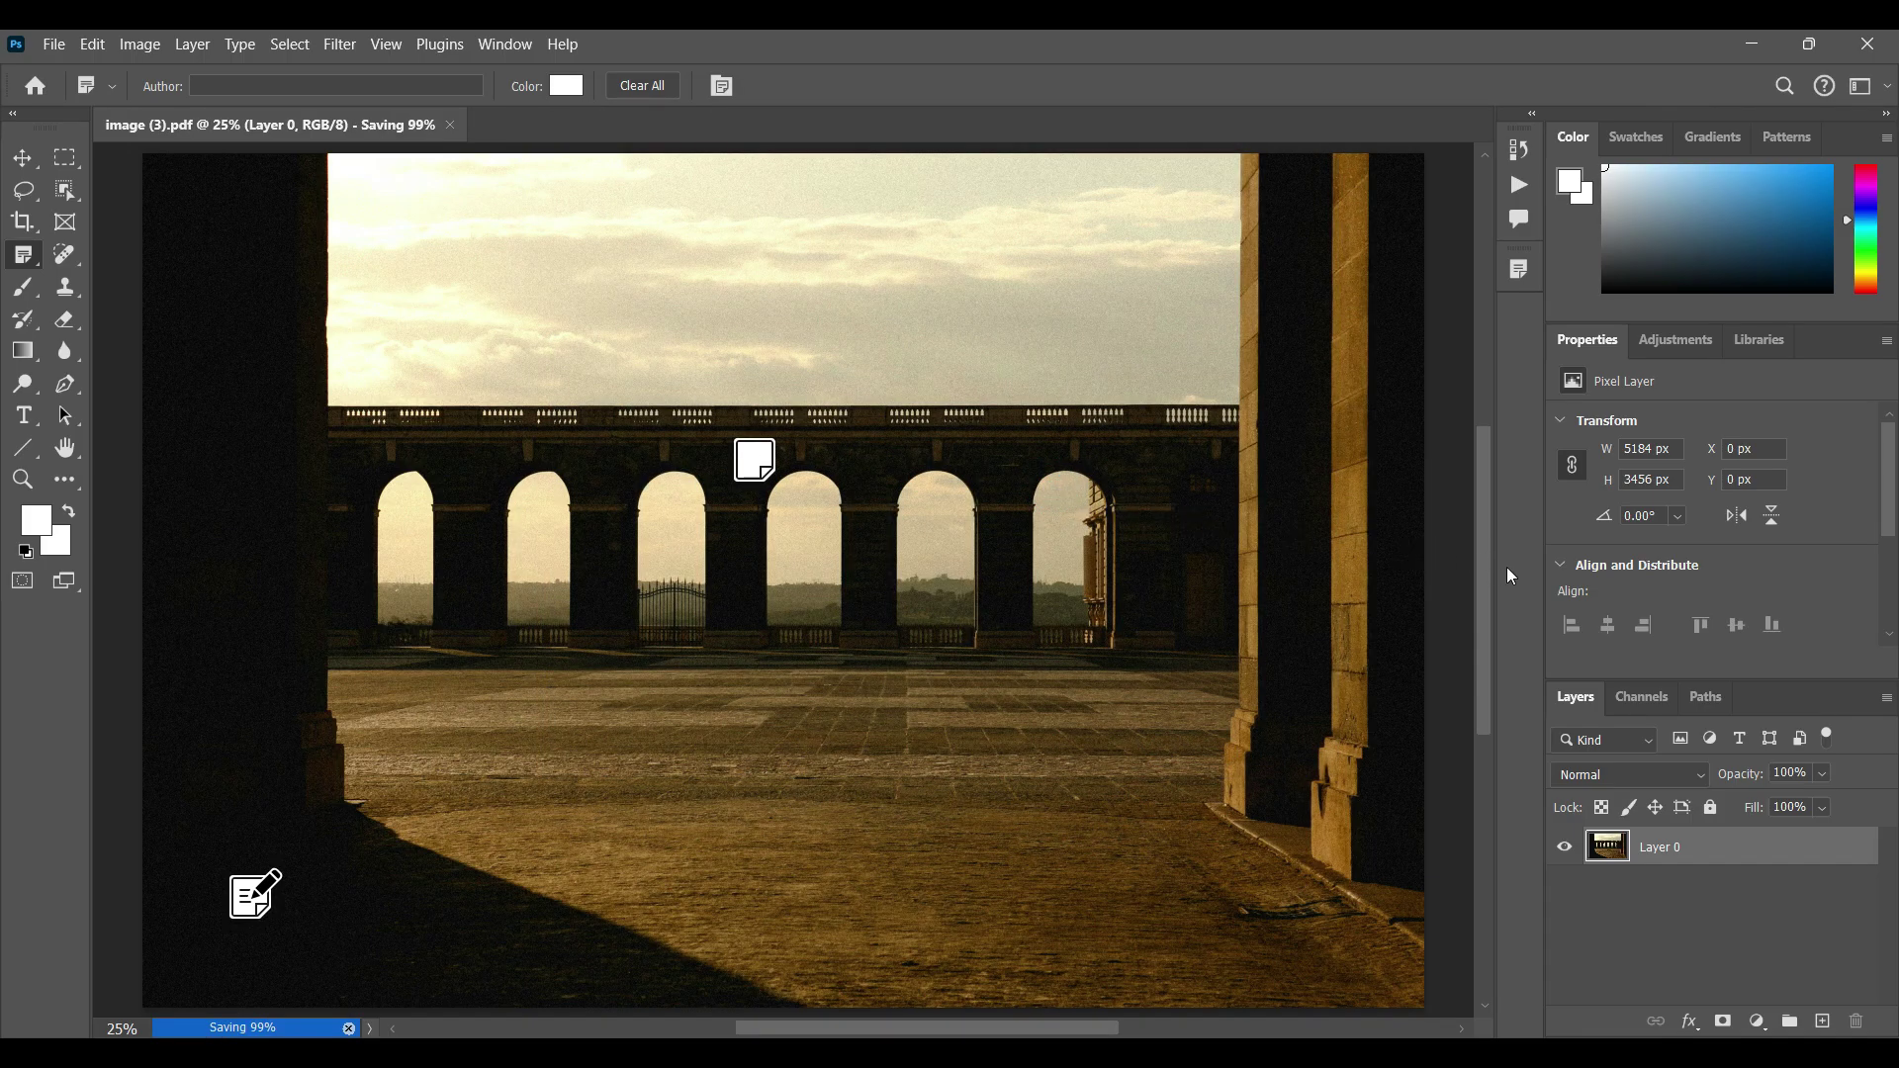
{"action": "left_click", "coordinate": [1745, 40]}
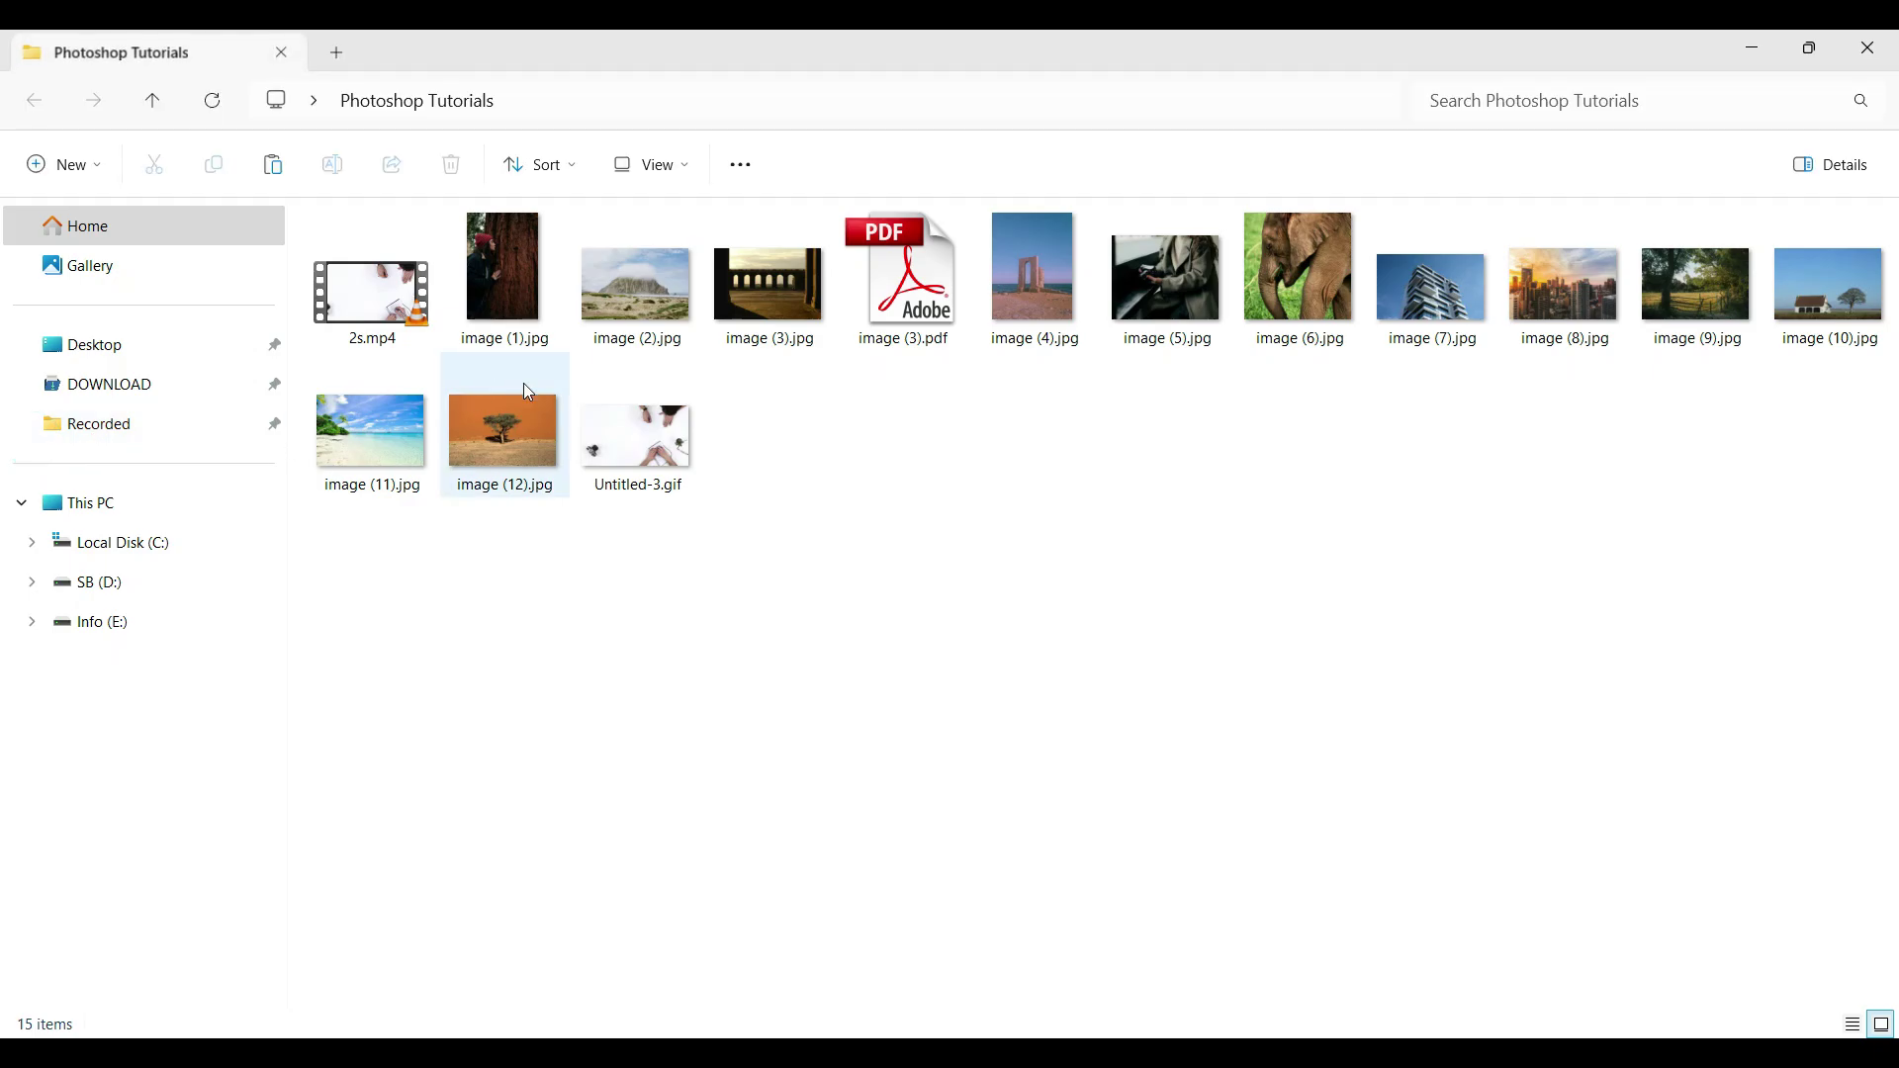
Step: Open image (3).pdf in Adobe Reader, dismiss the 'this is bridge' and 'this is shadow' popups, and close Reader
{"action": "double_click", "coordinate": [918, 309]}
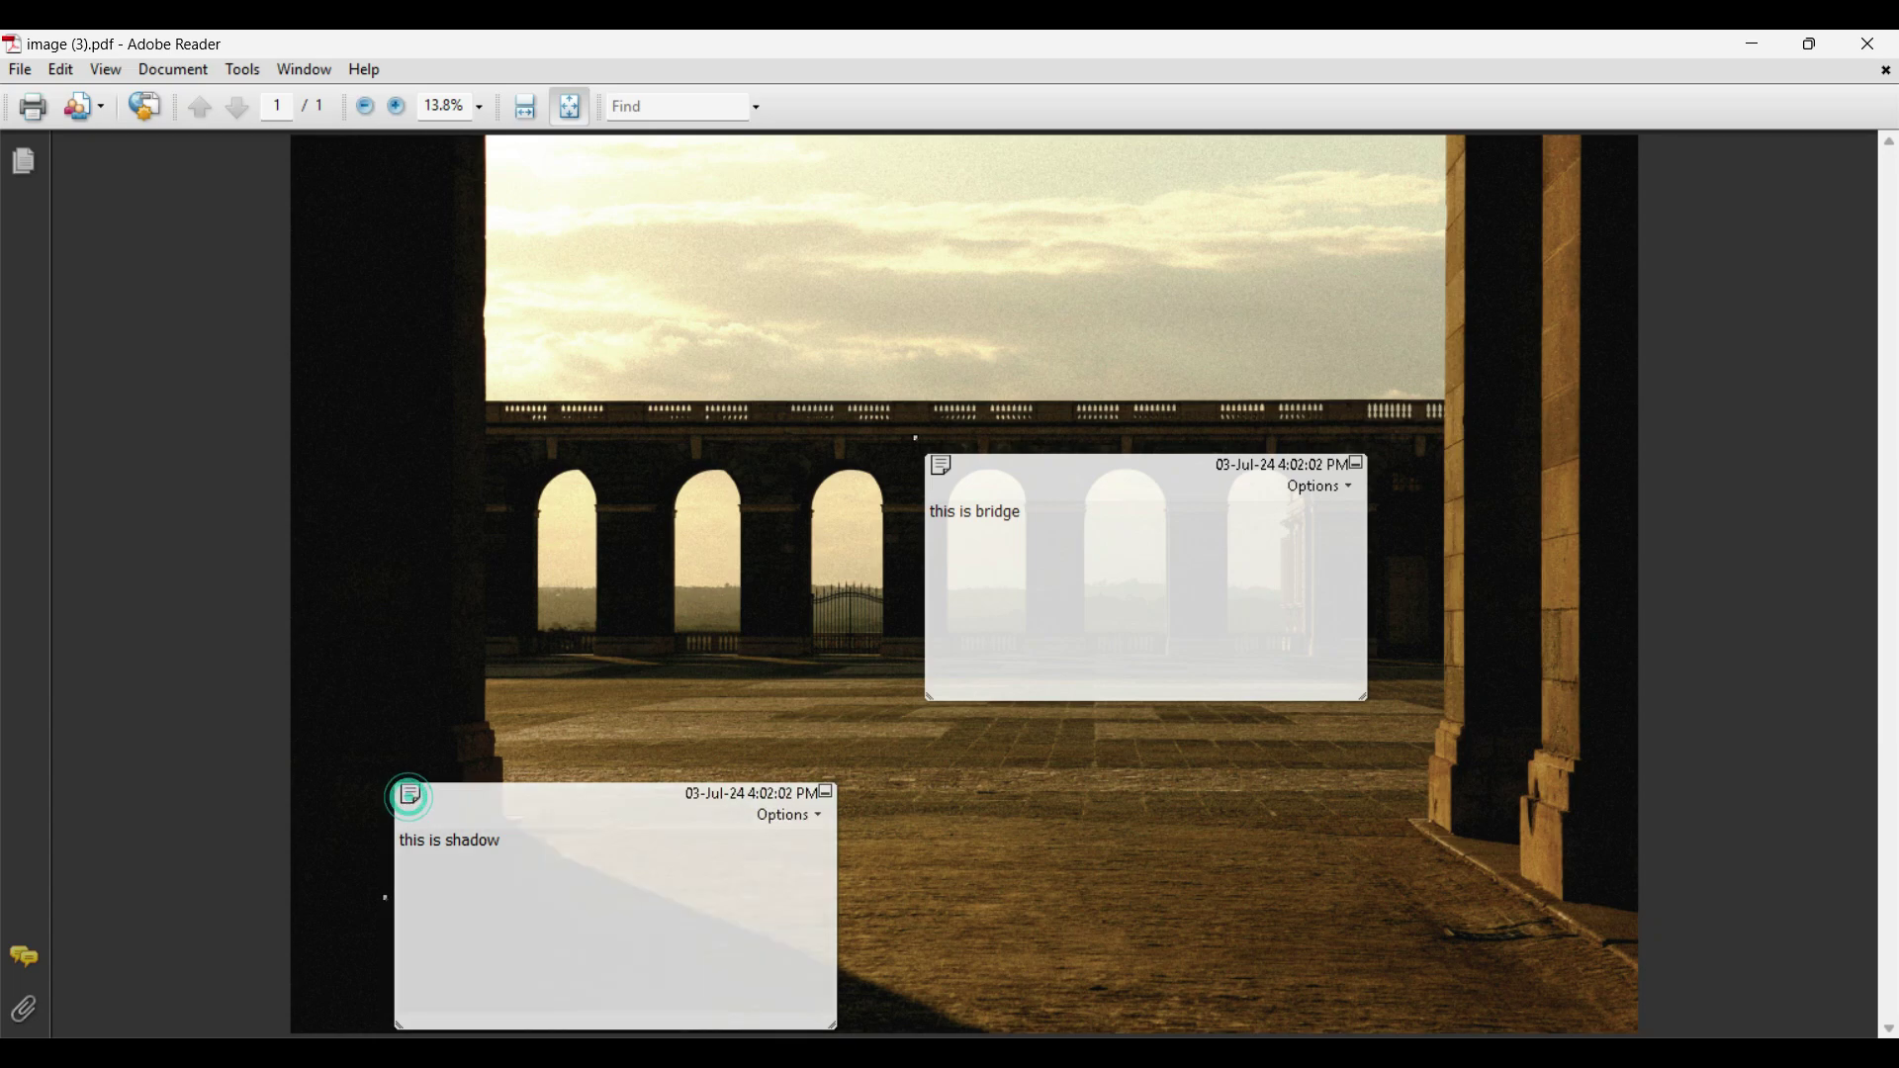
{"action": "left_click", "coordinate": [940, 472]}
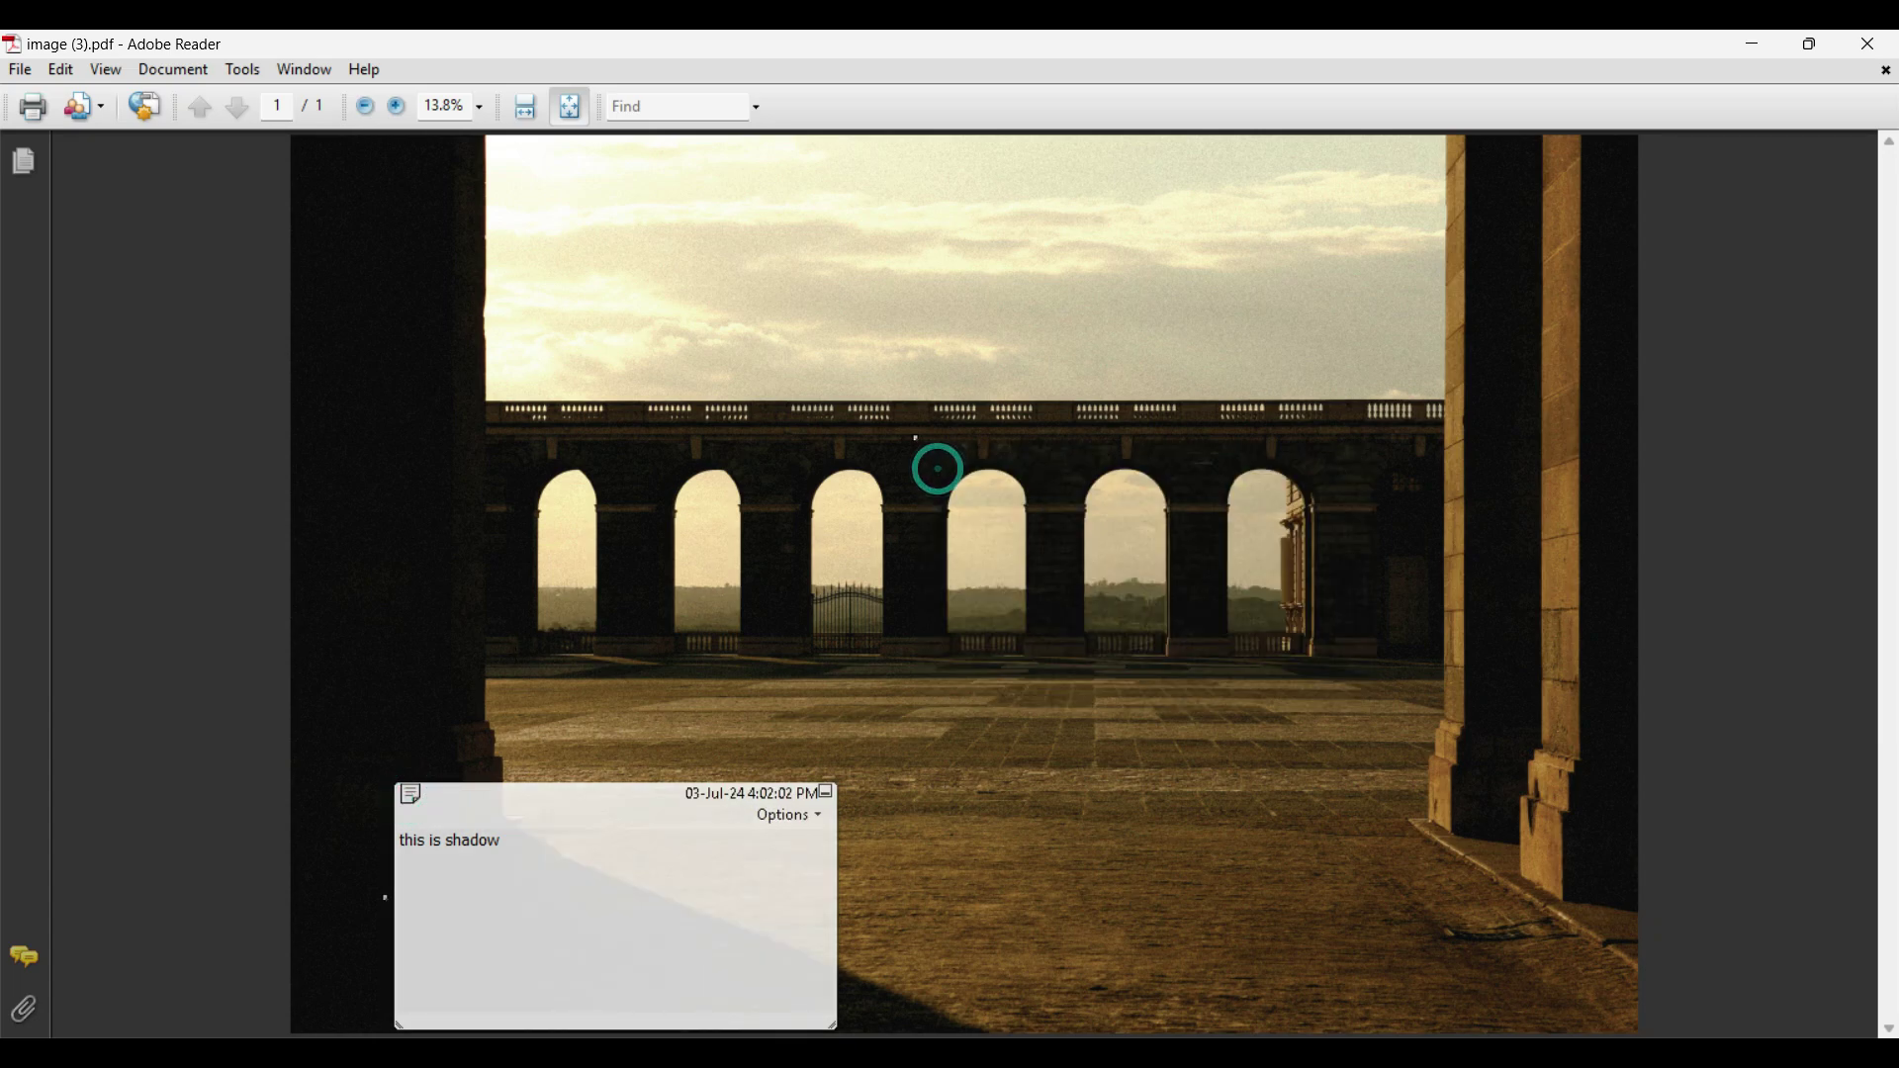
{"action": "left_click", "coordinate": [402, 796]}
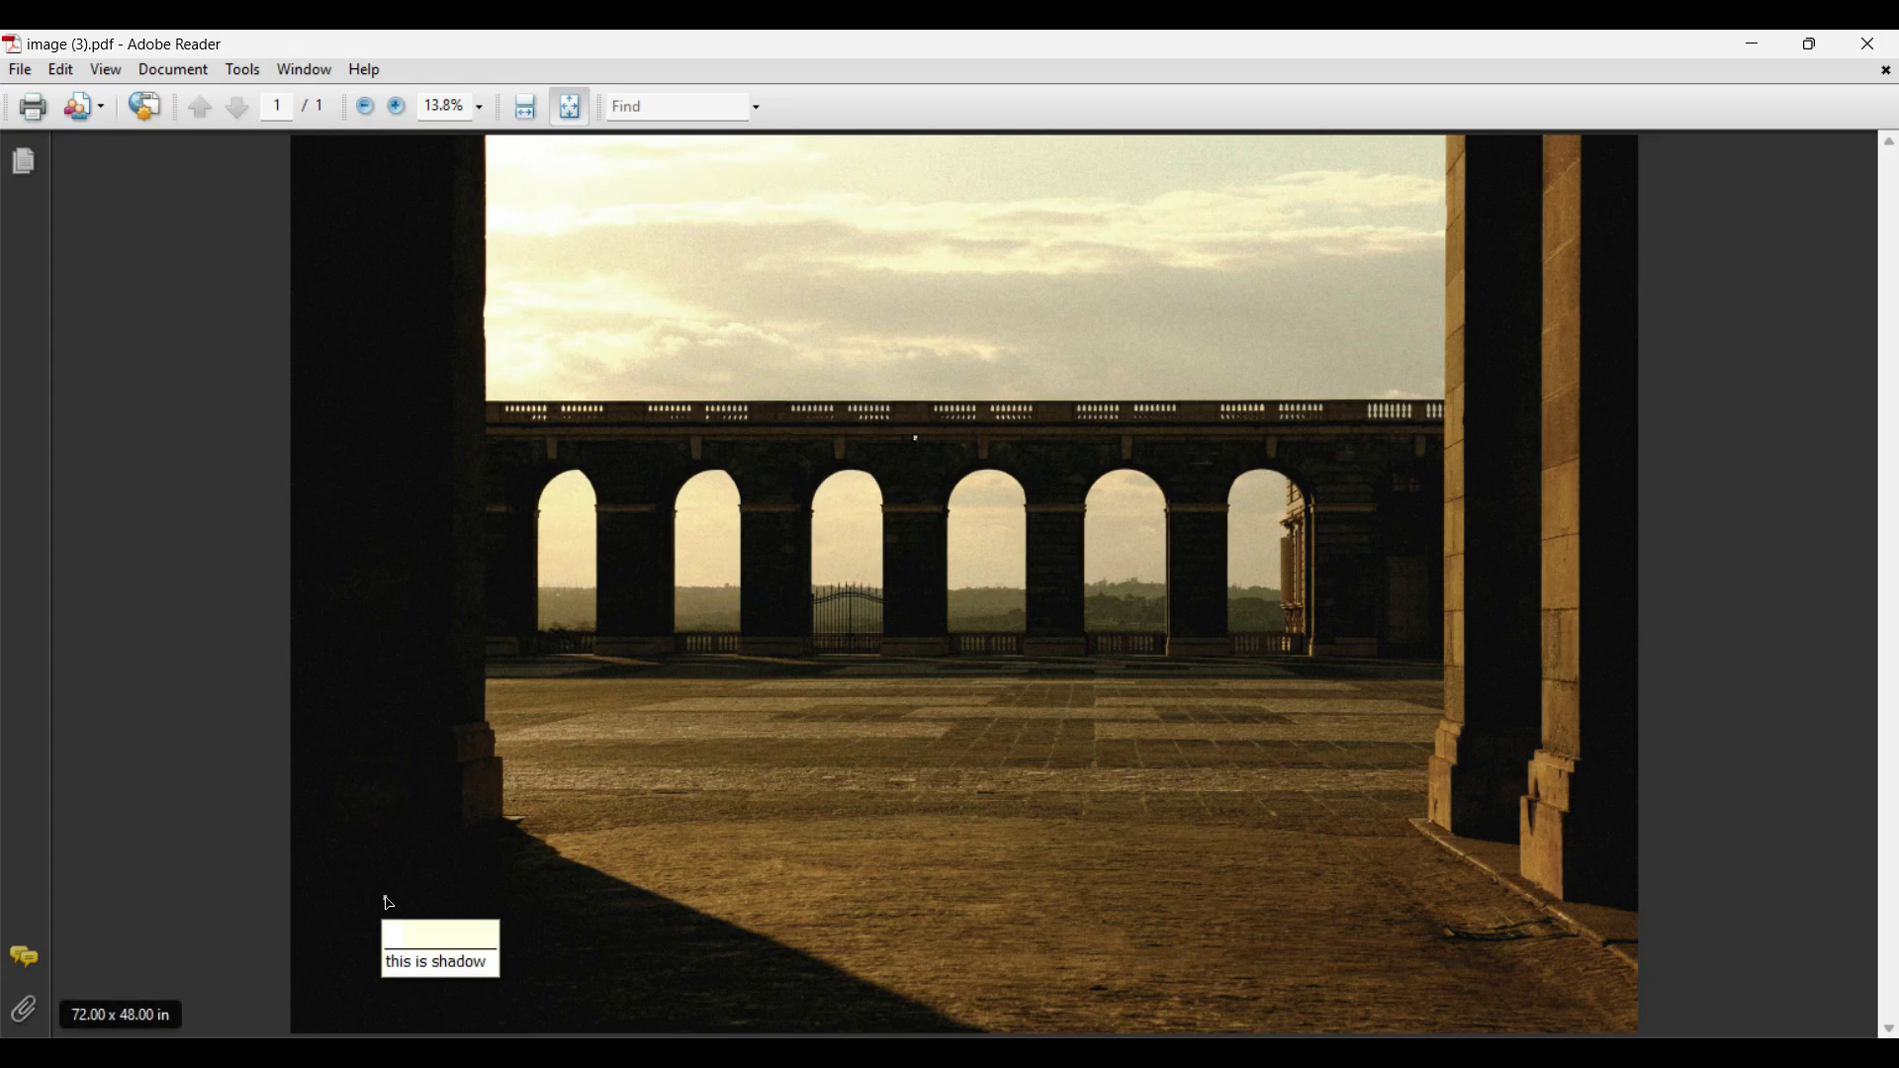
{"action": "mouse_move", "coordinate": [915, 439]}
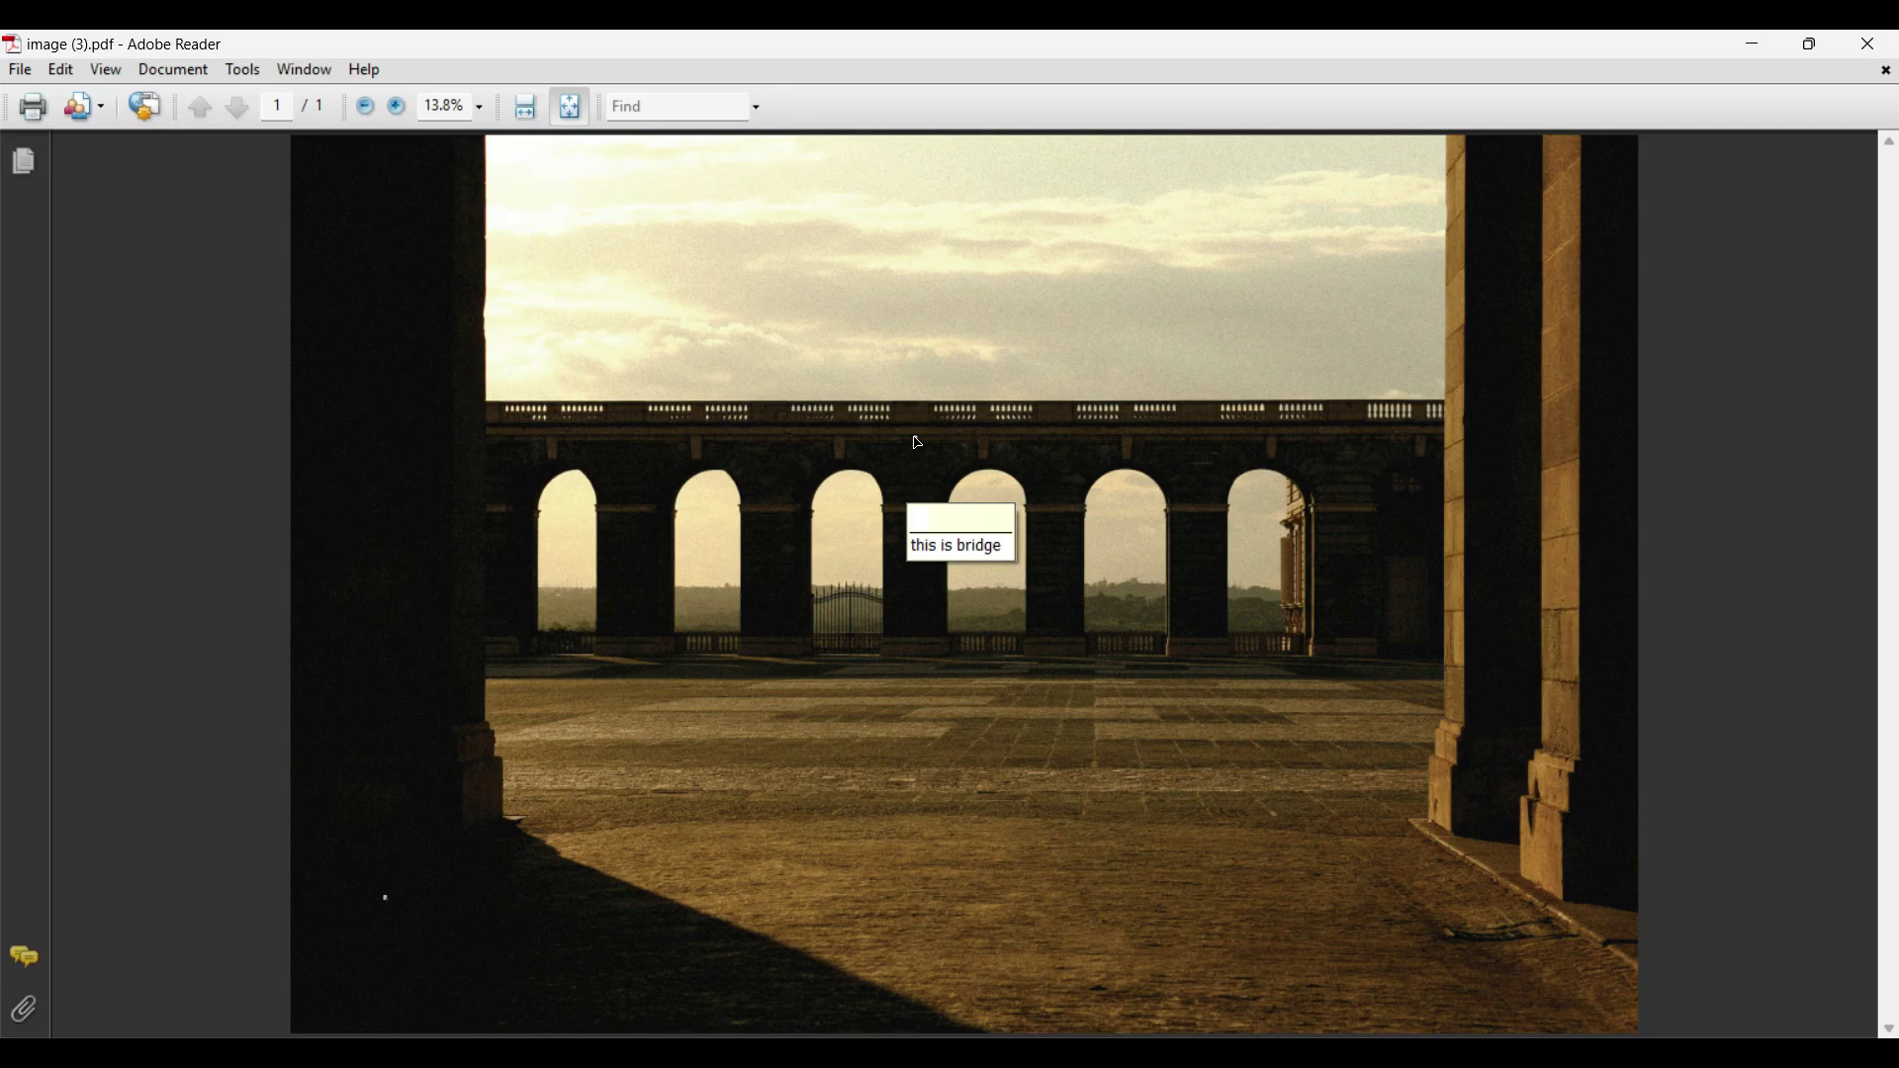
{"action": "left_click", "coordinate": [1869, 44]}
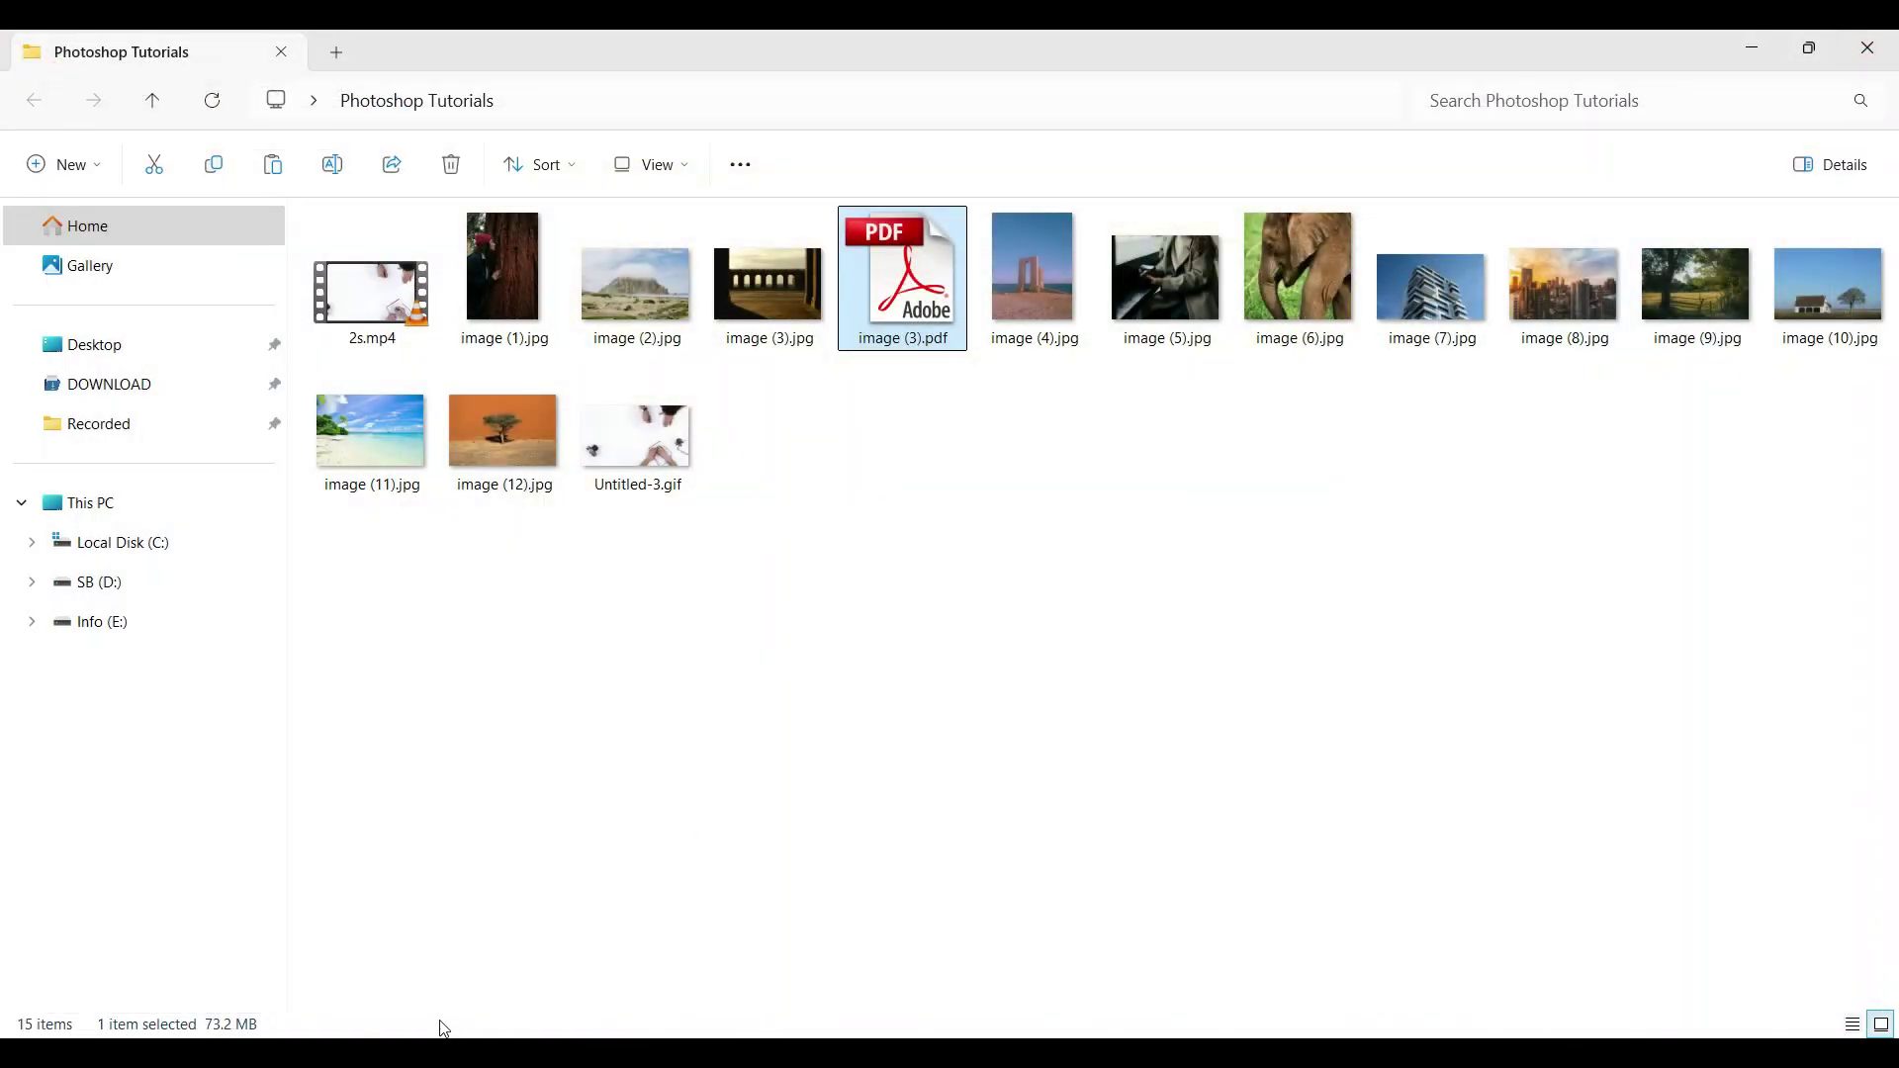
Step: Back in Photoshop, add two notes by the arches, delete all notes, and hide the Notes panel
{"action": "key", "text": "alt+Tab"}
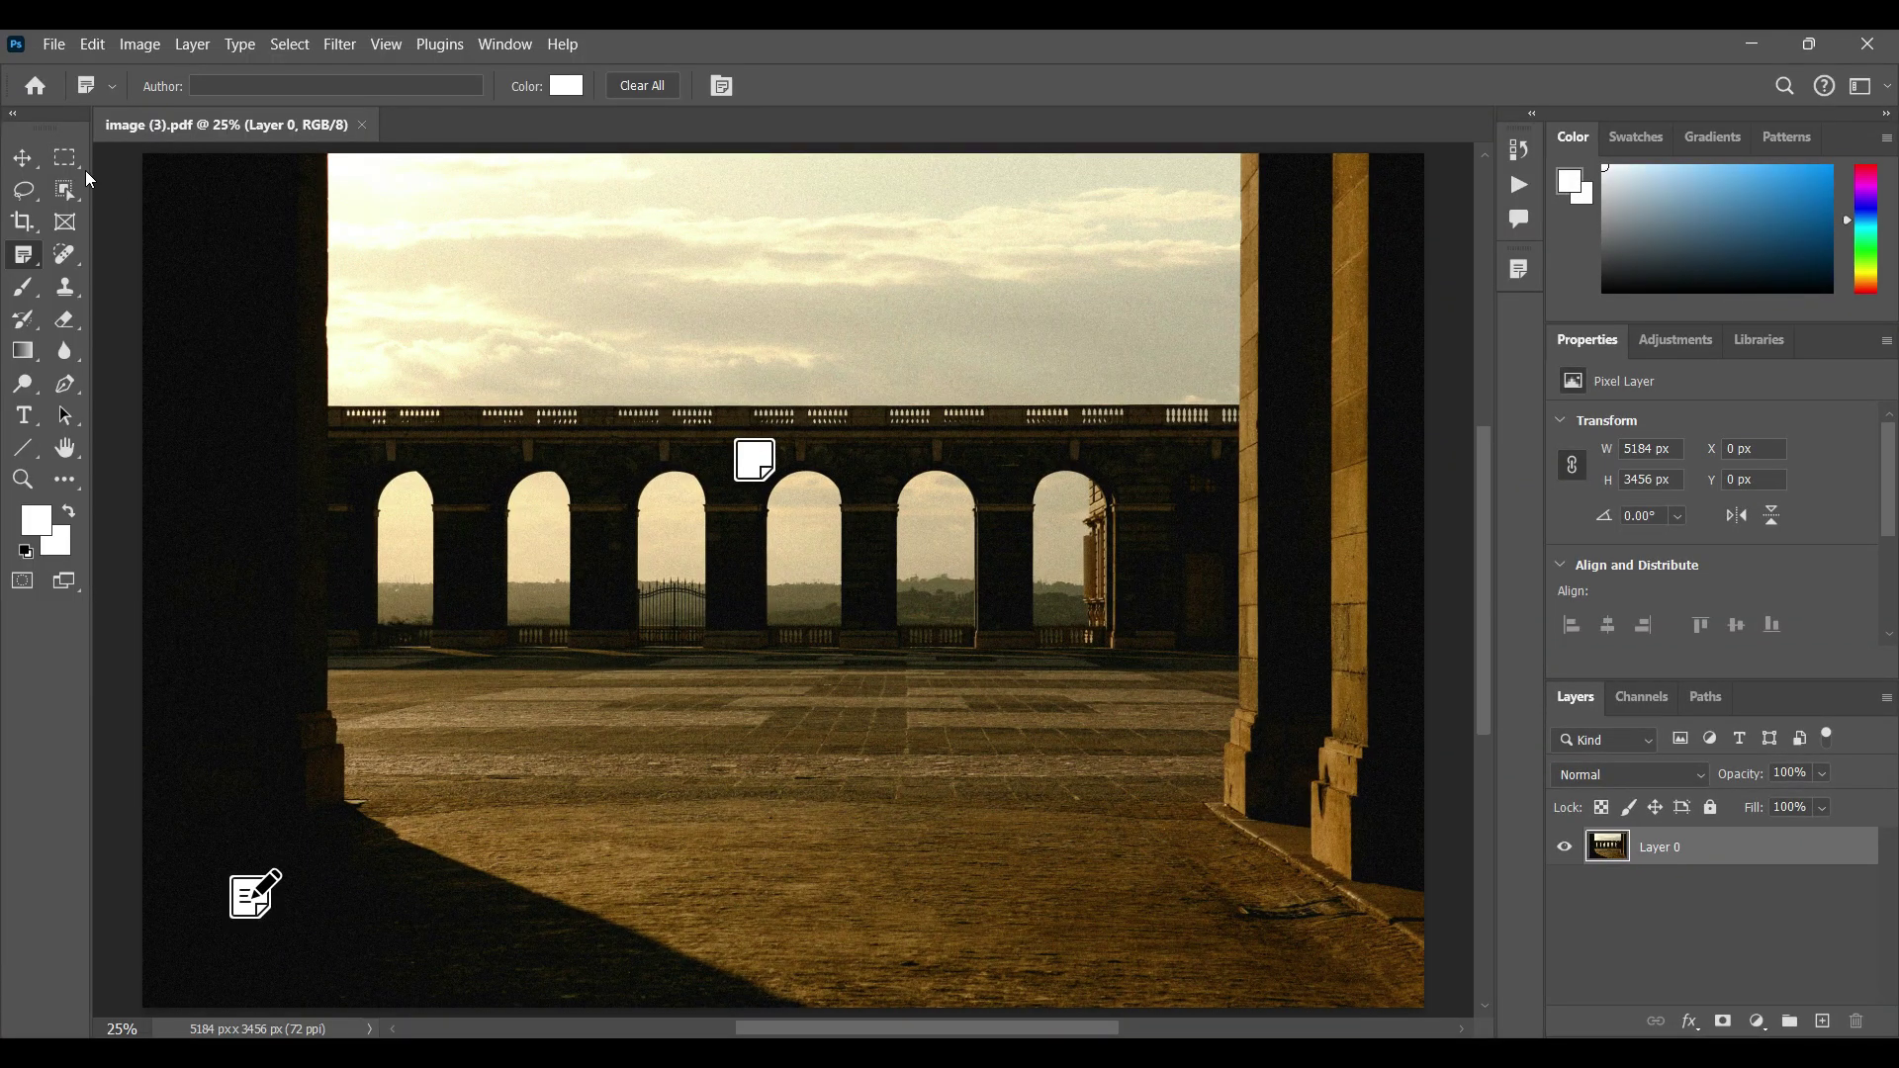
{"action": "left_click", "coordinate": [21, 157]}
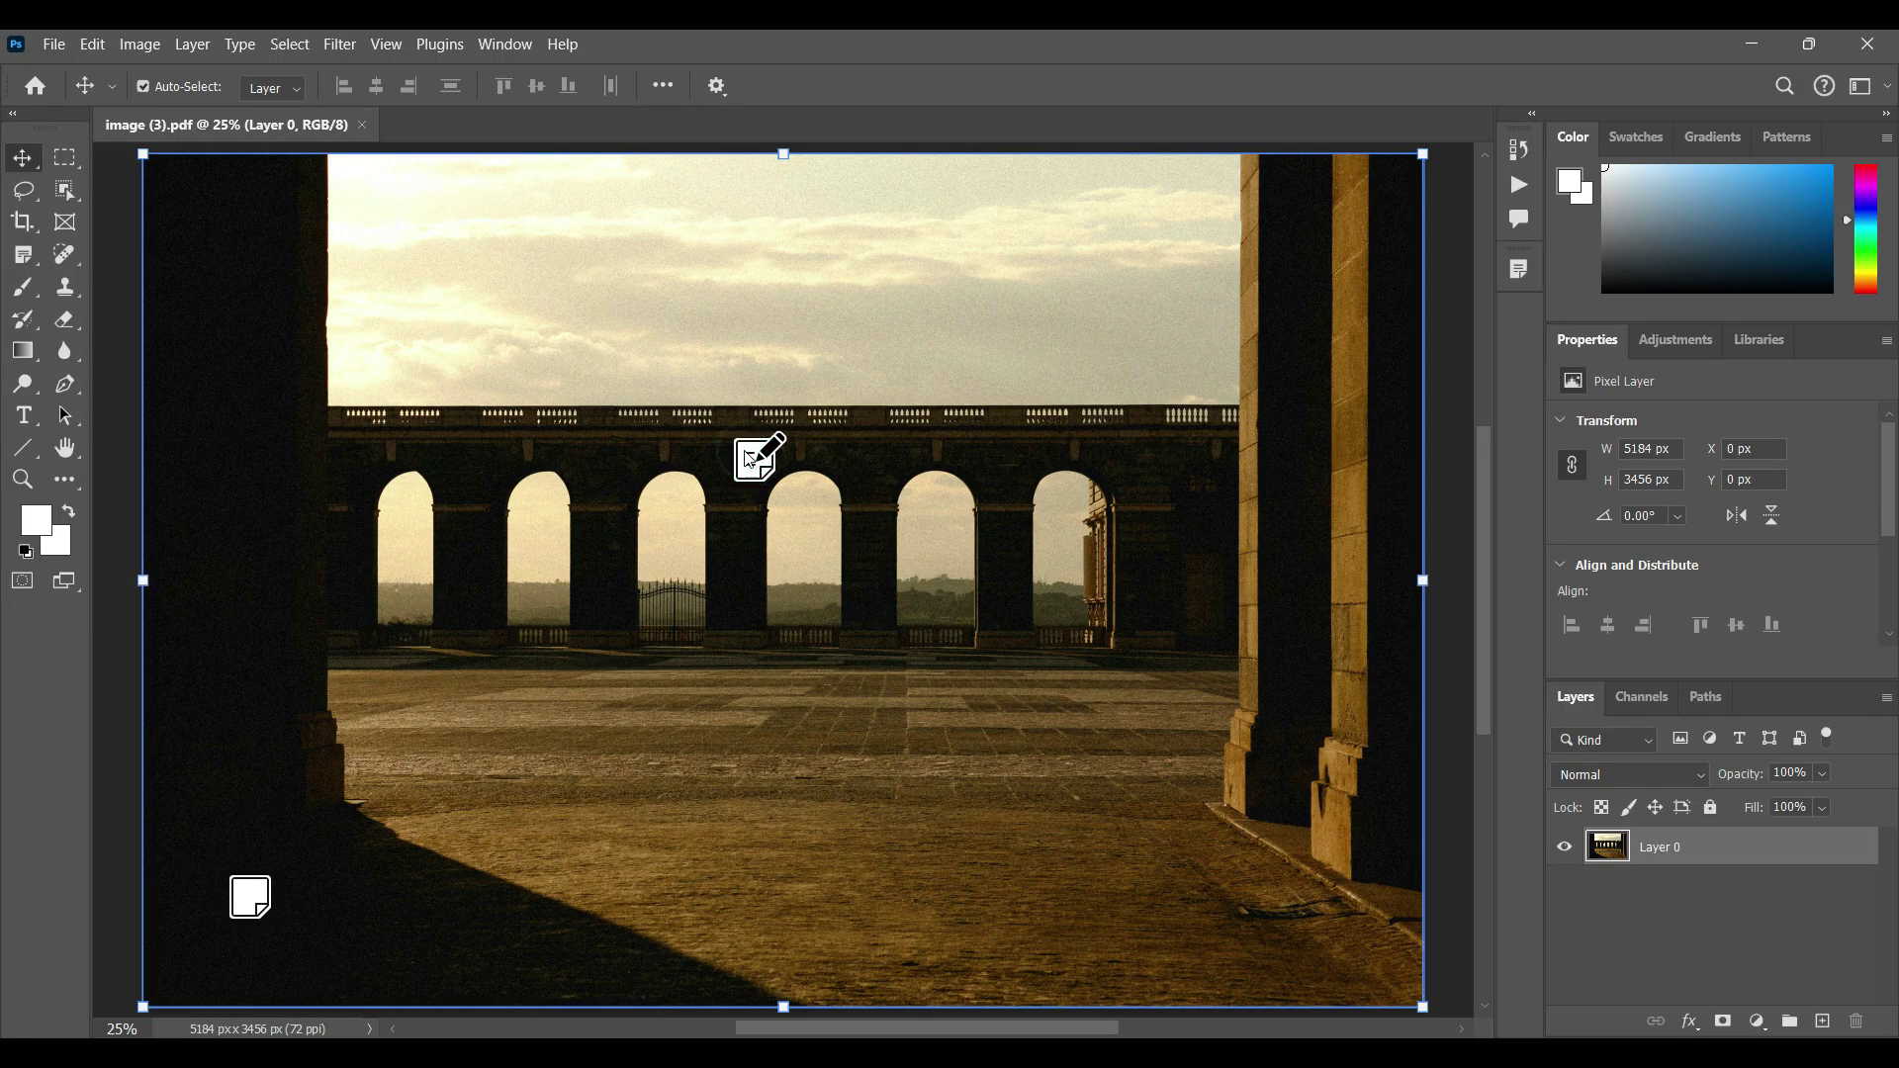
{"action": "left_click", "coordinate": [26, 253]}
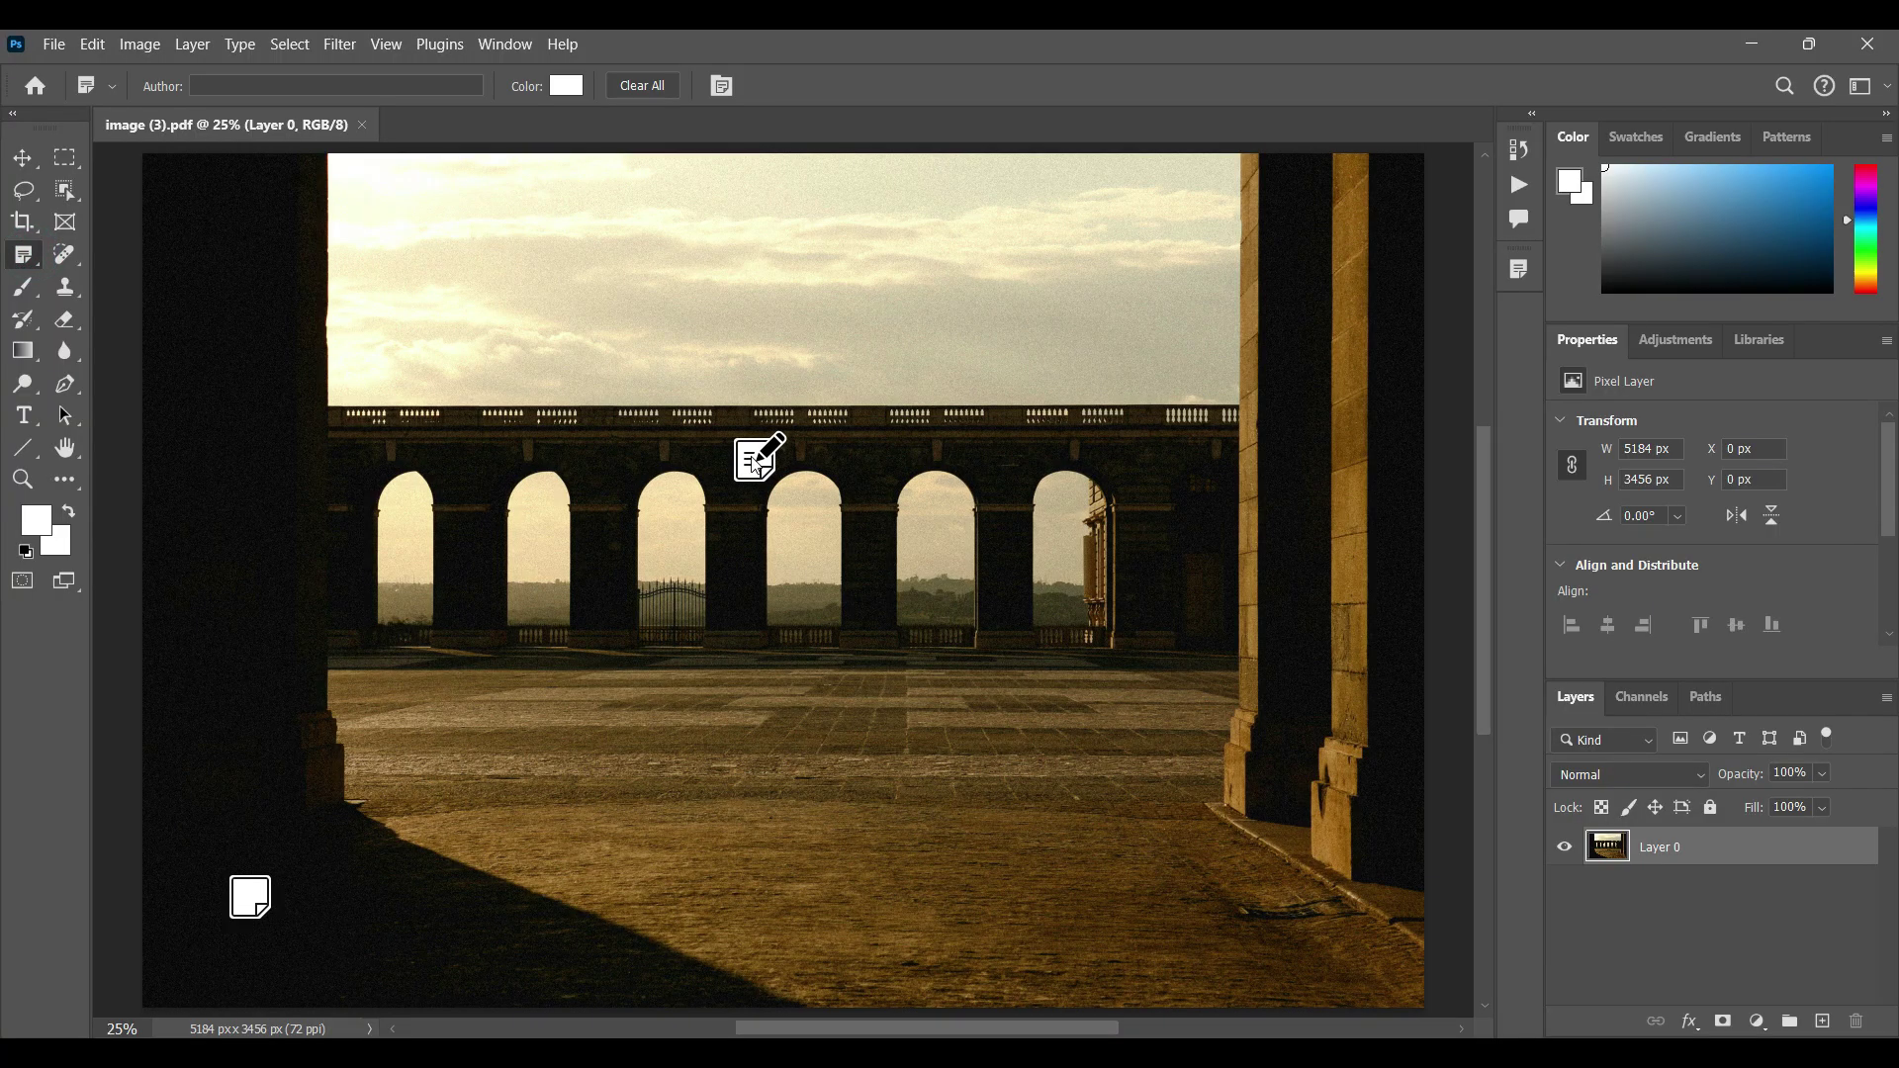
{"action": "left_click", "coordinate": [777, 482]}
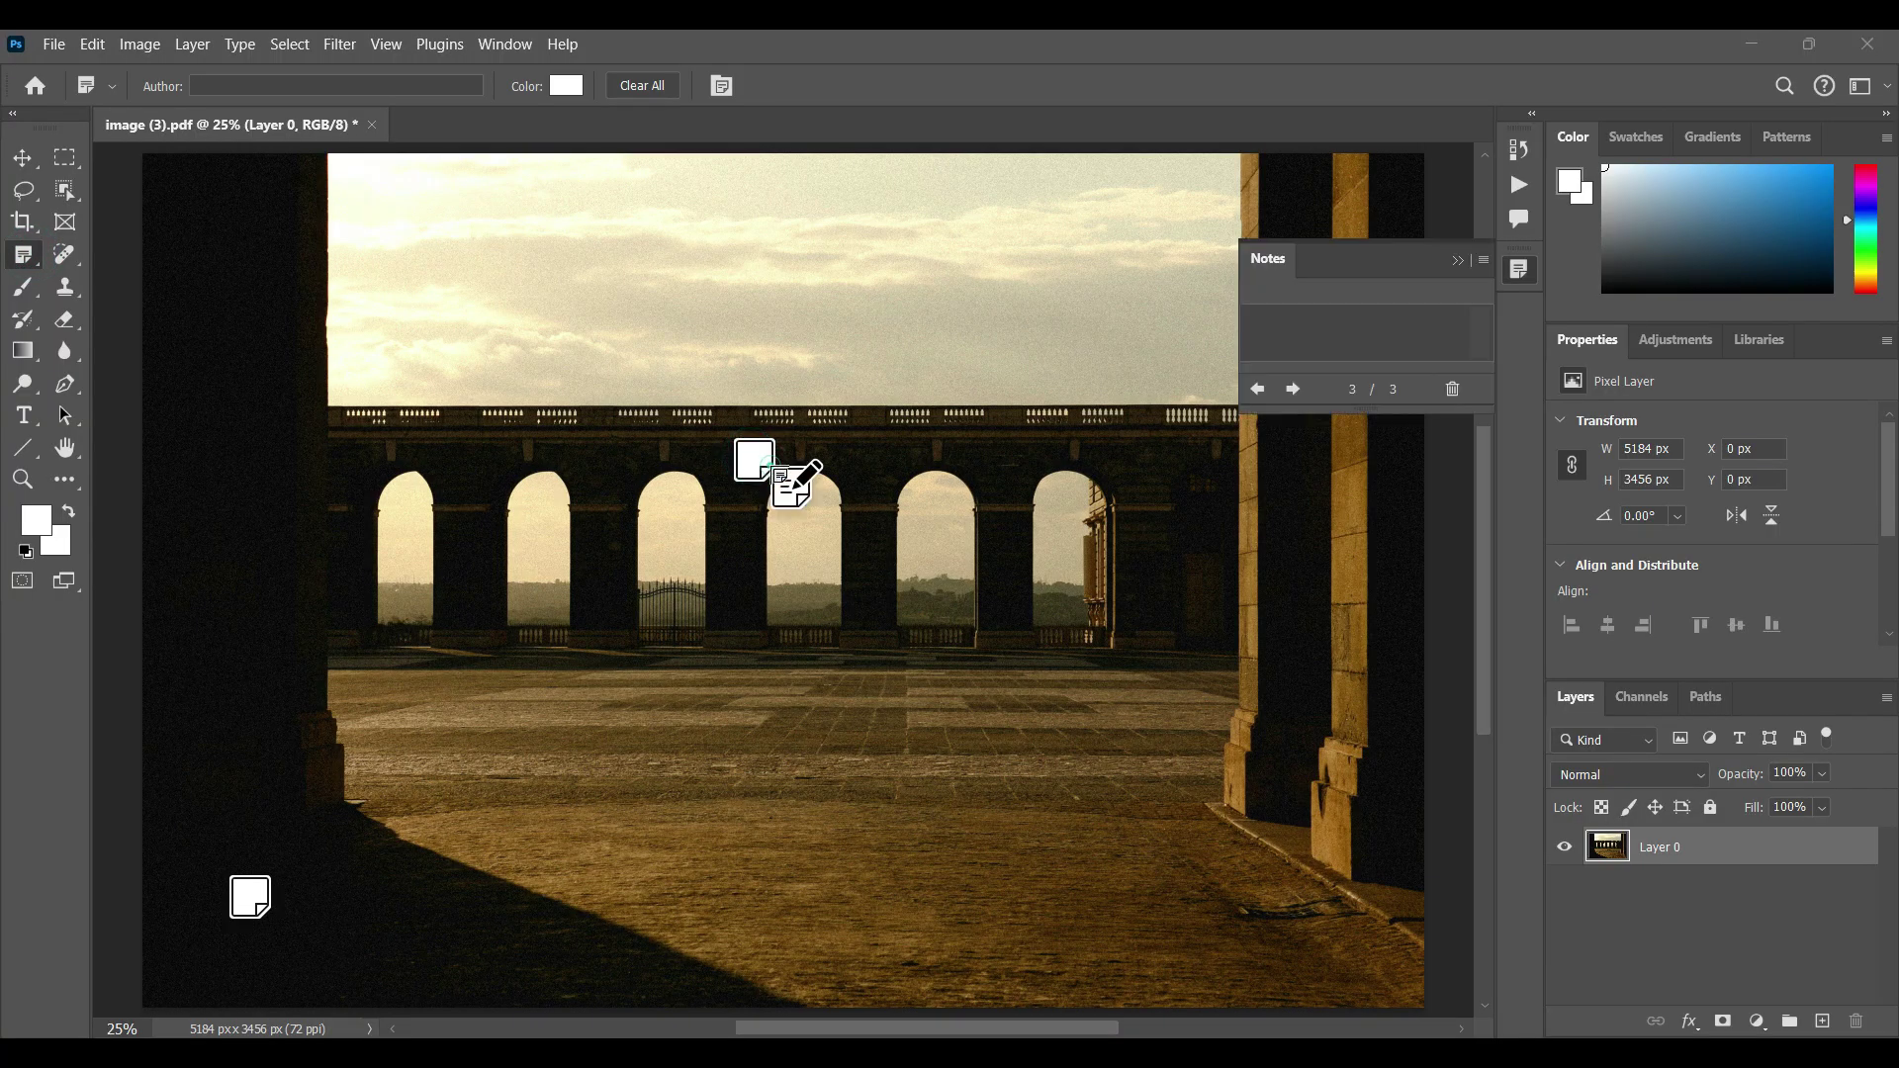
{"action": "left_click", "coordinate": [870, 445]}
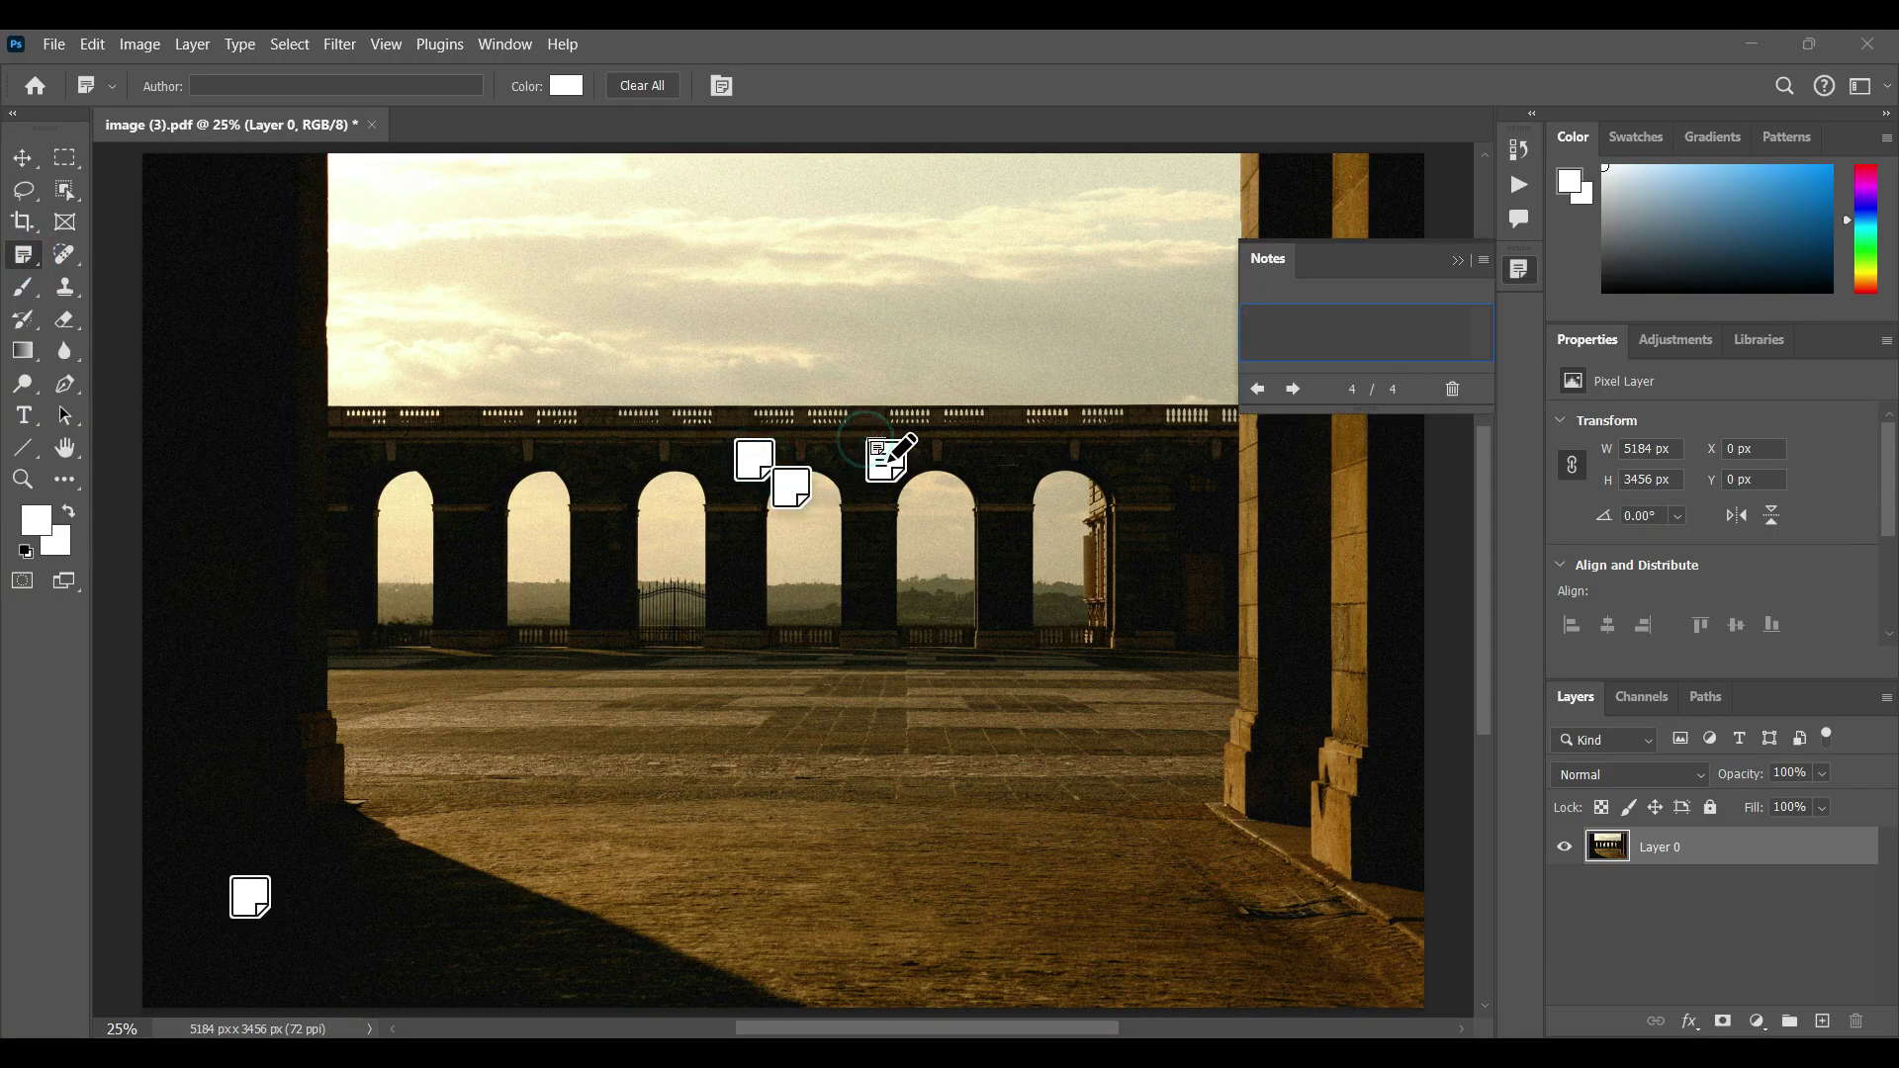
{"action": "key", "text": "Delete"}
{"action": "key", "text": "Delete"}
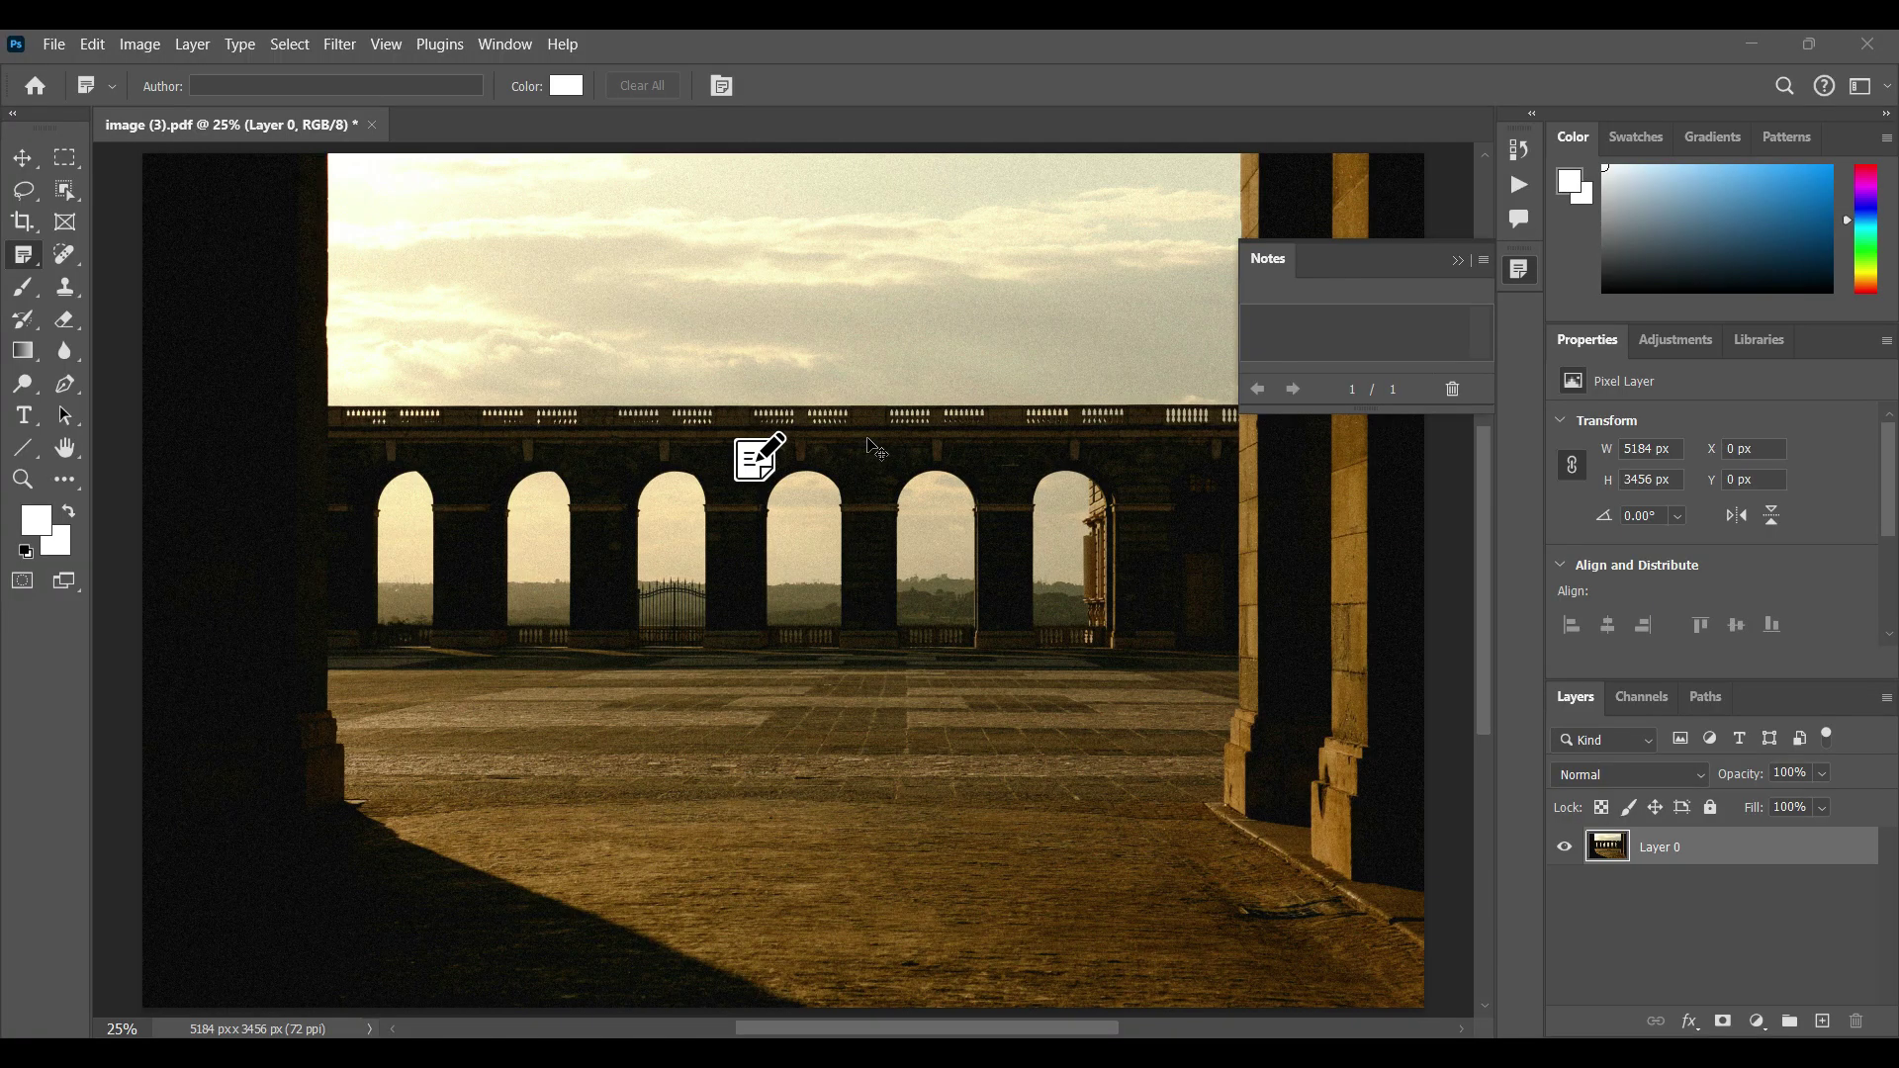
{"action": "key", "text": "Delete"}
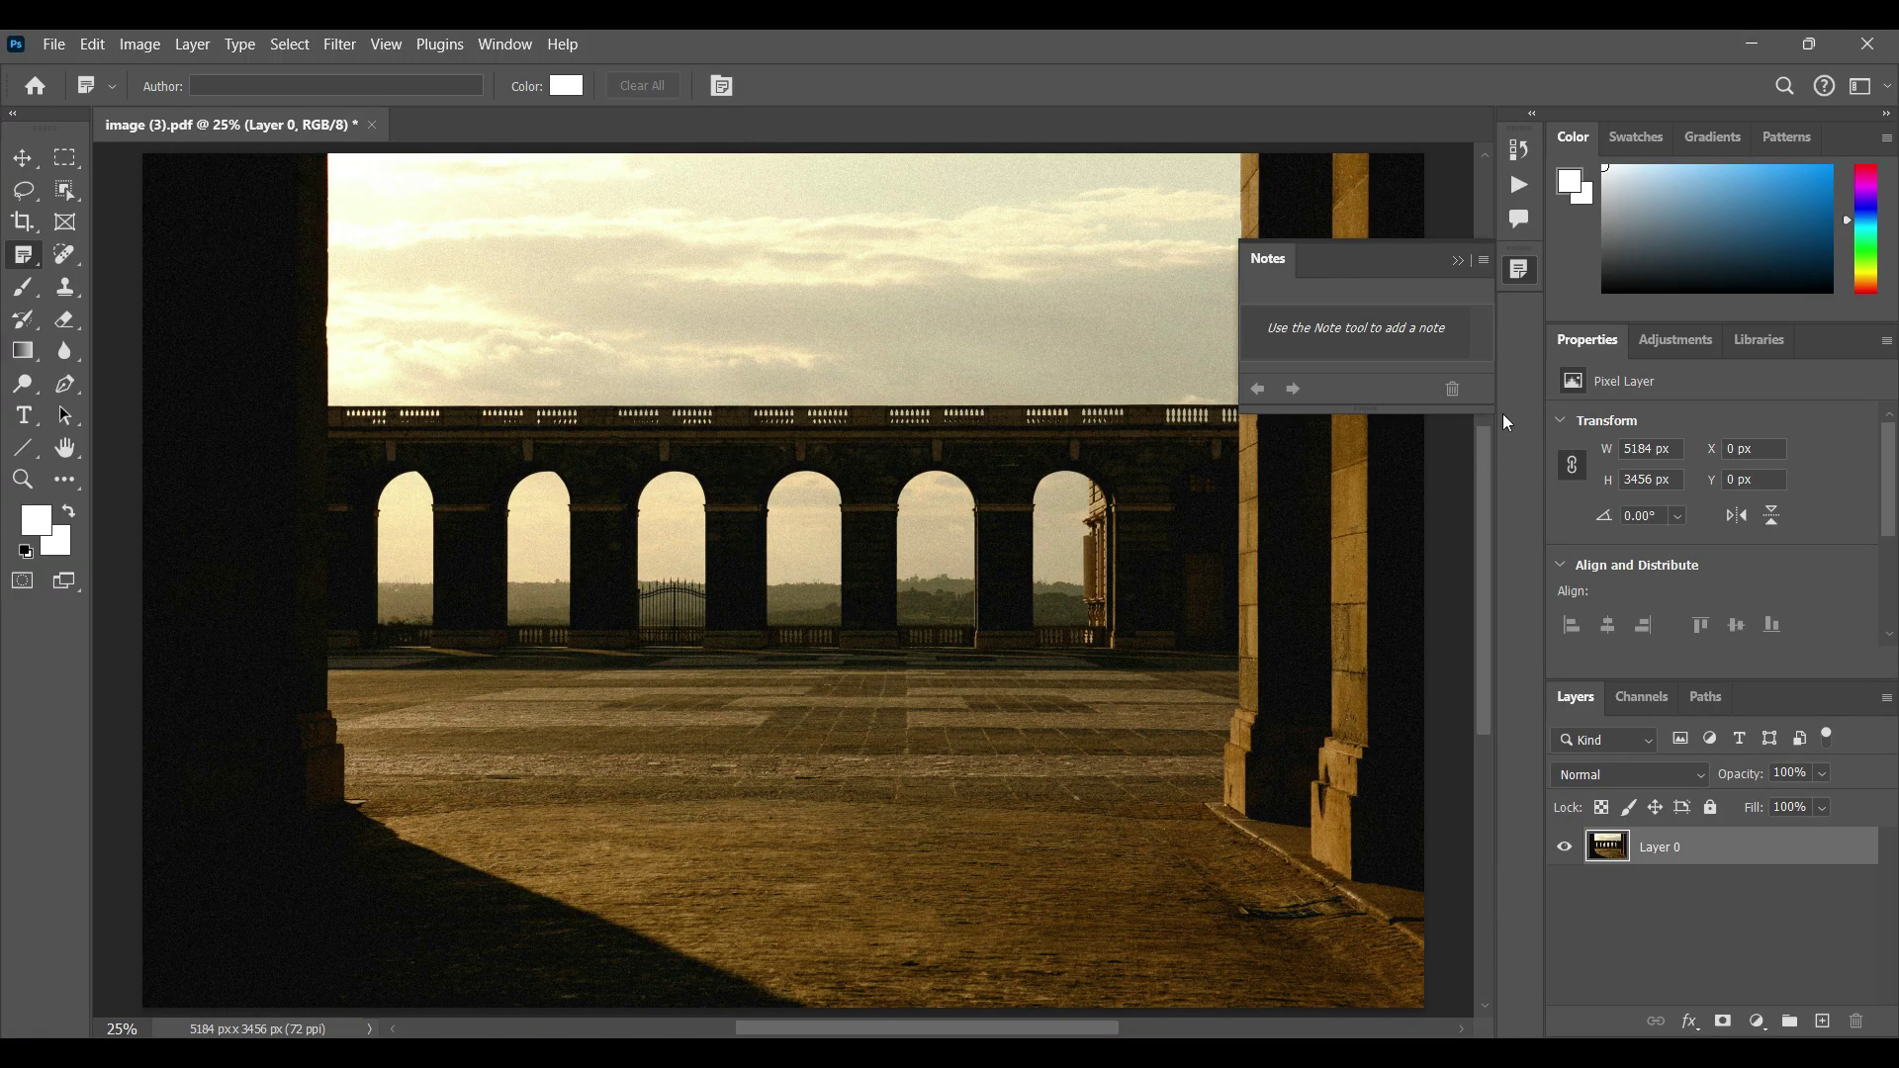
{"action": "left_click", "coordinate": [1466, 257]}
Step: Import the notes from image (3).pdf with File > Import > Notes
{"action": "left_click", "coordinate": [55, 45]}
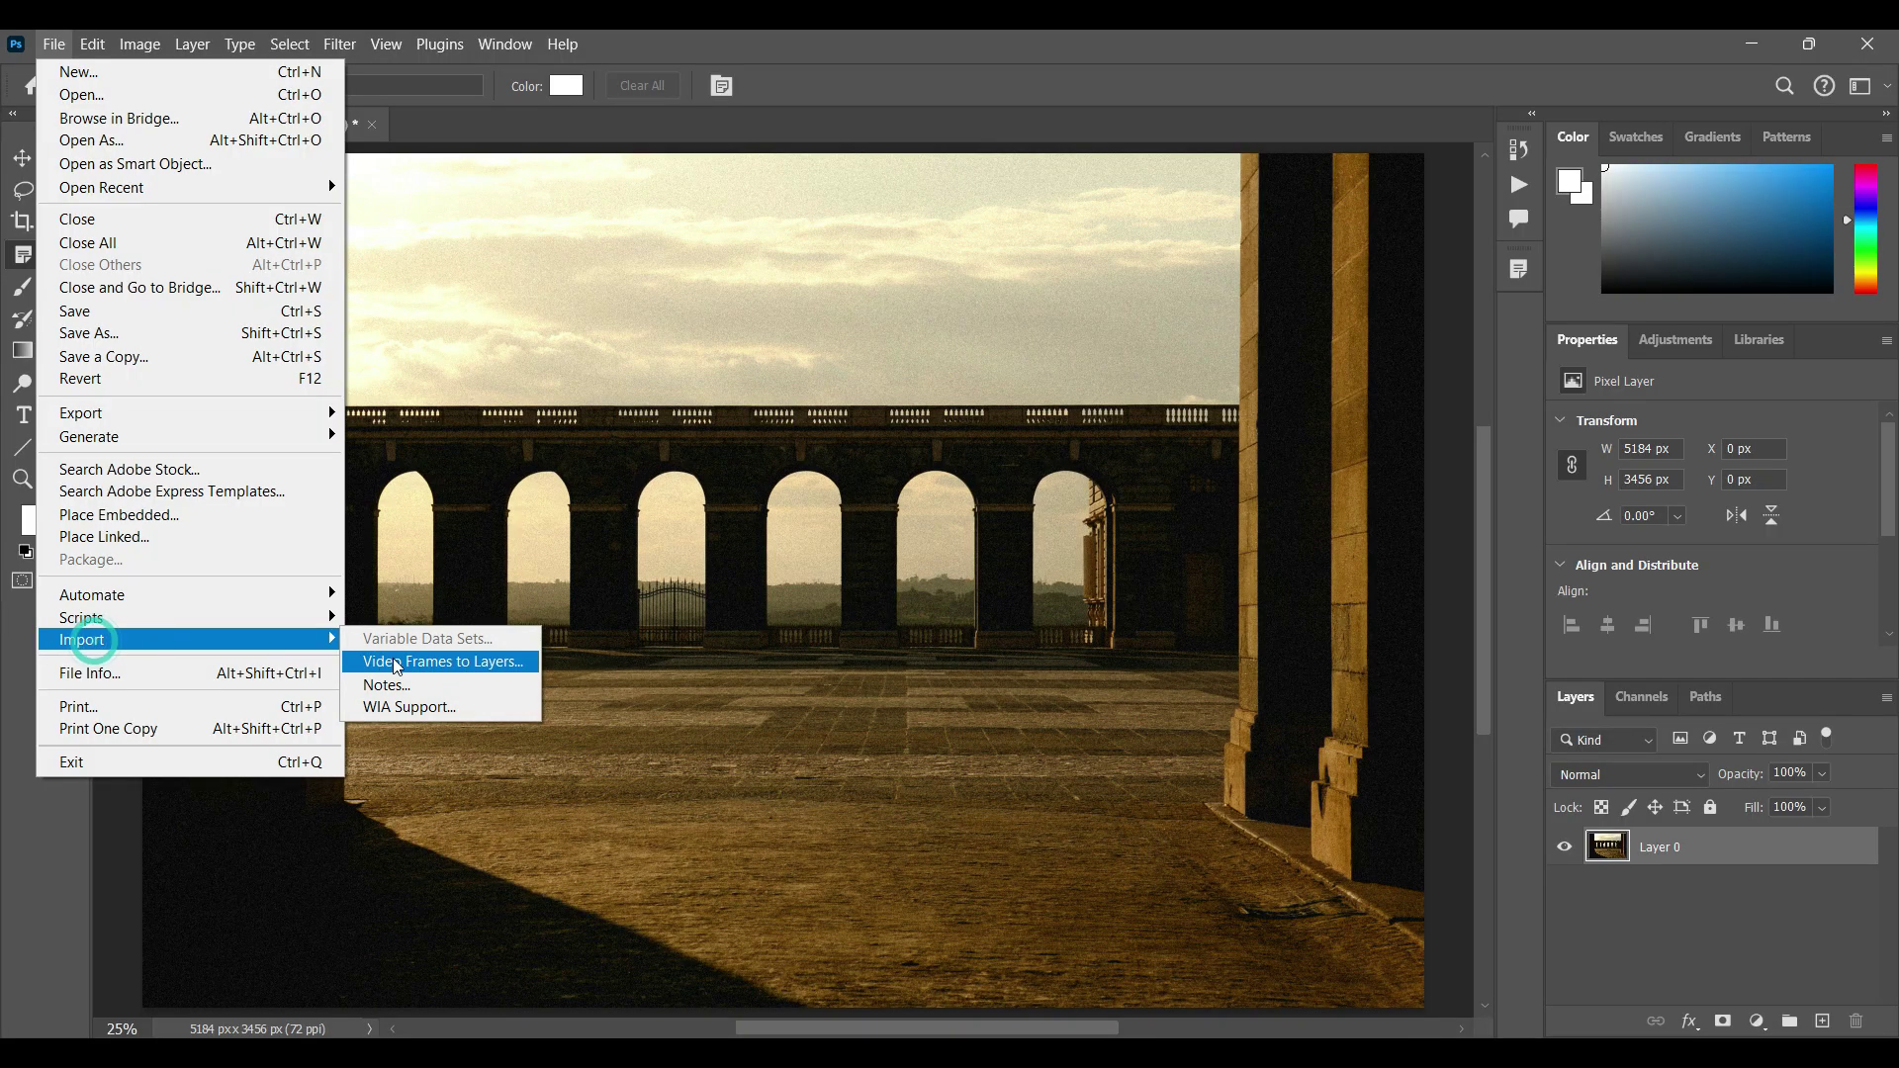
{"action": "left_click", "coordinate": [403, 686]}
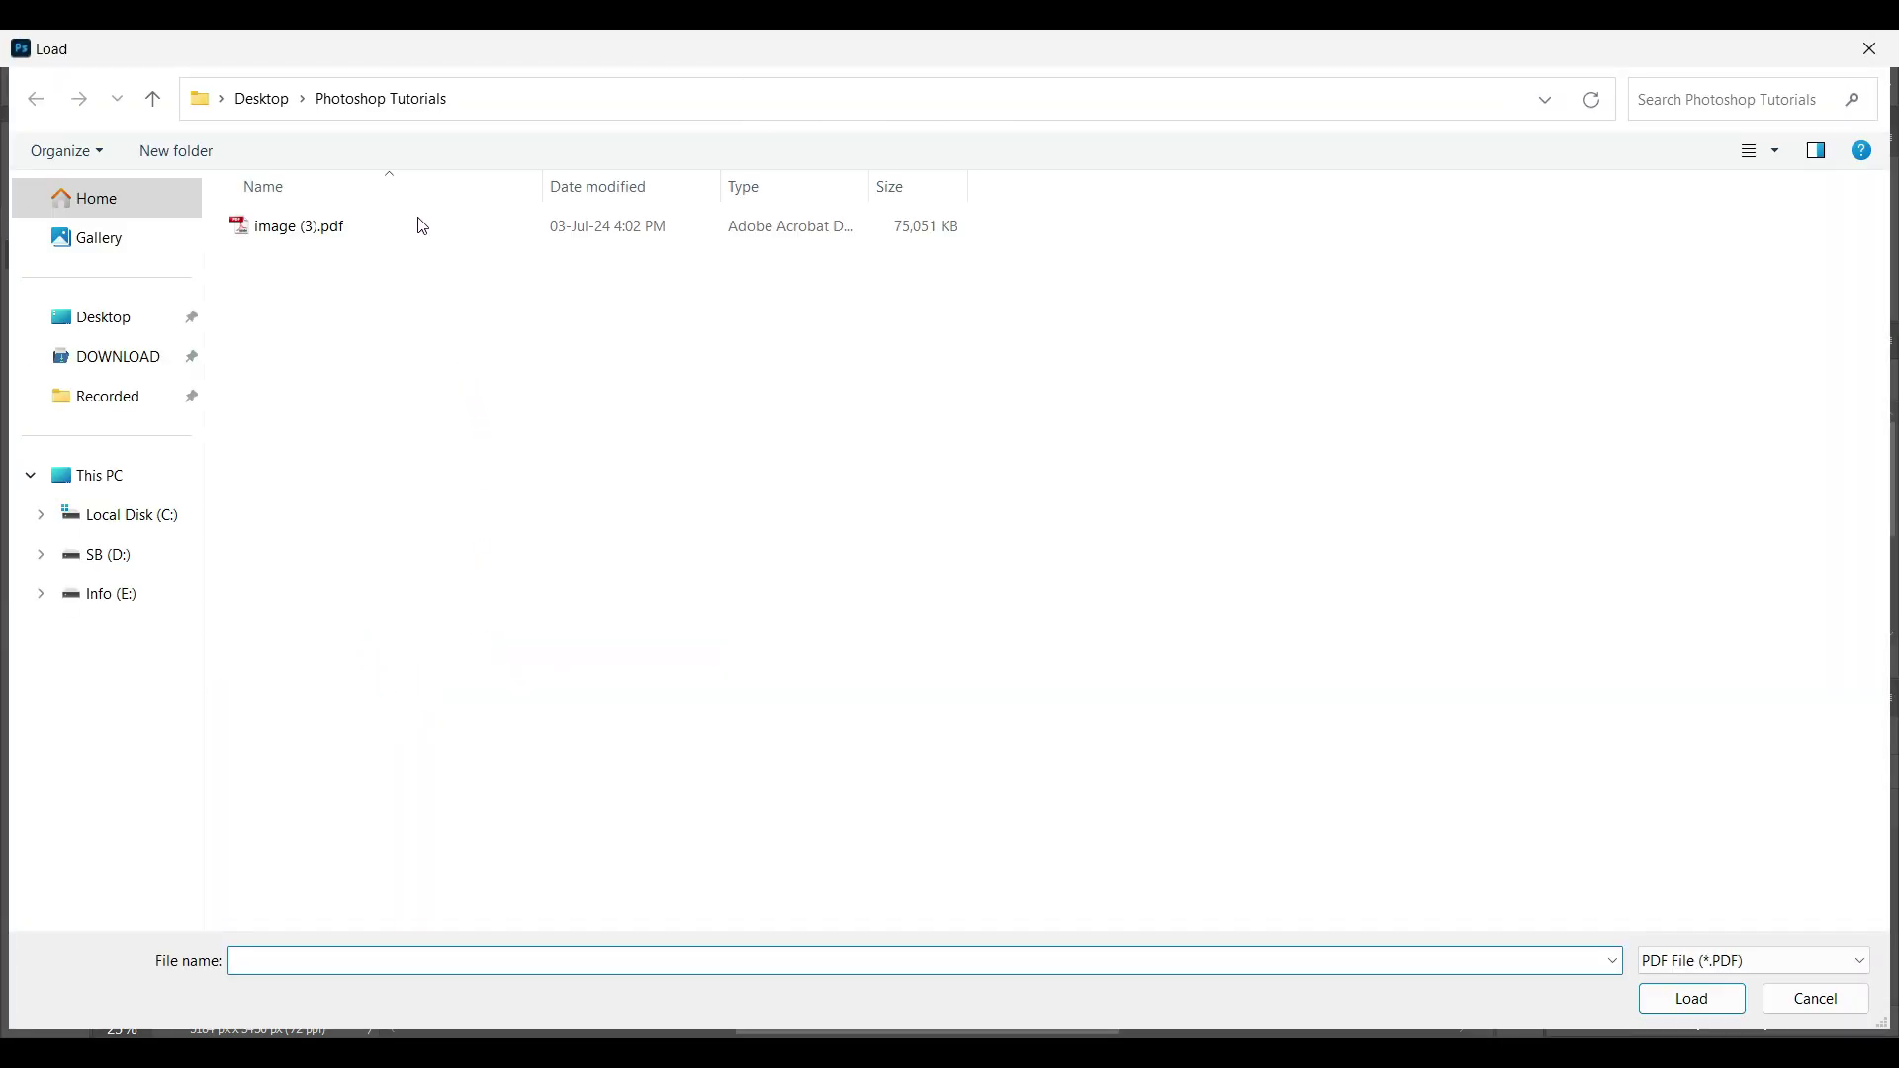
{"action": "double_click", "coordinate": [285, 227]}
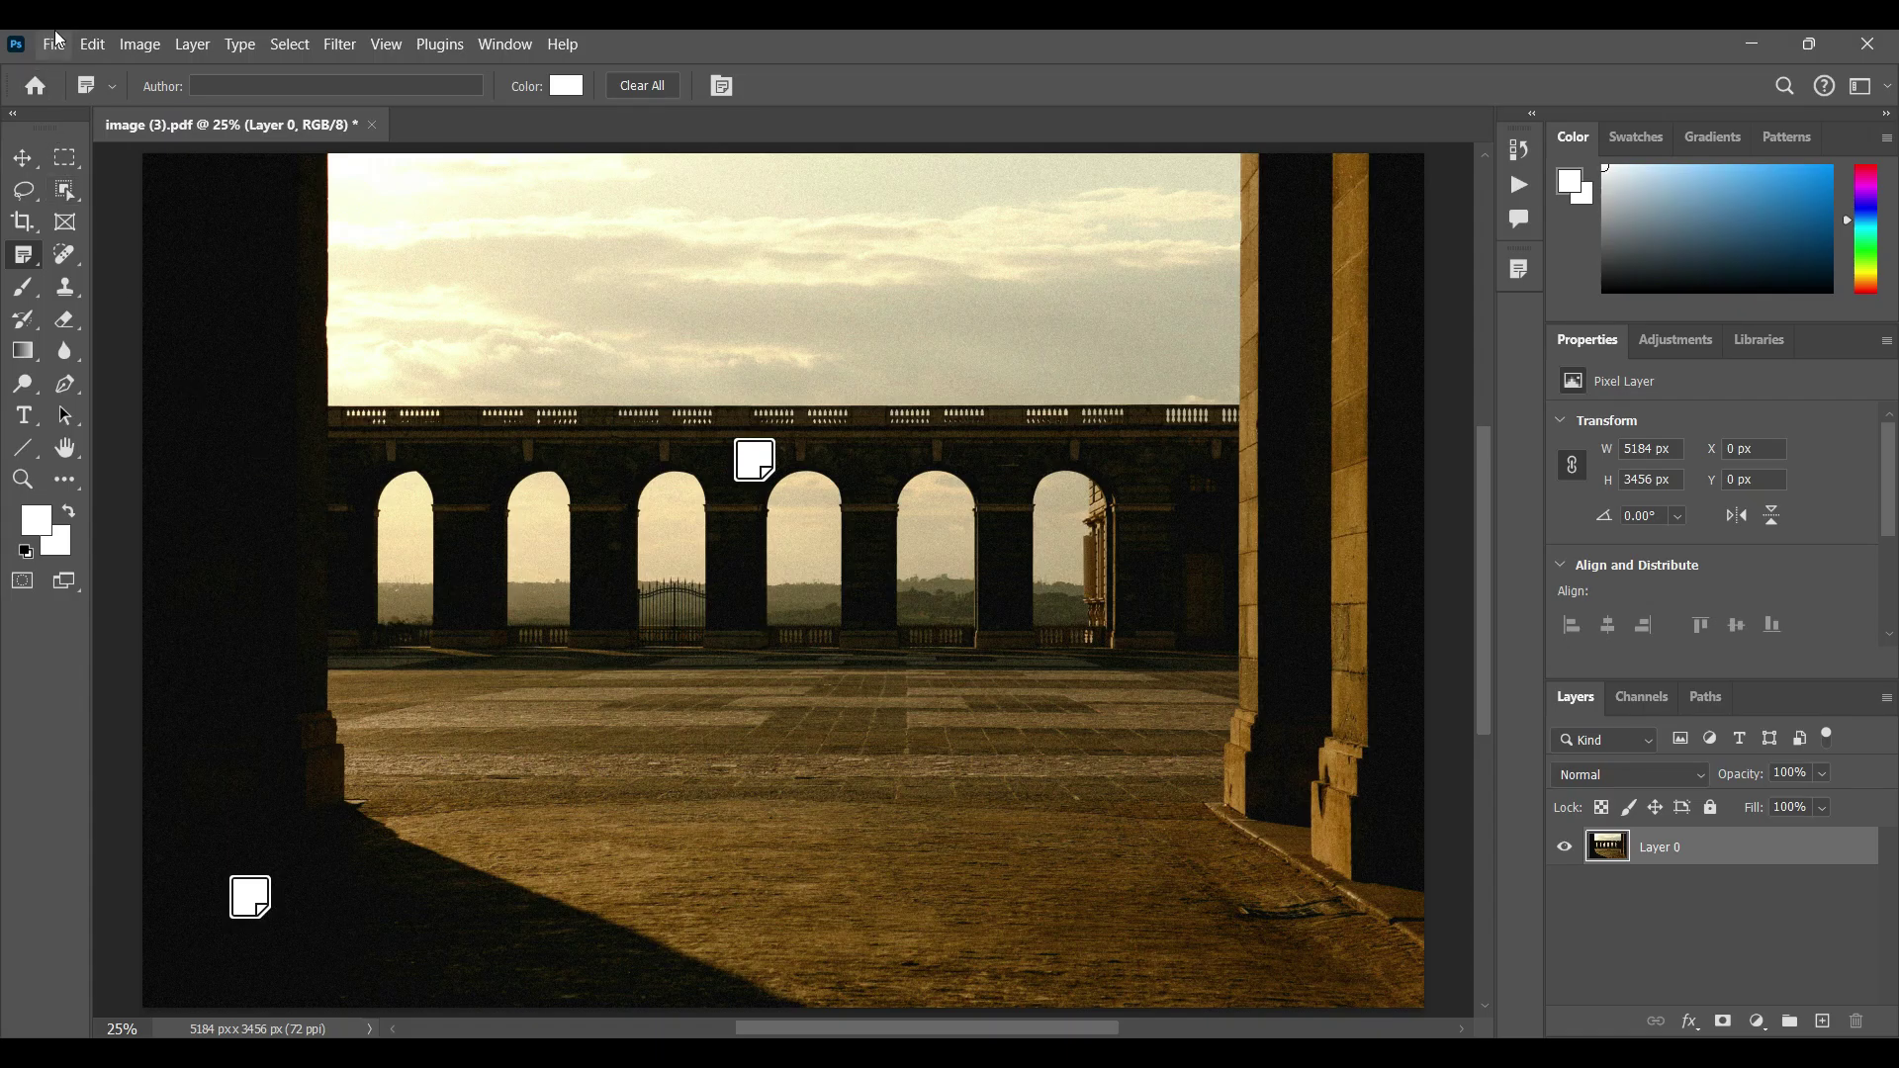
{"action": "left_click", "coordinate": [57, 36]}
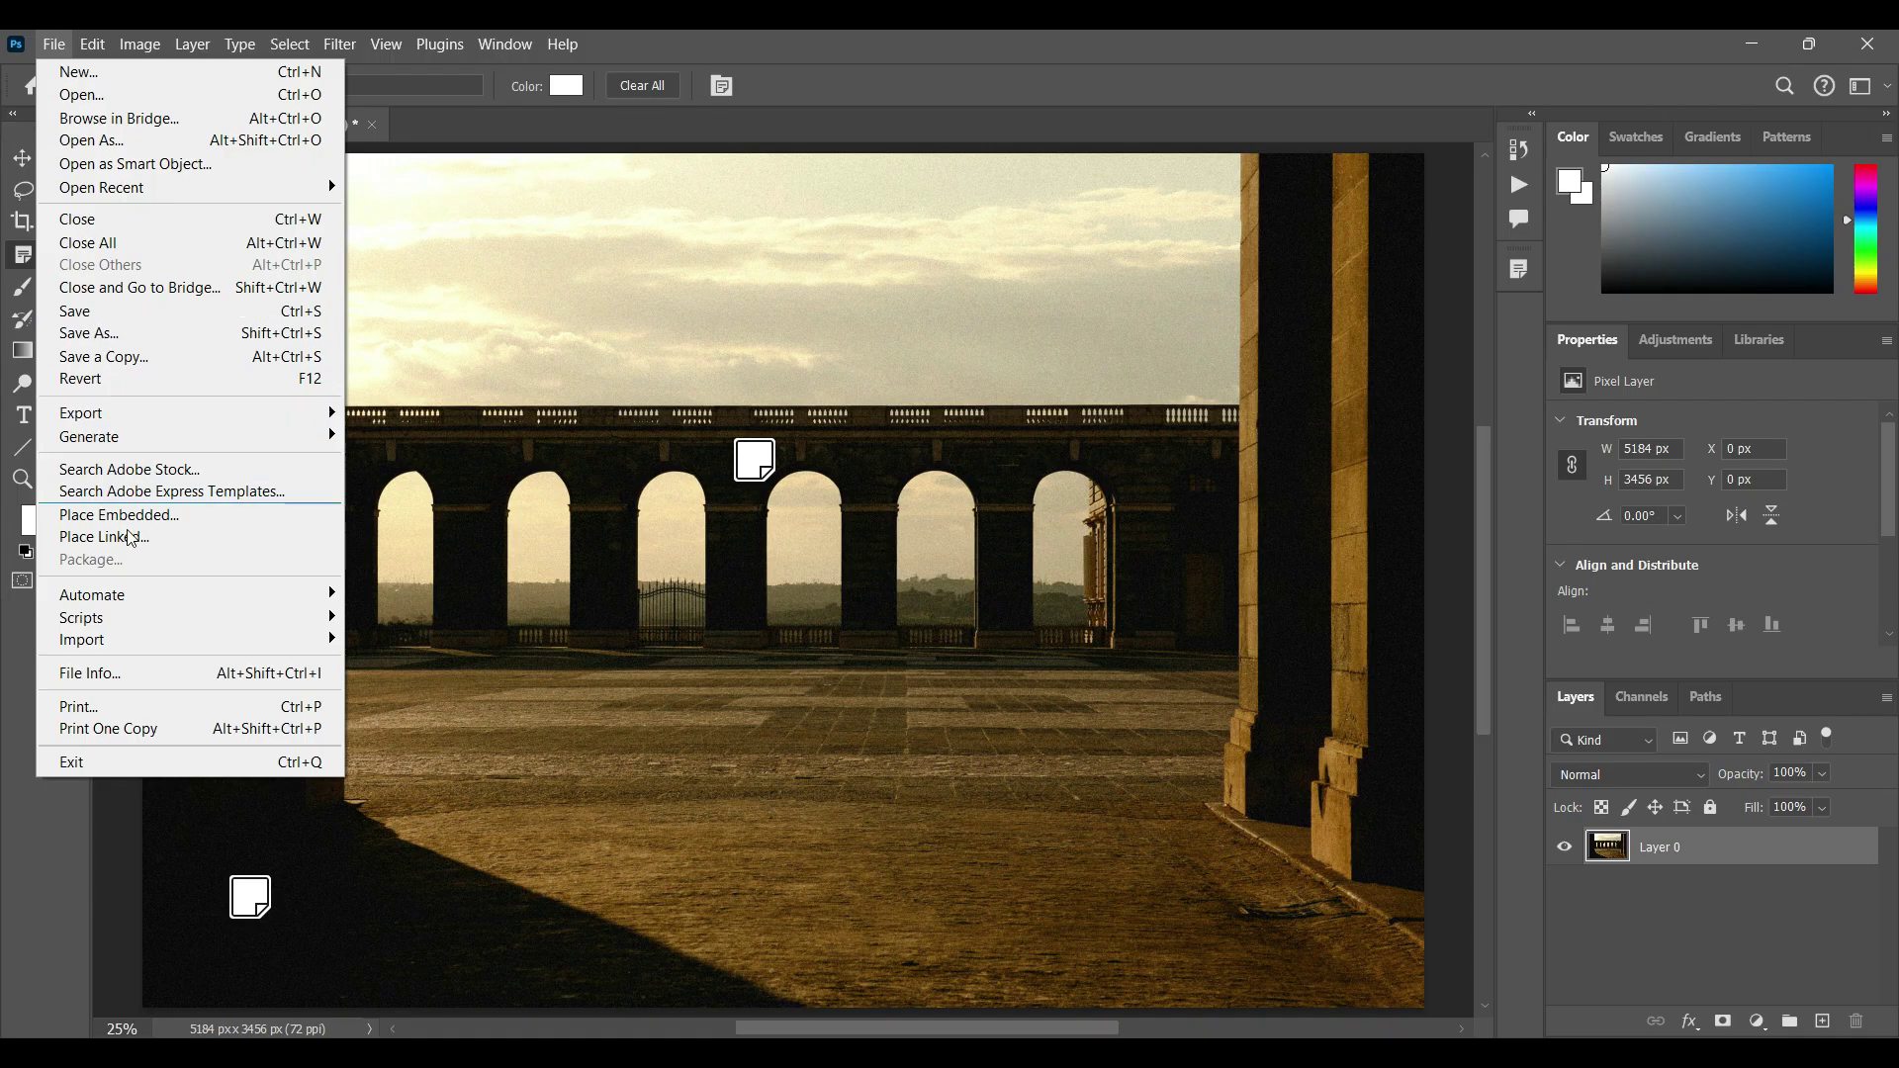
{"action": "mouse_move", "coordinate": [190, 639]}
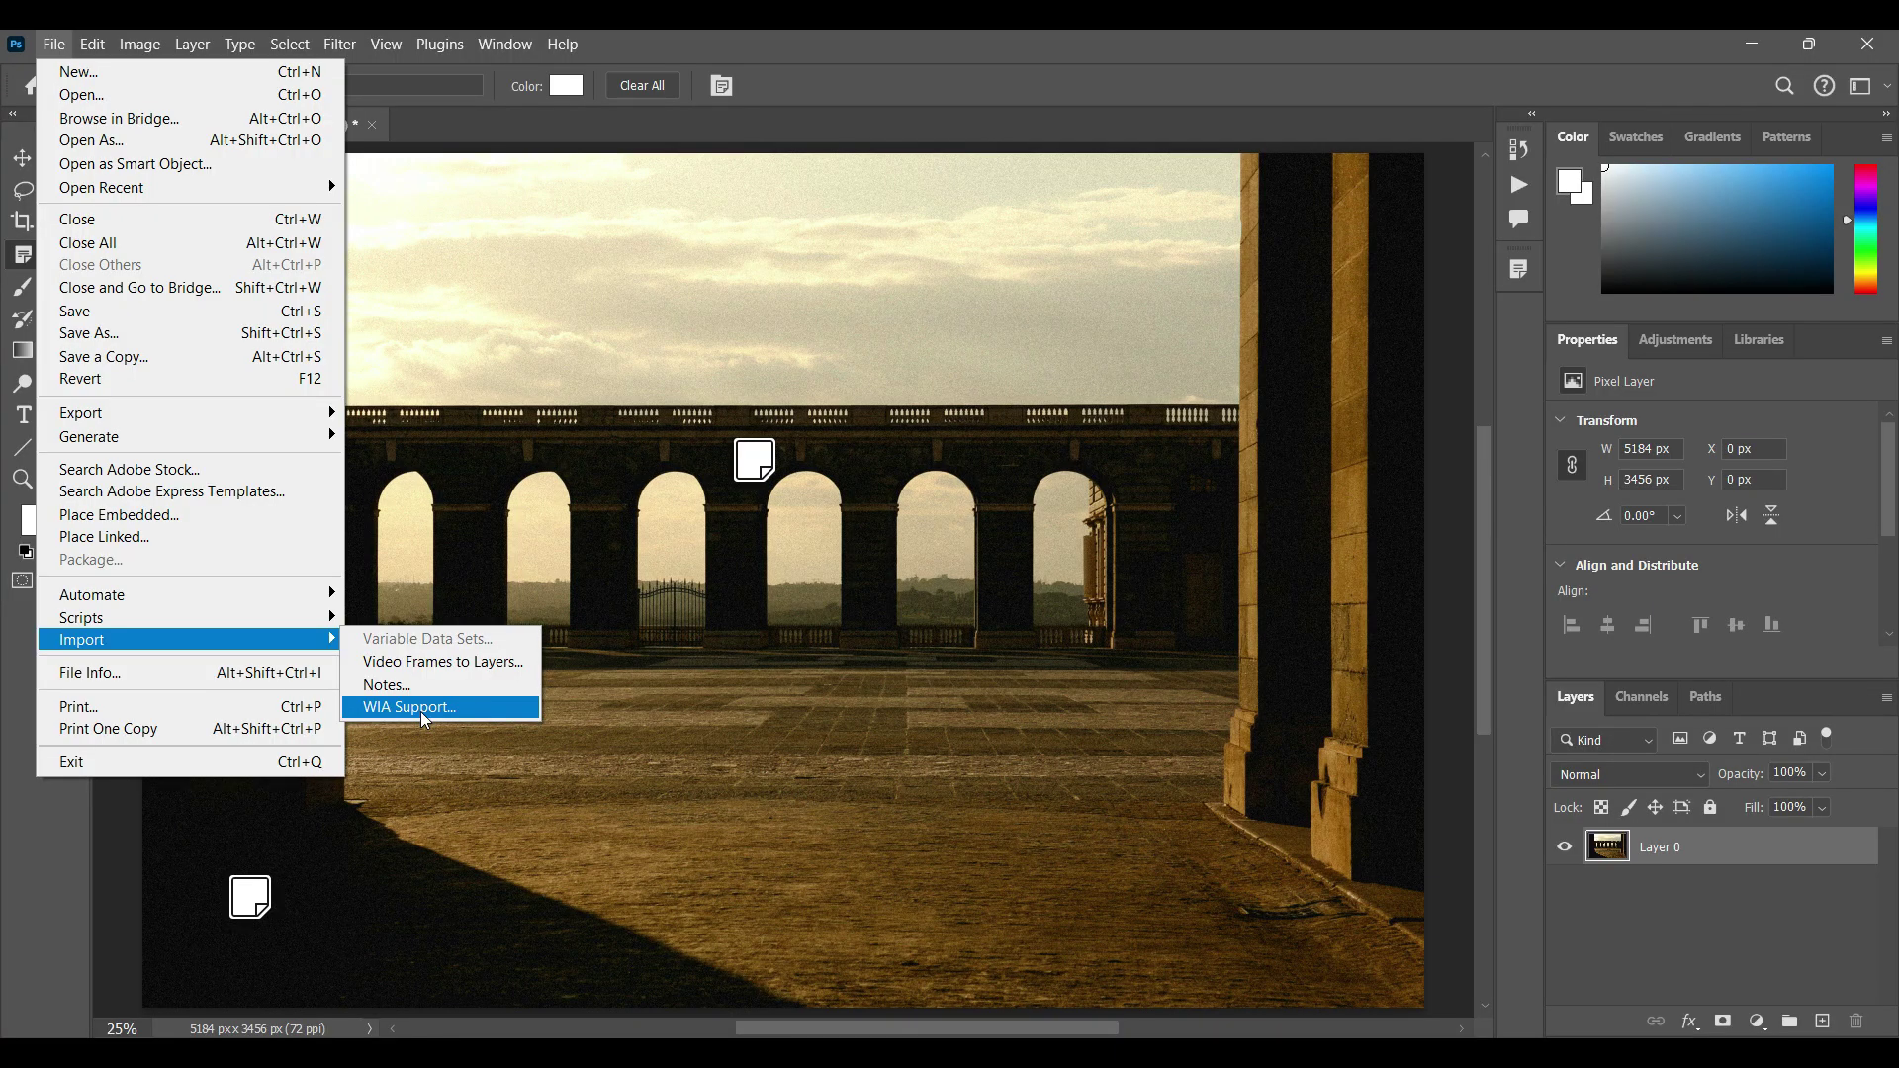
Step: Dismiss the open menus without choosing anything and show the desktop with Super+D
{"action": "left_click", "coordinate": [966, 51]}
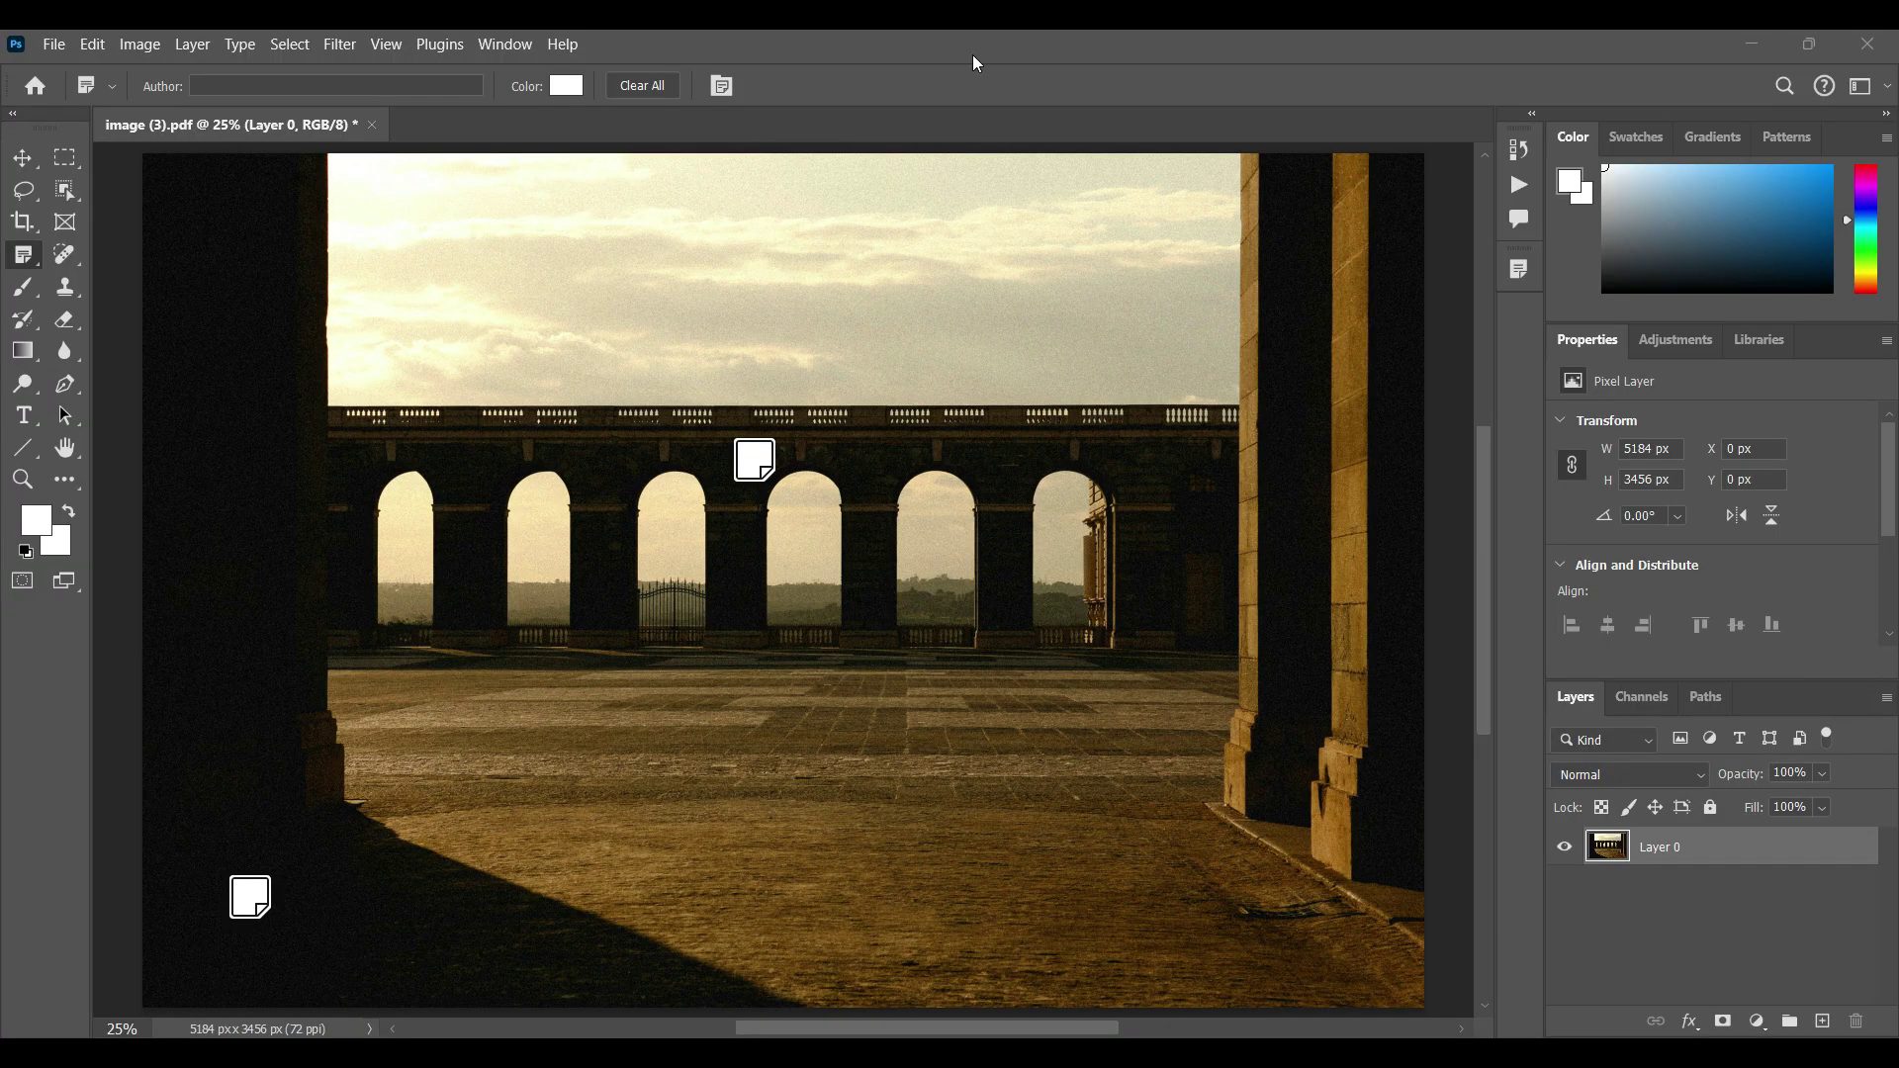
{"action": "key", "text": "super+d"}
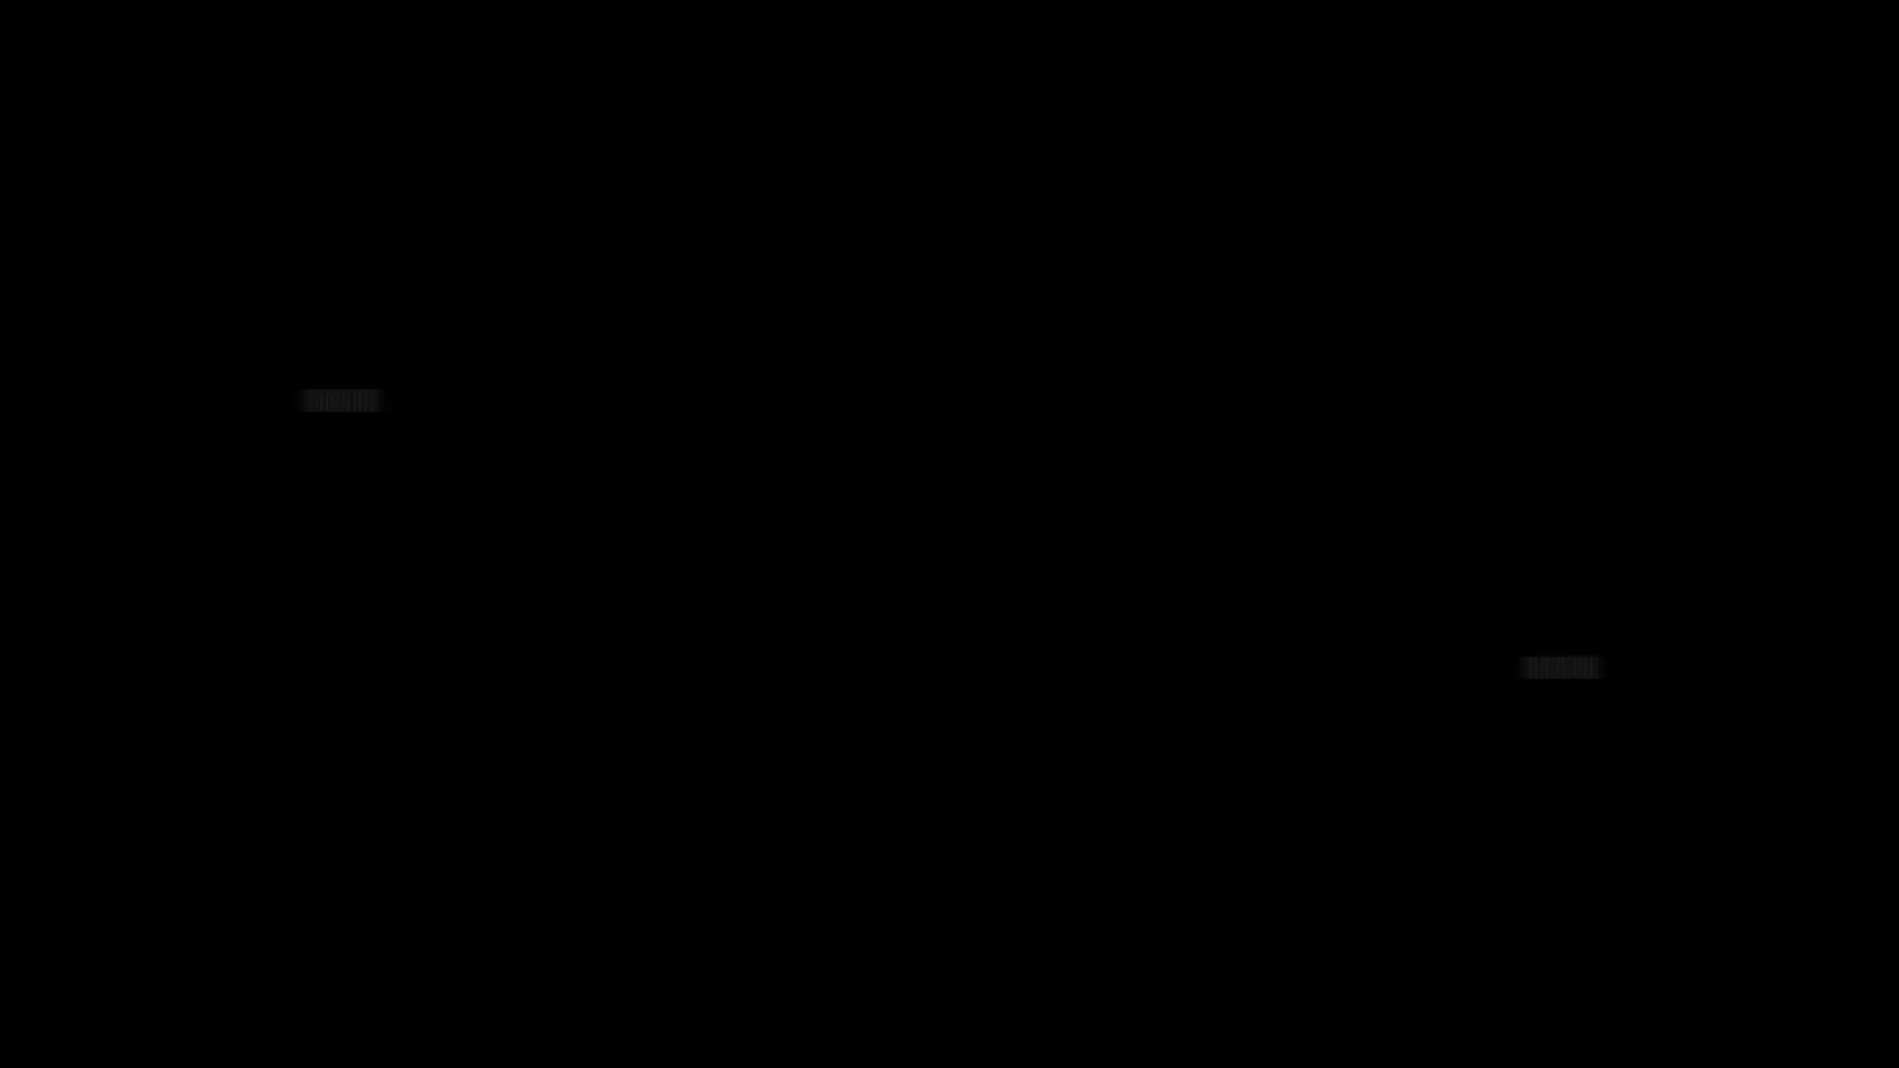